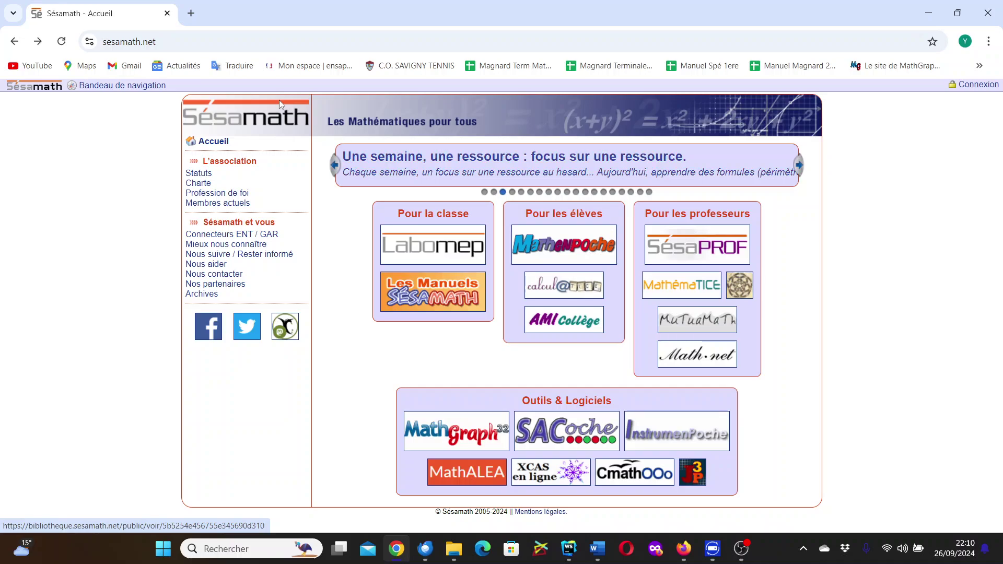
- Open the Sésamath manuals' download page for Cahier de Cycle 3 - 6e (2017) and find Série 2 of chapter G1
{"action": "left_click", "coordinate": [220, 41]}
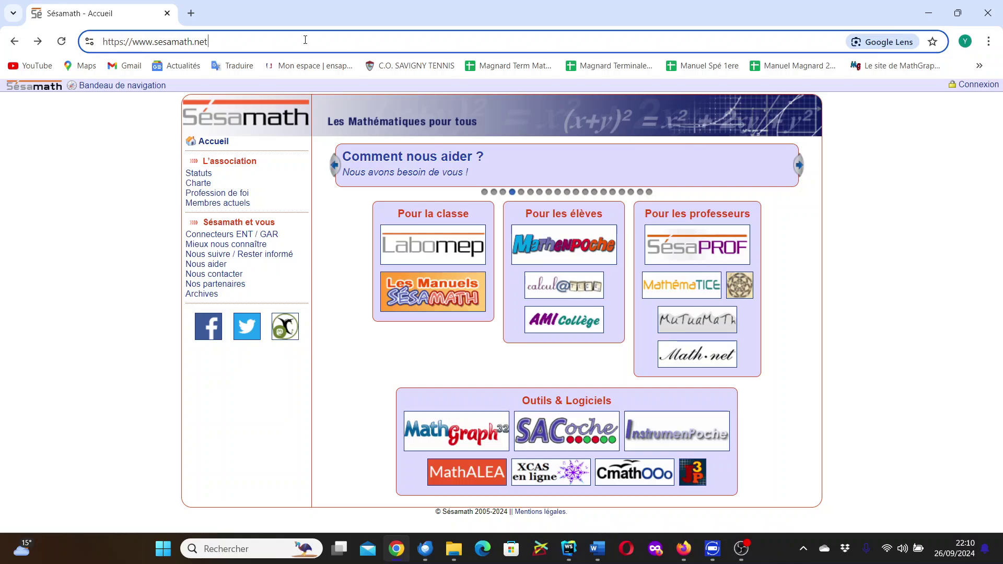
{"action": "left_click", "coordinate": [432, 298]}
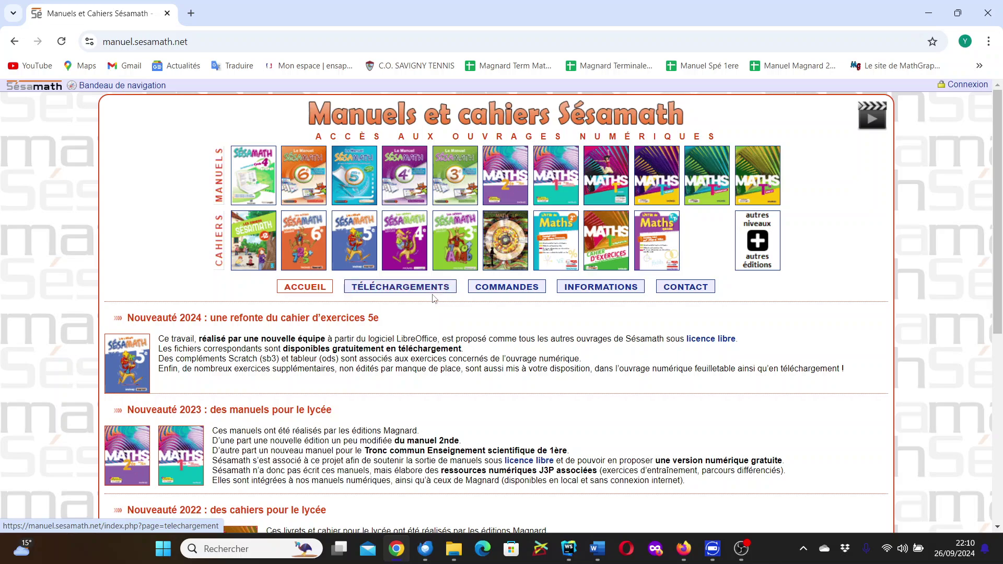
{"action": "left_click", "coordinate": [432, 287]}
{"action": "scroll", "coordinate": [261, 316], "scroll_direction": "down", "scroll_amount": 6}
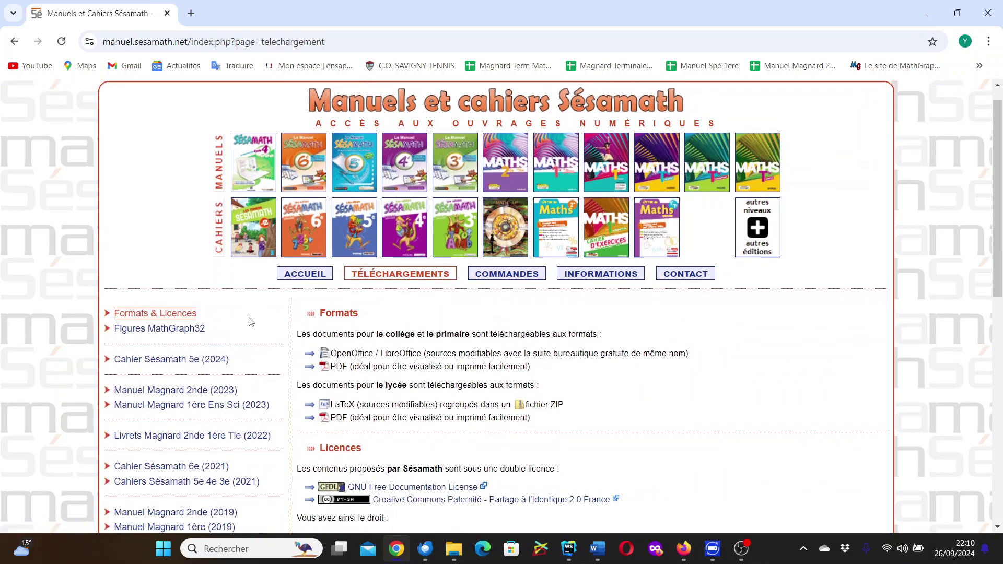
{"action": "scroll", "coordinate": [250, 322], "scroll_direction": "down", "scroll_amount": 1}
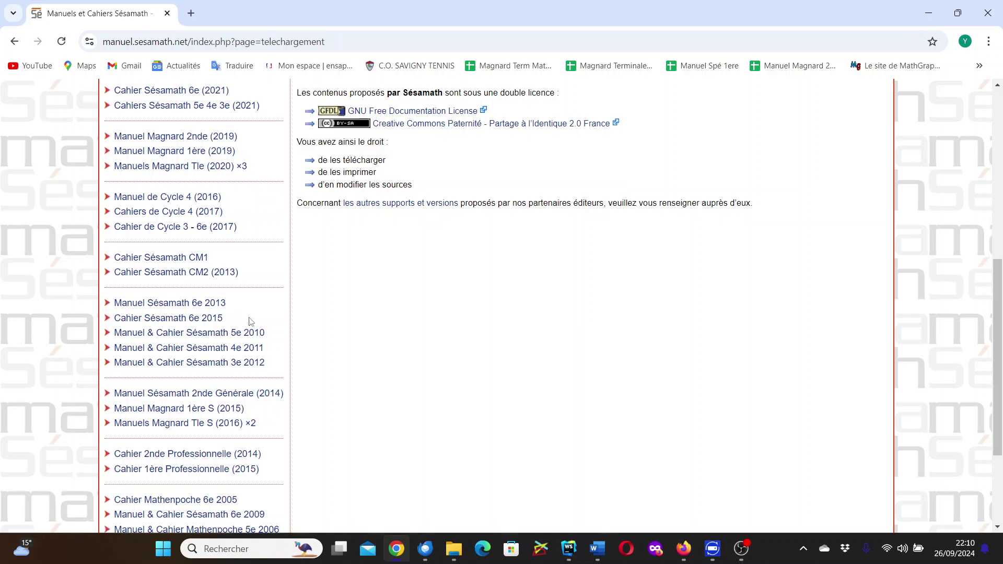
{"action": "left_click", "coordinate": [138, 232]}
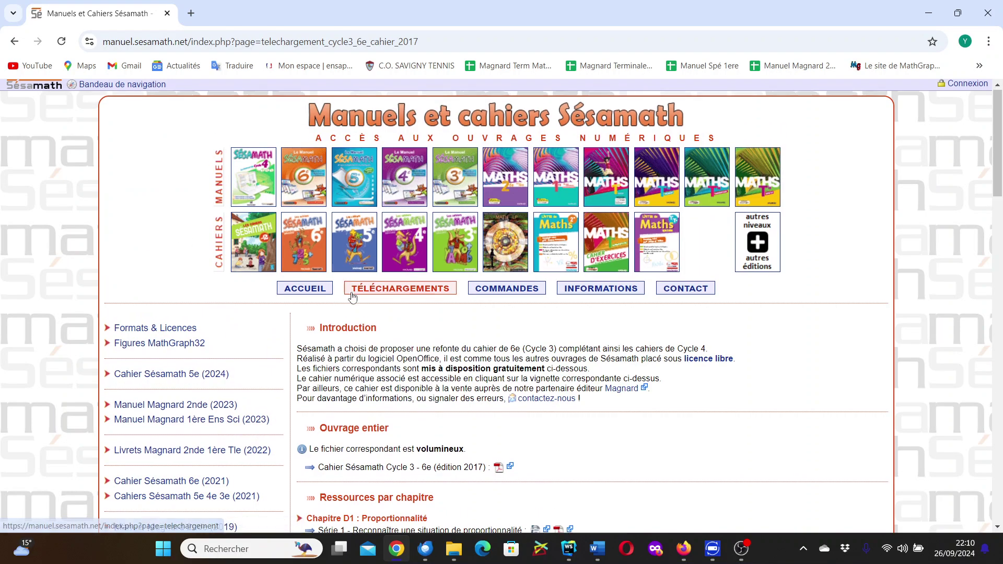
{"action": "scroll", "coordinate": [472, 272], "scroll_direction": "down", "scroll_amount": 7}
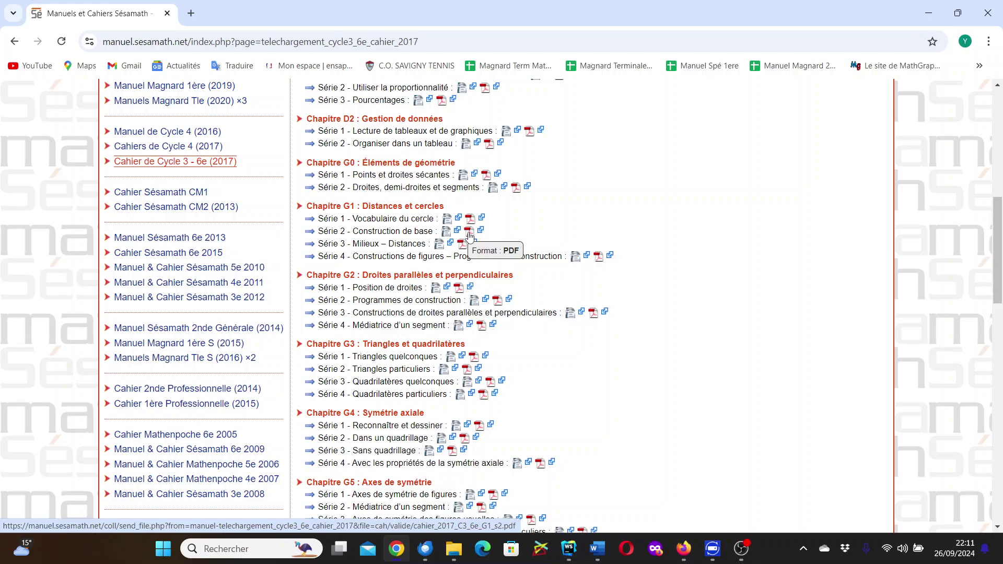
- Switch to the Tuto Image 2 folder in File Explorer and open cahier_2017_C3_6e_G1_s2.pdf with Adobe Acrobat
{"action": "left_click", "coordinate": [928, 19]}
{"action": "mouse_move", "coordinate": [454, 556]}
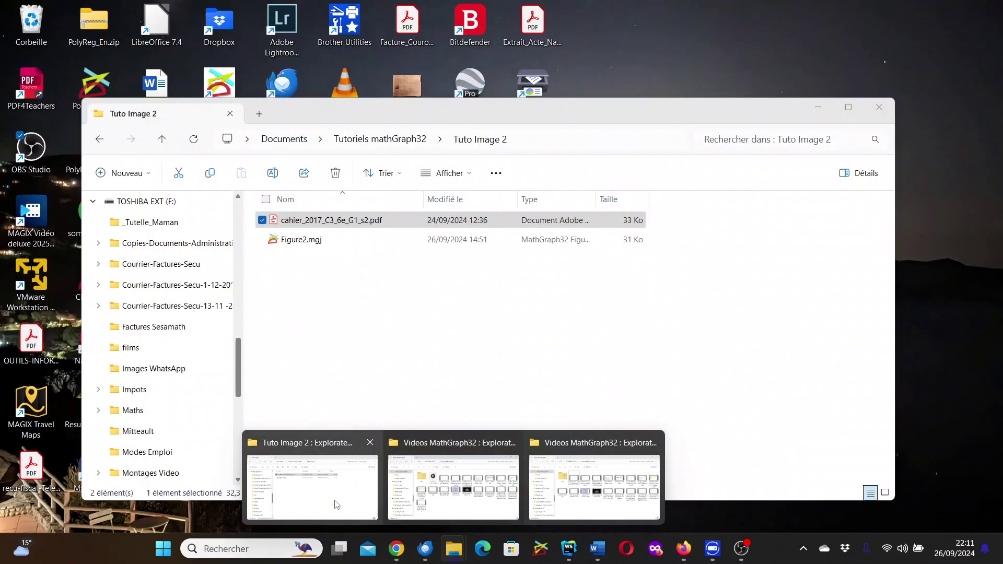
{"action": "left_click", "coordinate": [308, 478]}
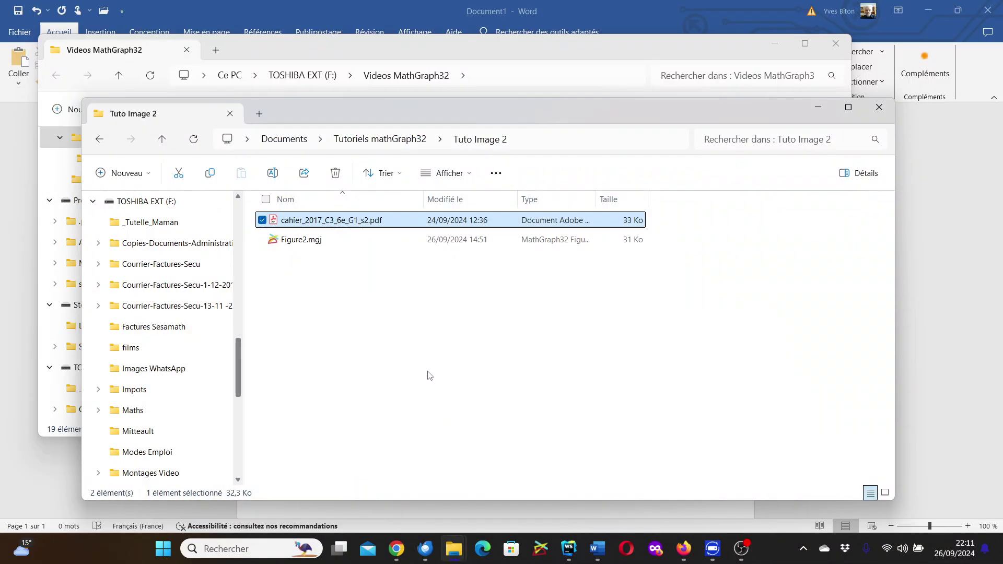
{"action": "left_click", "coordinate": [349, 333]}
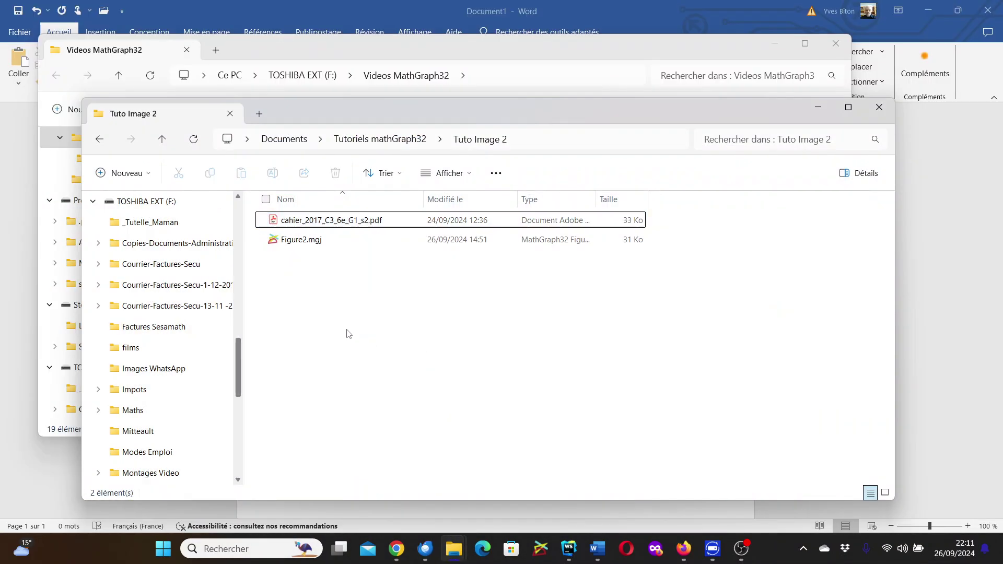
{"action": "right_click", "coordinate": [313, 224]}
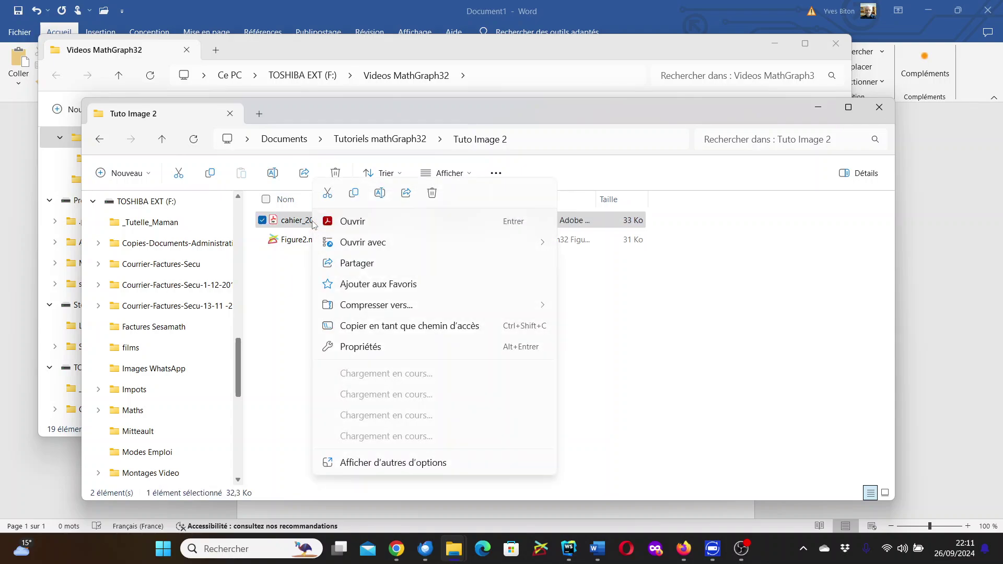
{"action": "mouse_move", "coordinate": [355, 242]}
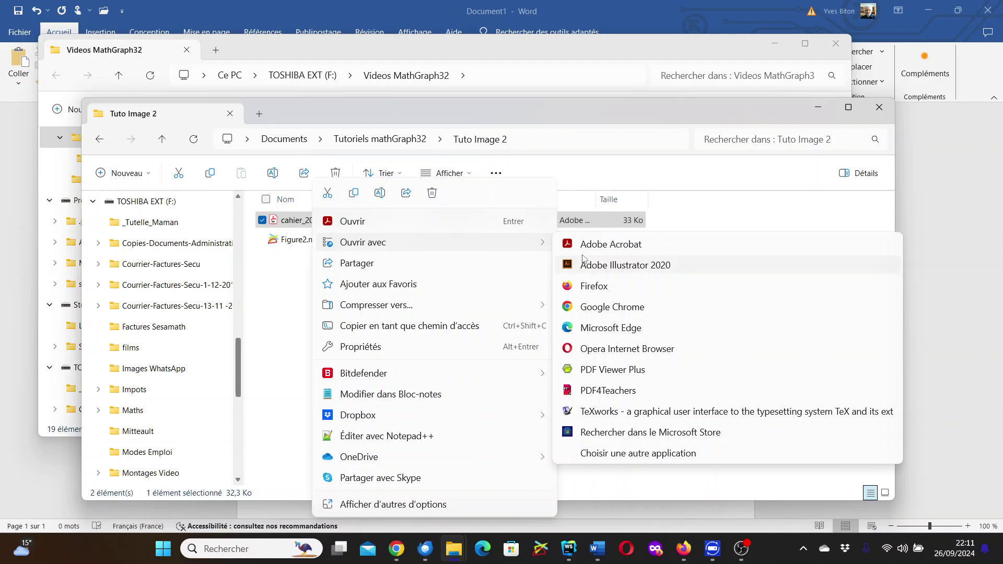
{"action": "left_click", "coordinate": [606, 251]}
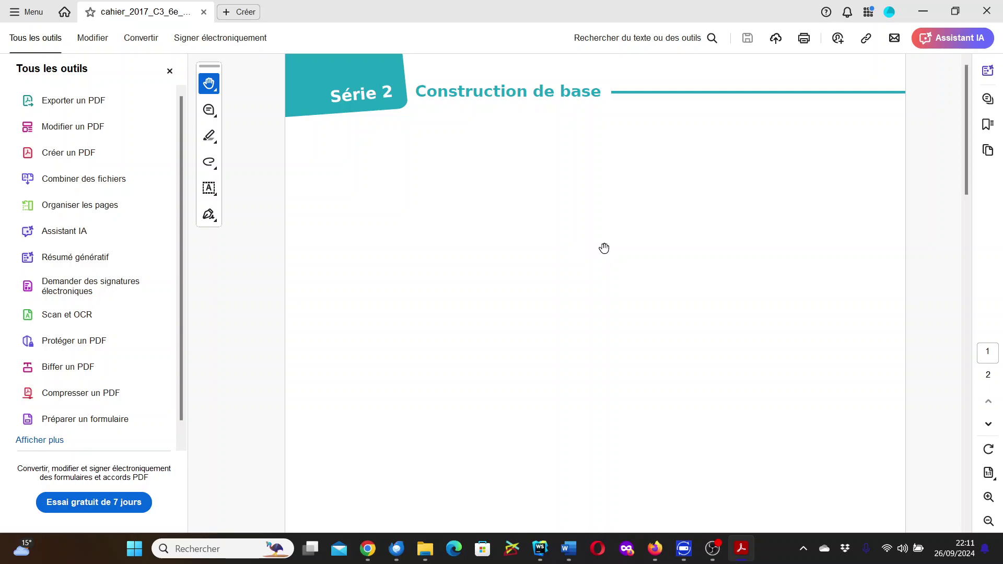
- Go to the "Figures cachées" exercise on page 2 and activate the measuring tool (Outil Mesures) from the object measurement tools
{"action": "scroll", "coordinate": [596, 214], "scroll_direction": "down", "scroll_amount": 10}
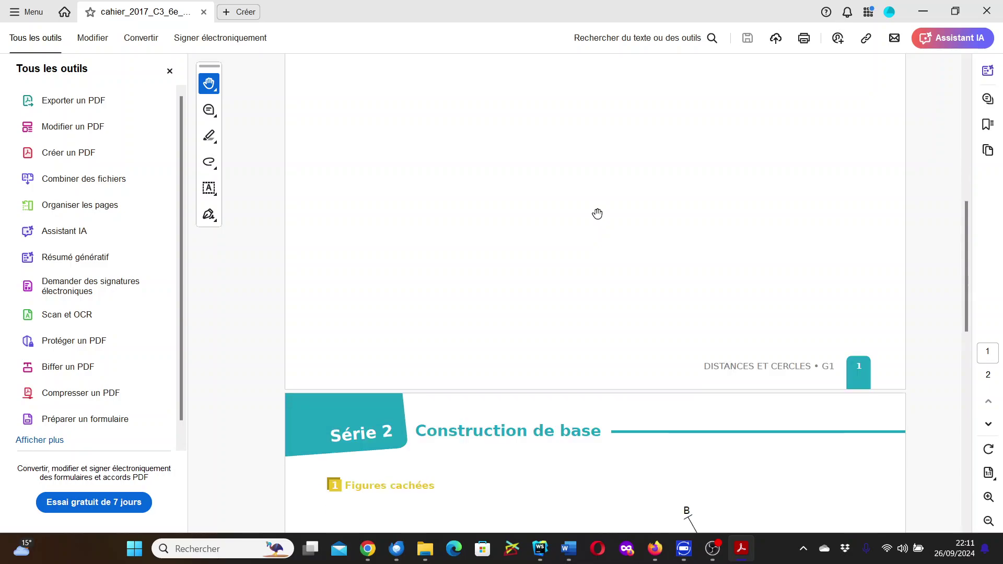
{"action": "scroll", "coordinate": [597, 213], "scroll_direction": "down", "scroll_amount": 10}
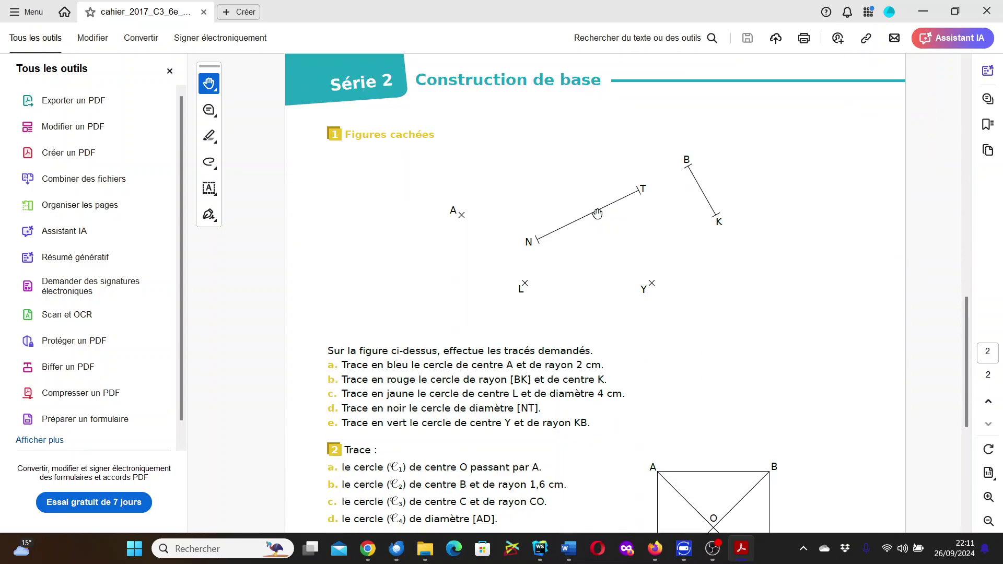
{"action": "scroll", "coordinate": [596, 213], "scroll_direction": "up", "scroll_amount": 1}
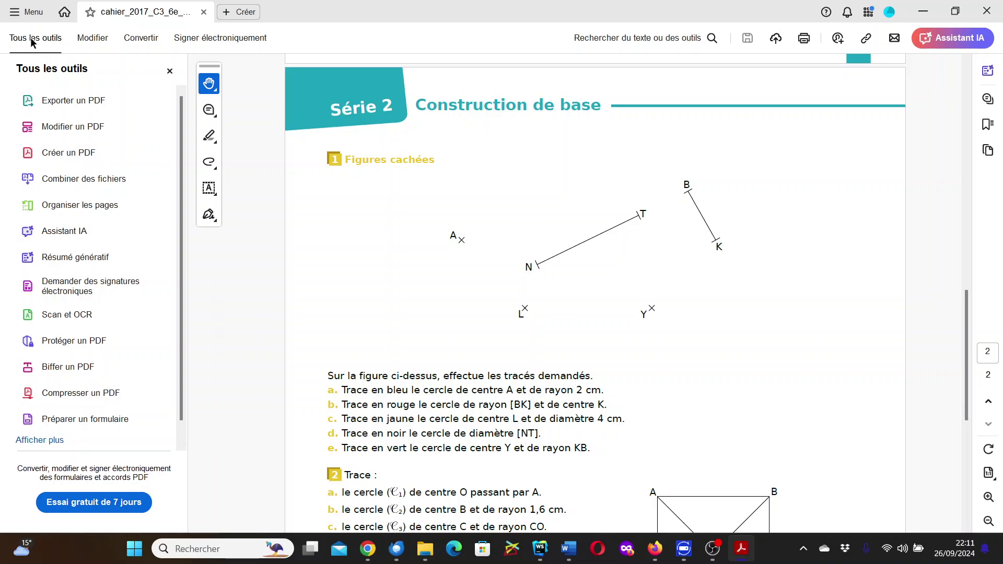
{"action": "scroll", "coordinate": [36, 279], "scroll_direction": "down", "scroll_amount": 1}
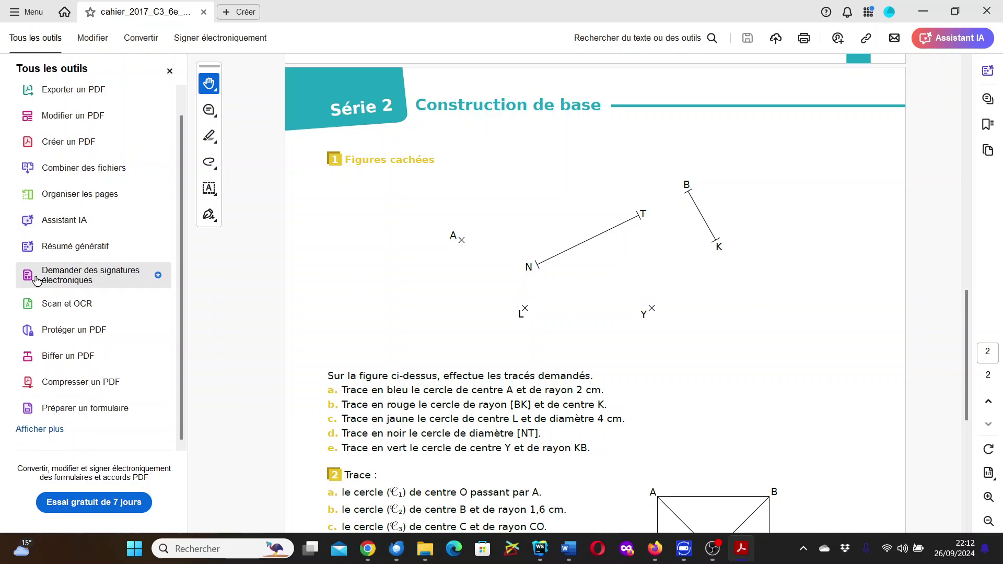
{"action": "left_click", "coordinate": [37, 428]}
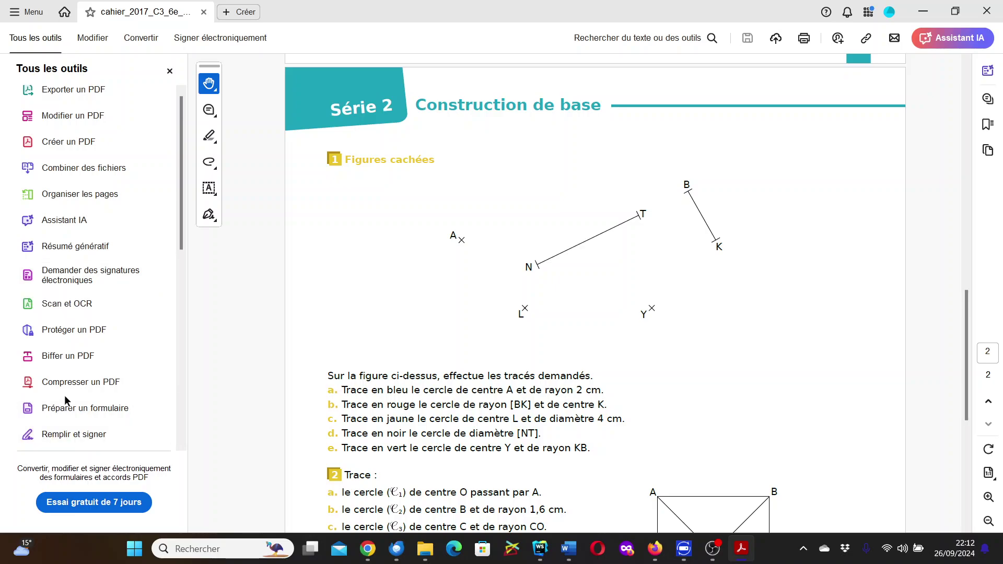
{"action": "scroll", "coordinate": [65, 399], "scroll_direction": "down", "scroll_amount": 3}
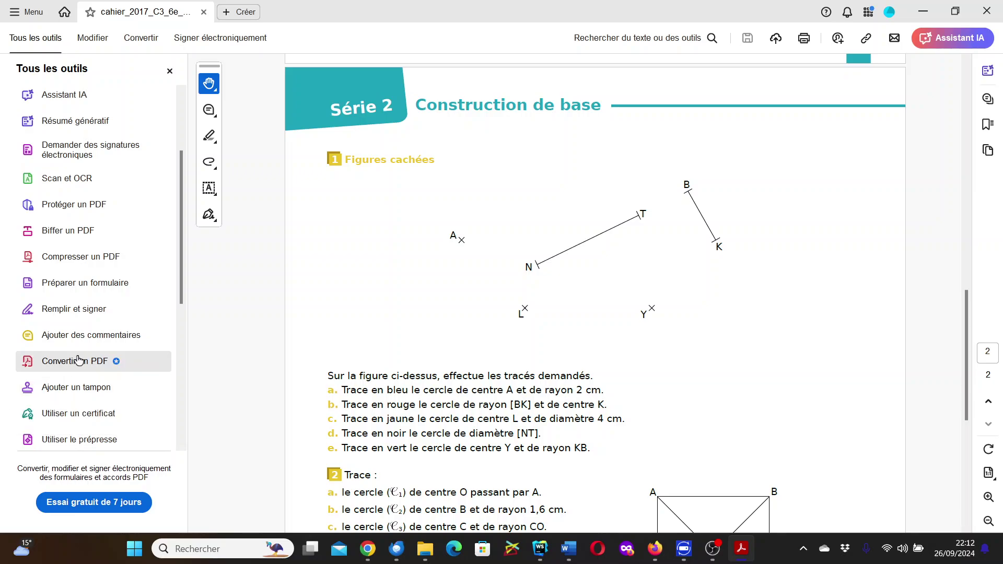
{"action": "scroll", "coordinate": [79, 358], "scroll_direction": "down", "scroll_amount": 6}
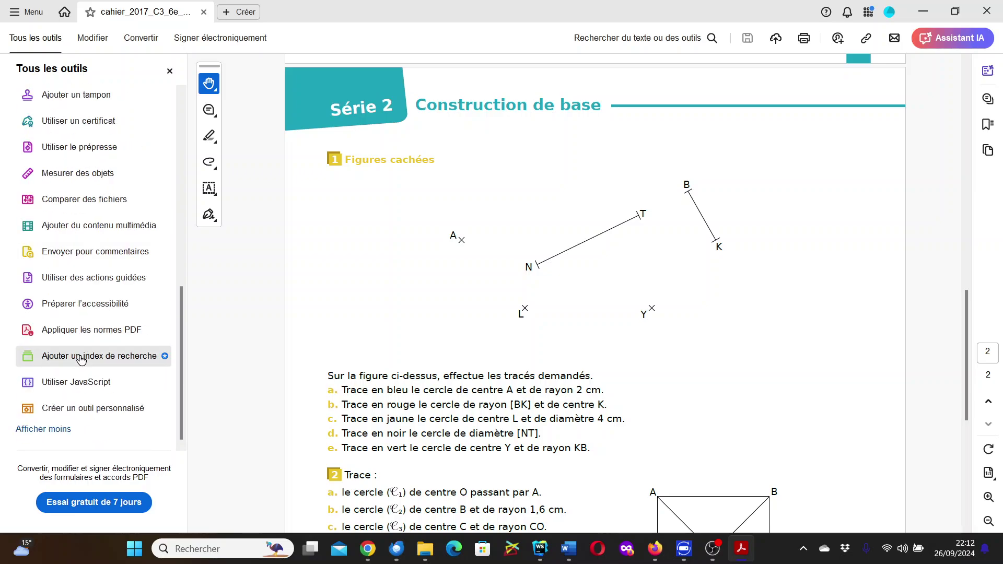
{"action": "scroll", "coordinate": [83, 363], "scroll_direction": "up", "scroll_amount": 1}
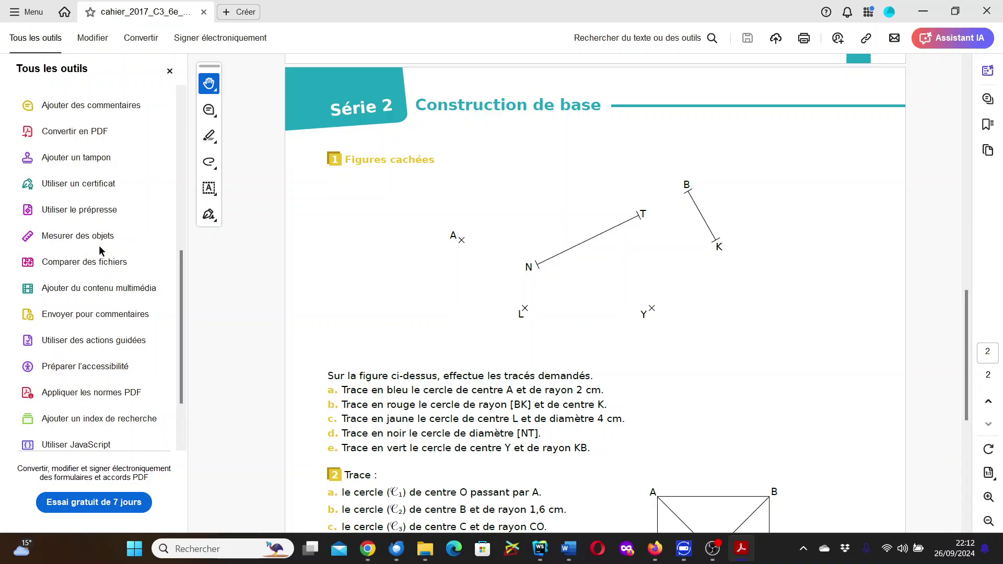
{"action": "left_click", "coordinate": [78, 236]}
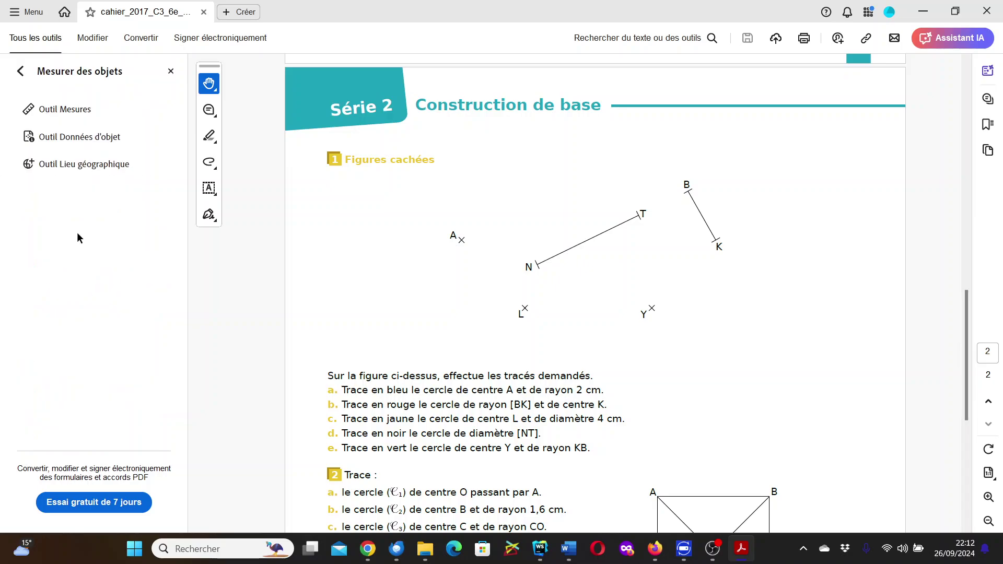
{"action": "left_click", "coordinate": [61, 110]}
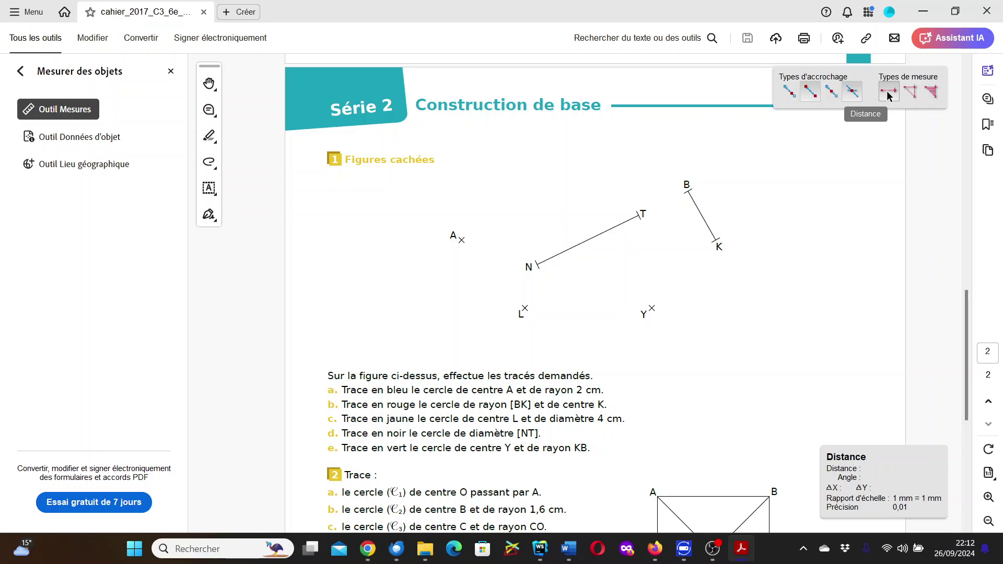
- Measure the length of segment NT in the "Figures cachées" figure and undo the measurement annotation
{"action": "left_click", "coordinate": [533, 260]}
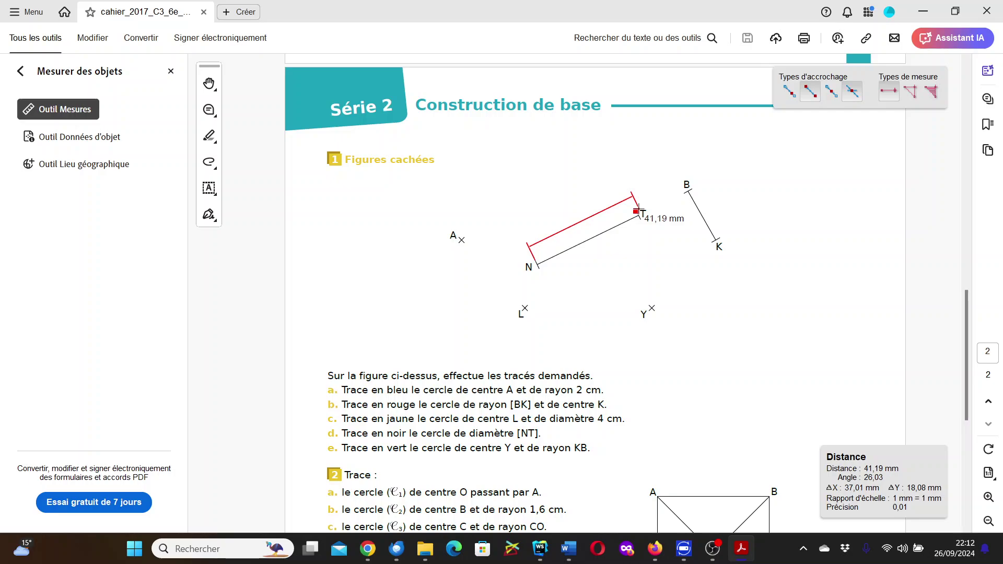
{"action": "left_click", "coordinate": [638, 209]}
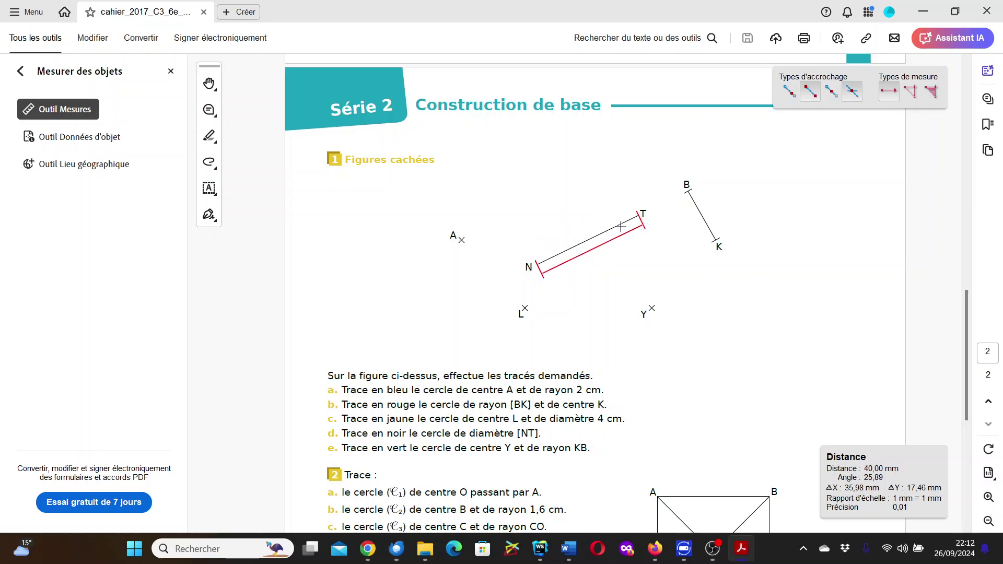
{"action": "left_click", "coordinate": [586, 200]}
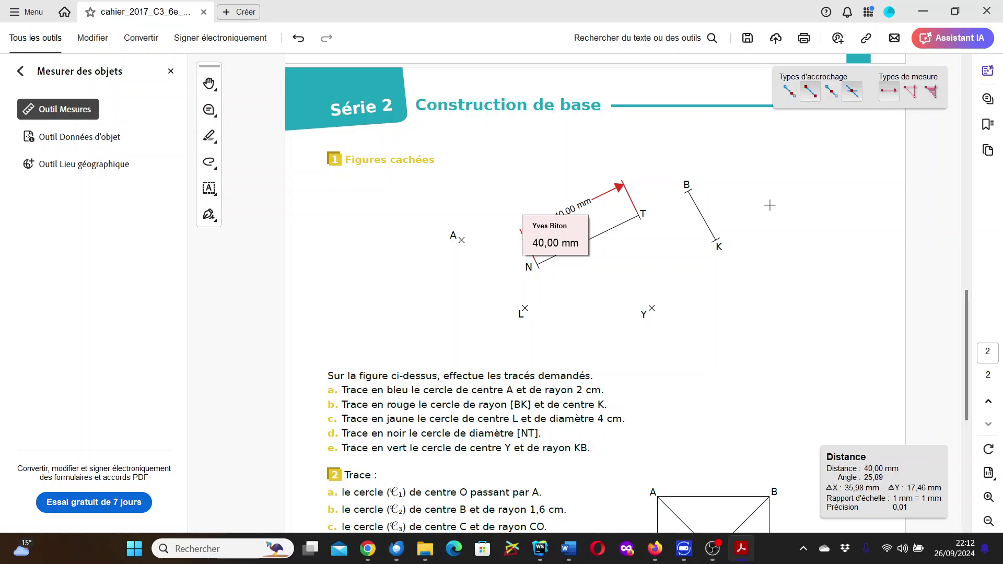
{"action": "key", "text": "ctrl+z"}
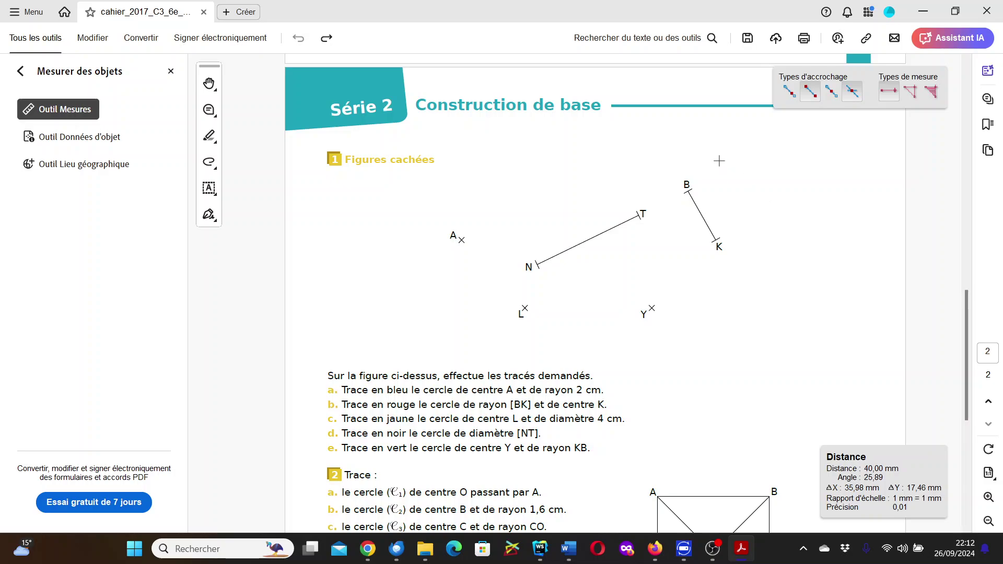
- Take a rectangular screen capture of exercise 1's instructions, from "Sur la figure ci-dessus" through item e
{"action": "scroll", "coordinate": [875, 243], "scroll_direction": "down", "scroll_amount": 1}
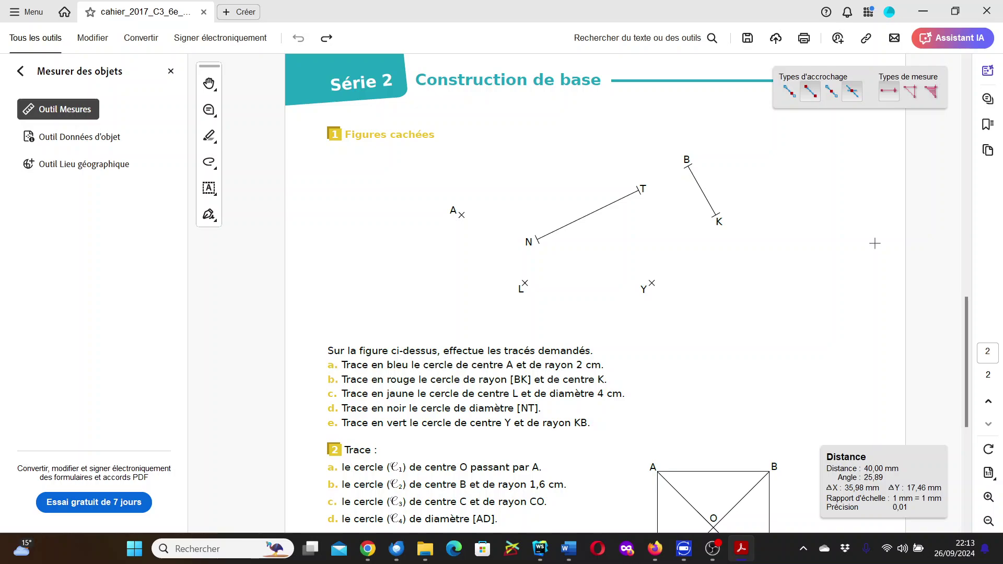
{"action": "key", "text": "super+shift+s"}
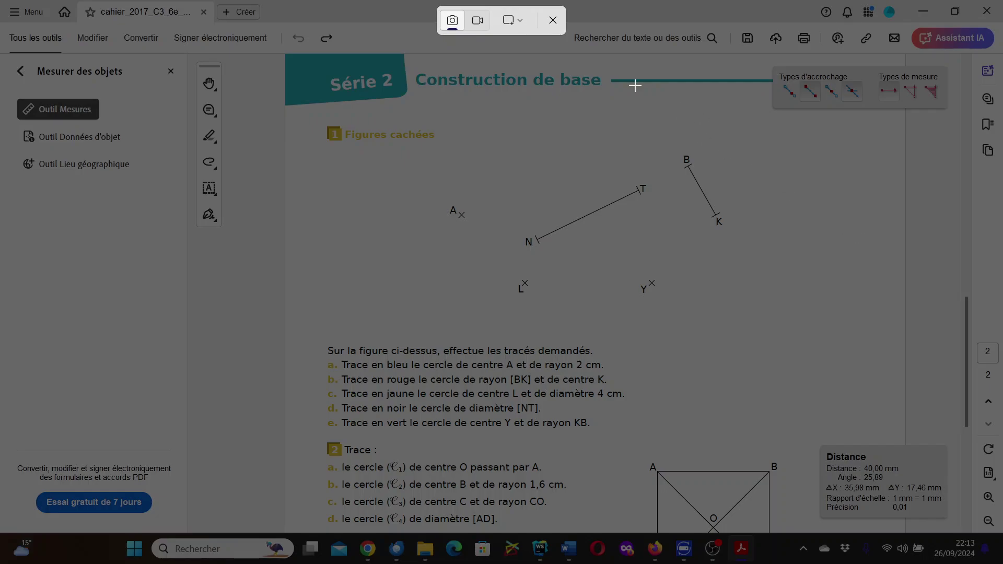
{"action": "left_click", "coordinate": [522, 20]}
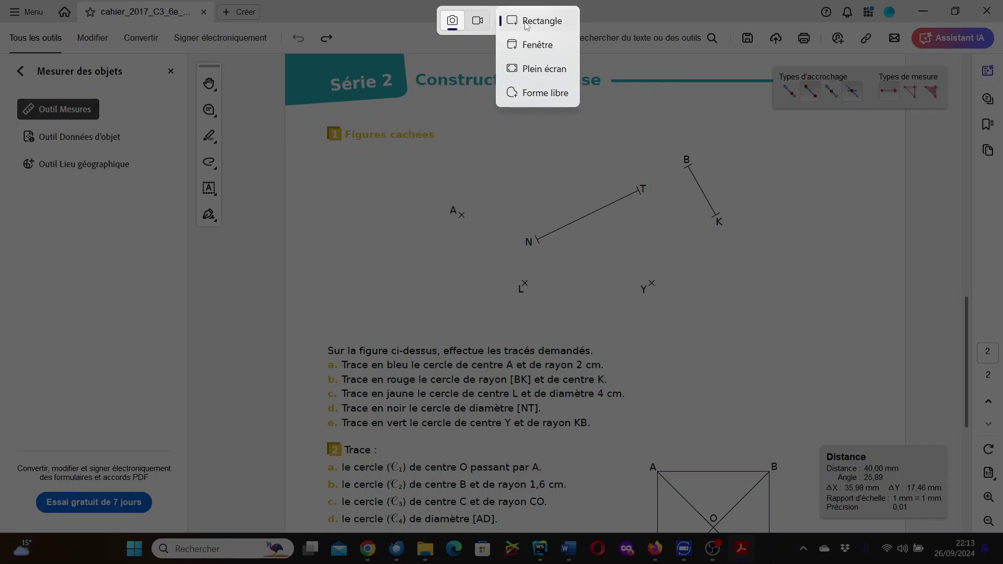
{"action": "left_click", "coordinate": [526, 23]}
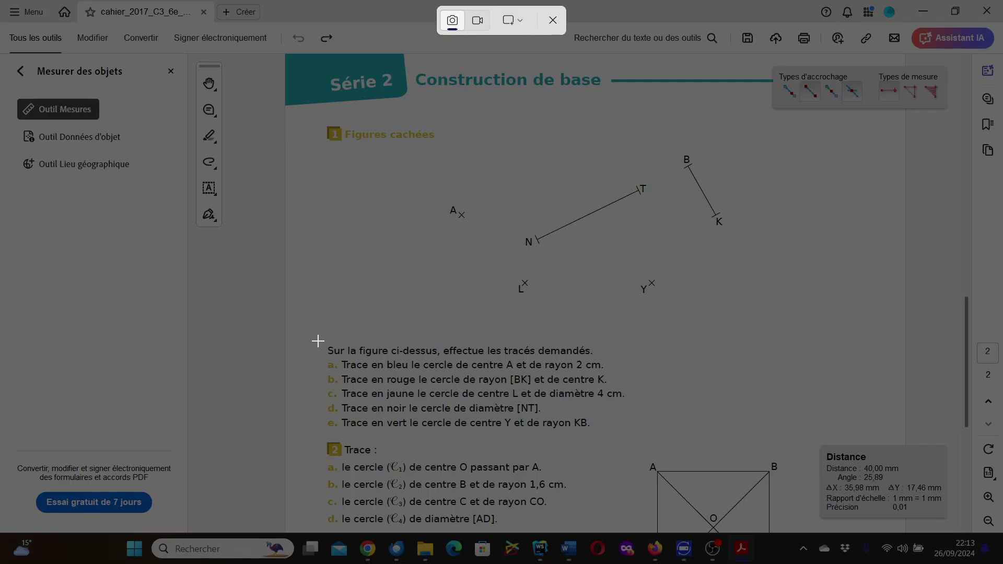
{"action": "left_click_drag", "start_coordinate": [318, 344], "coordinate": [626, 437]}
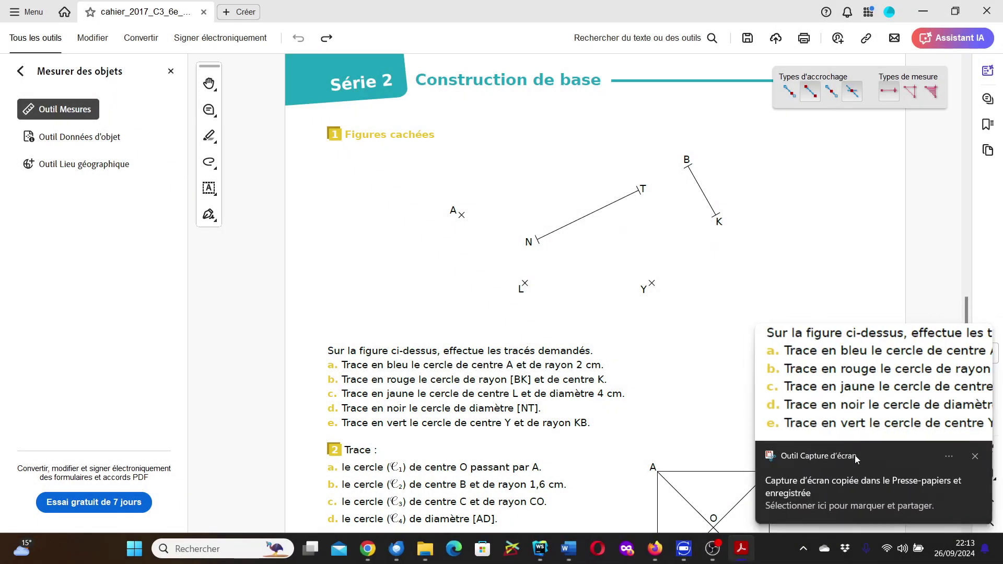
- Open the captured exercise instructions in Outil Capture d'écran and choose the Tuto Image 2 folder as the save location
{"action": "left_click", "coordinate": [827, 483]}
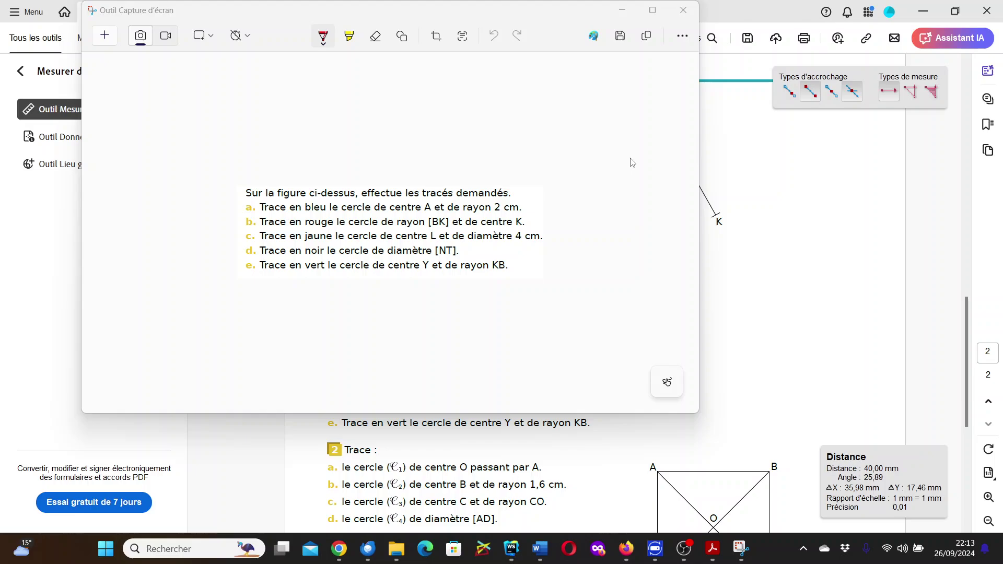
{"action": "left_click", "coordinate": [624, 36]}
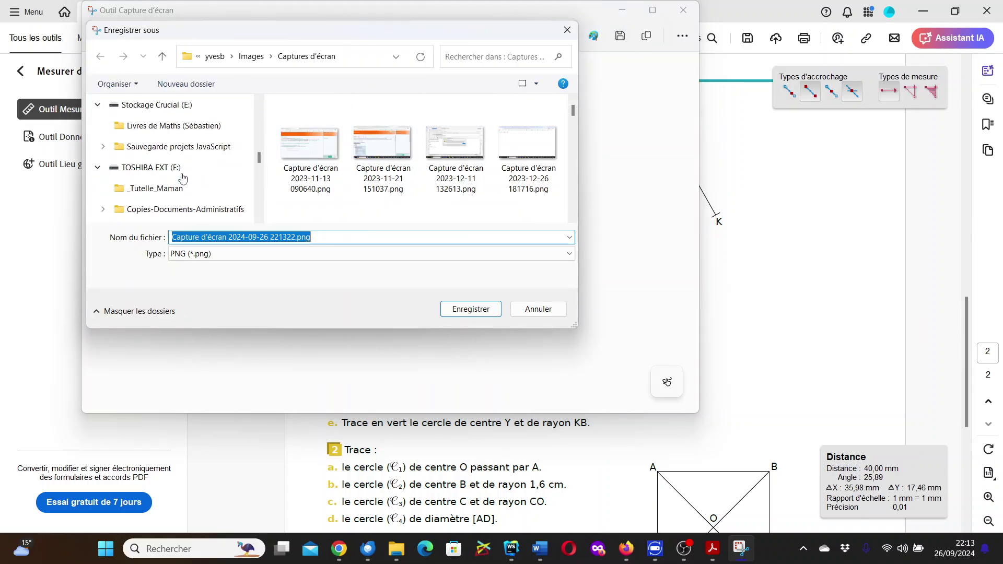
{"action": "scroll", "coordinate": [183, 179], "scroll_direction": "up", "scroll_amount": 9}
{"action": "scroll", "coordinate": [183, 178], "scroll_direction": "down", "scroll_amount": 2}
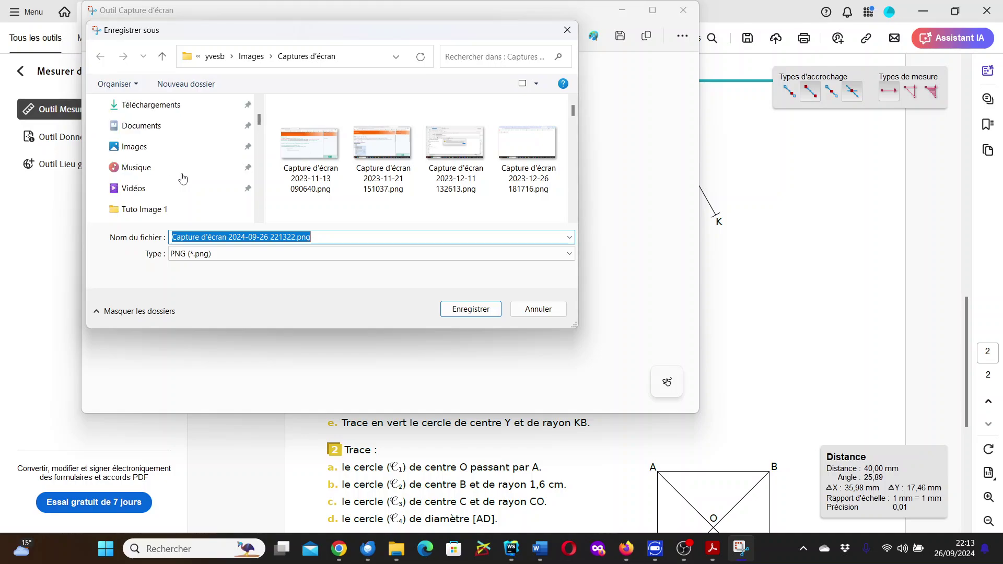
{"action": "left_click", "coordinate": [147, 188]}
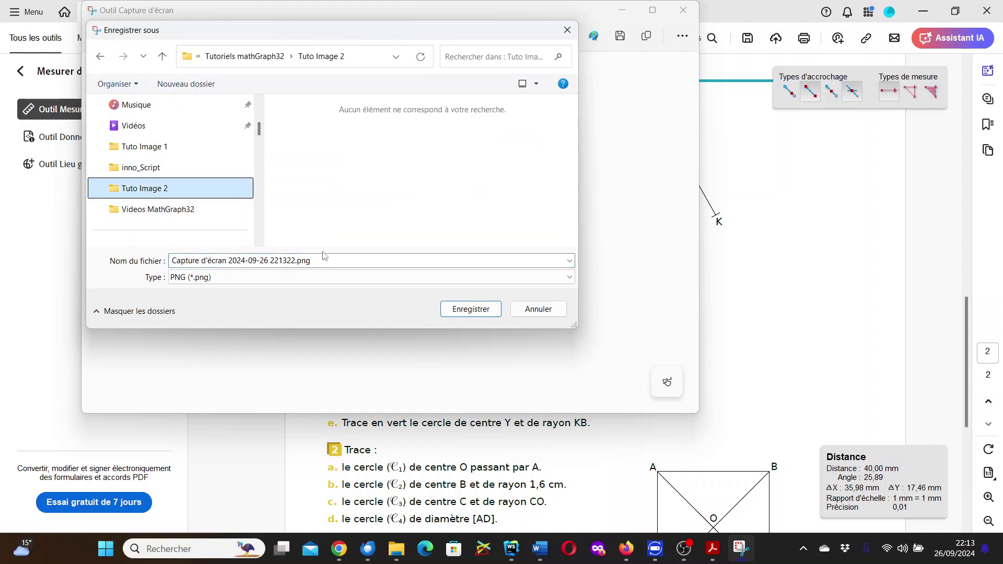
- Save the instructions capture as Texte.png and close the capture window
{"action": "left_click", "coordinate": [278, 261]}
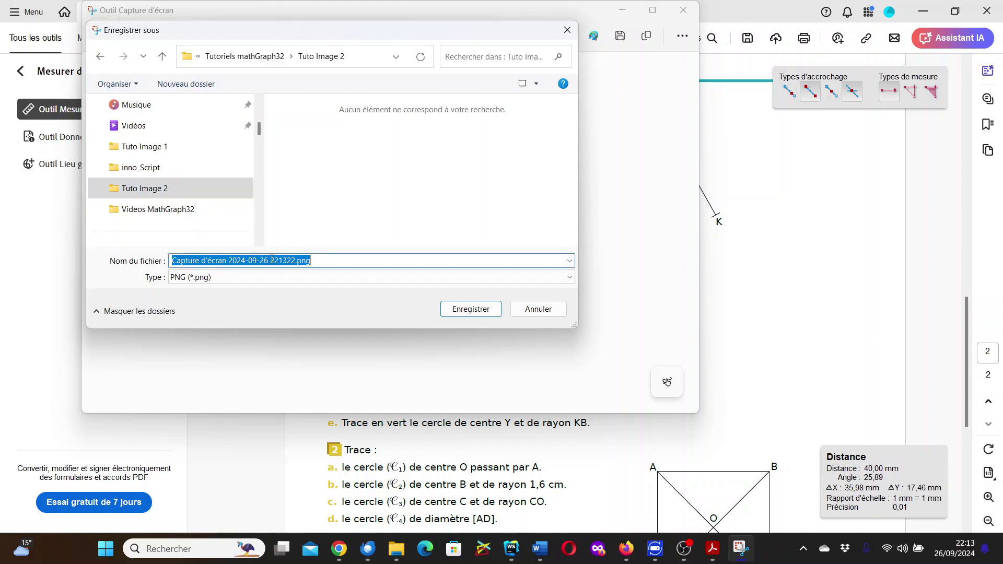
{"action": "left_click", "coordinate": [279, 260]}
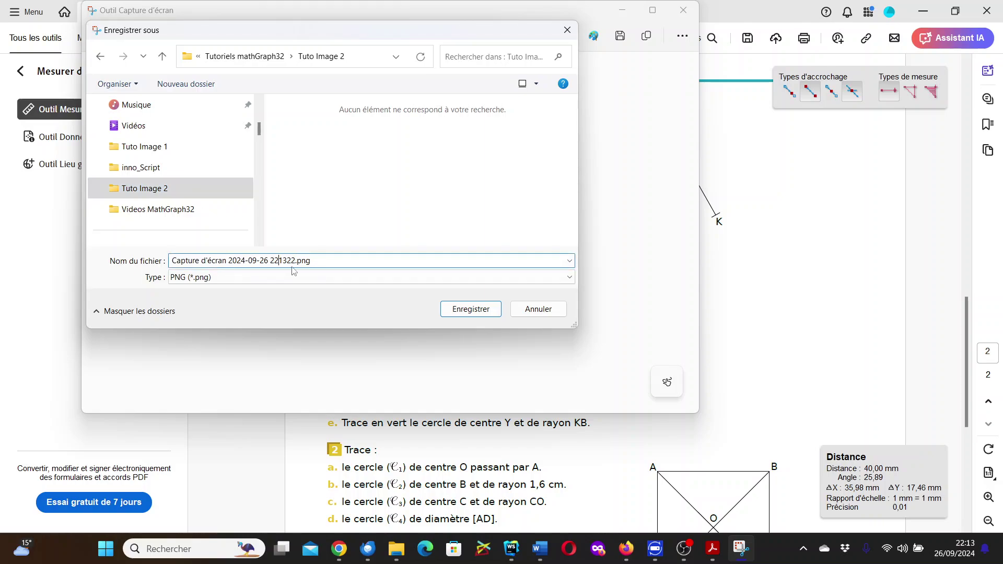
{"action": "left_click_drag", "start_coordinate": [292, 261], "coordinate": [126, 254]}
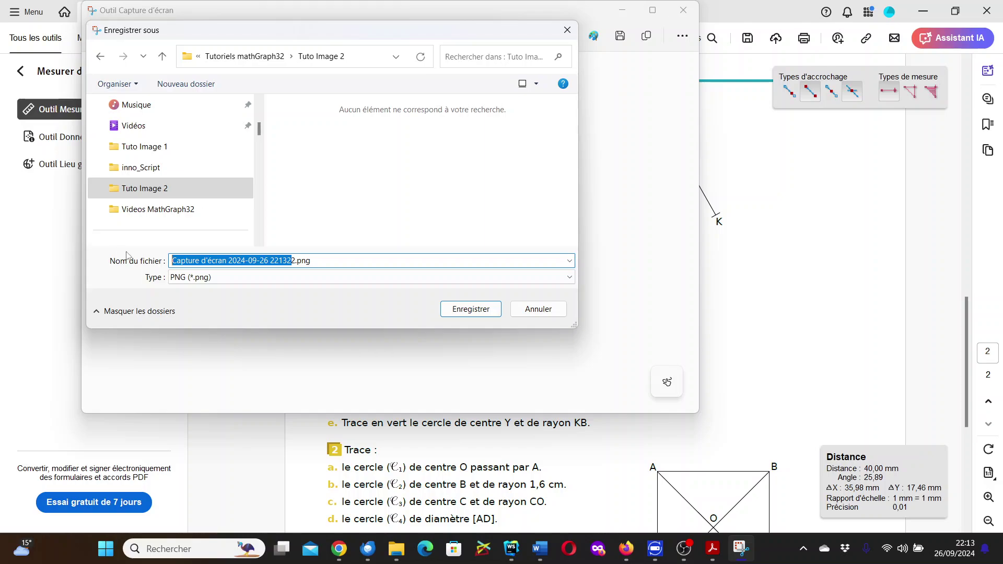
{"action": "key", "text": "Delete"}
{"action": "key", "text": "Delete"}
{"action": "type", "text": "Texet"}
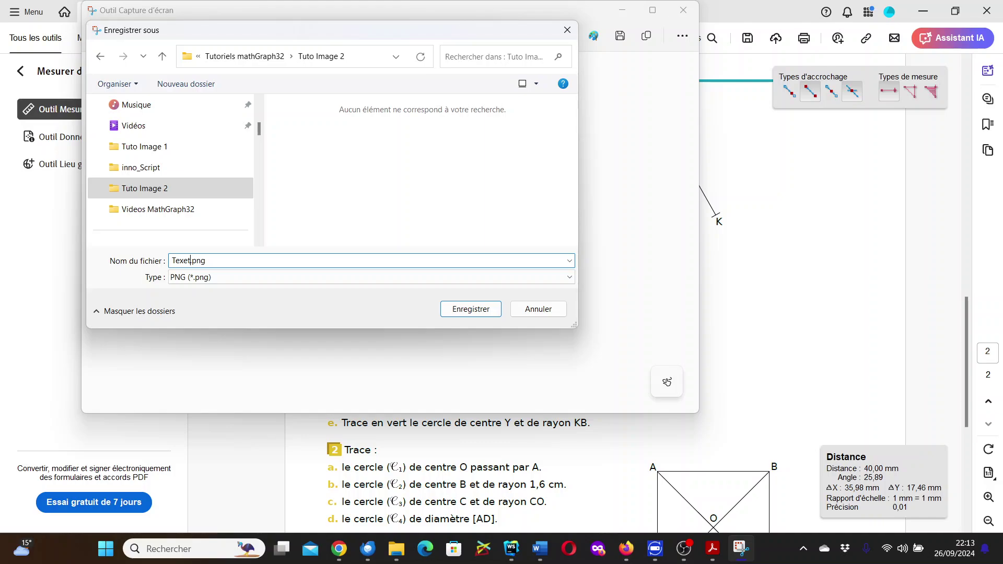
{"action": "key", "text": "BackSpace"}
{"action": "key", "text": "BackSpace"}
{"action": "type", "text": "te"}
{"action": "key", "text": "Return"}
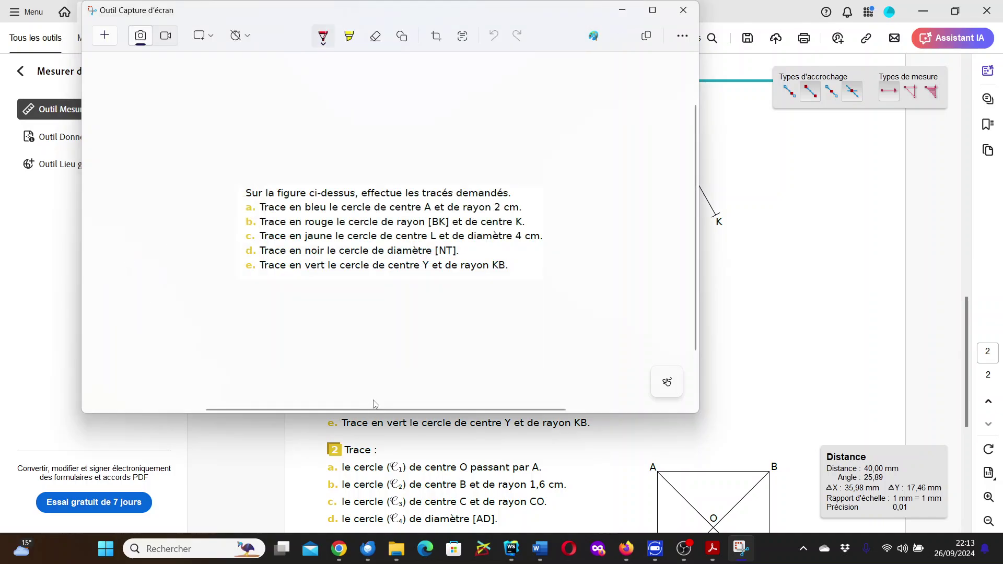
{"action": "left_click", "coordinate": [682, 10]}
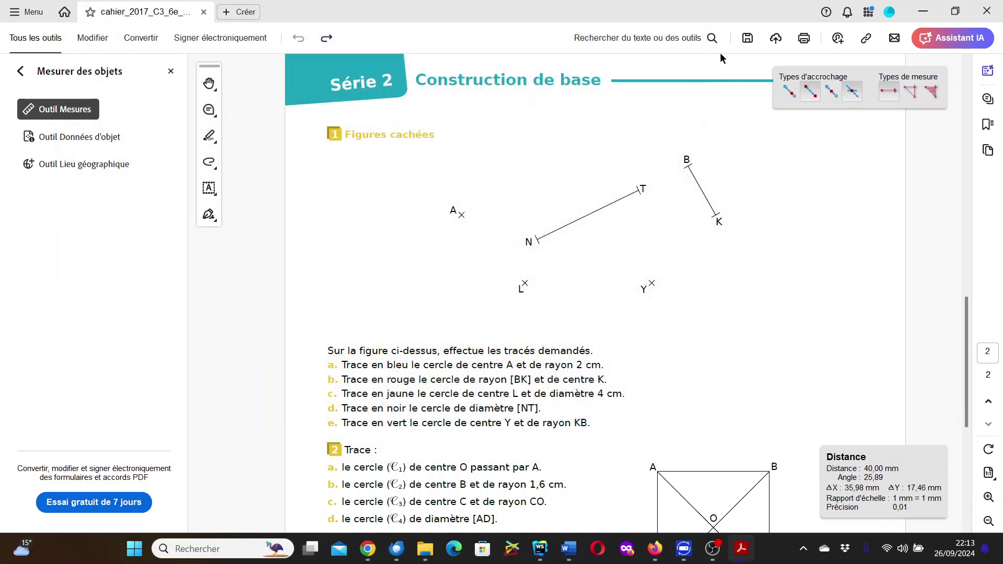
- Take a rectangular screen capture of the "Figures cachées" figure, enclosing points A, L, Y and segments NT and BK
{"action": "key", "text": "super+shift+s"}
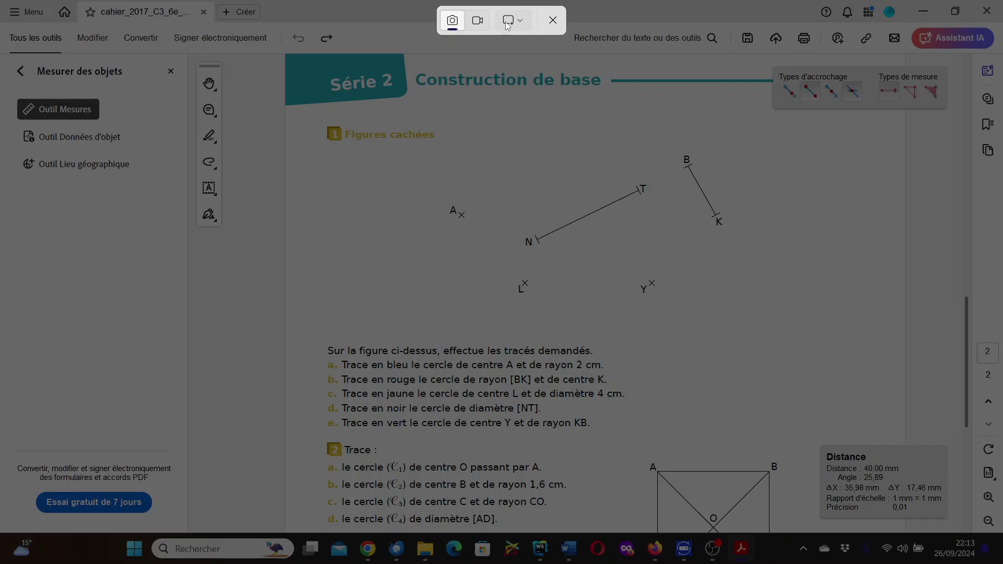
{"action": "left_click", "coordinate": [506, 25]}
{"action": "left_click", "coordinate": [525, 28]}
{"action": "left_click_drag", "start_coordinate": [448, 146], "coordinate": [732, 314]}
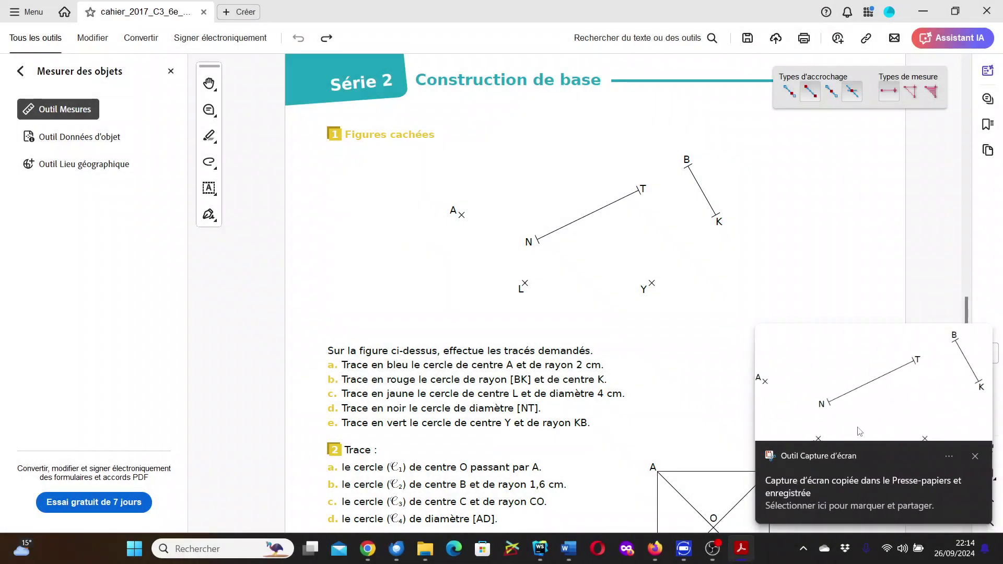
- Open the figure capture in Outil Capture d'écran and select the Tuto Image 2 folder for saving it
{"action": "left_click", "coordinate": [852, 470]}
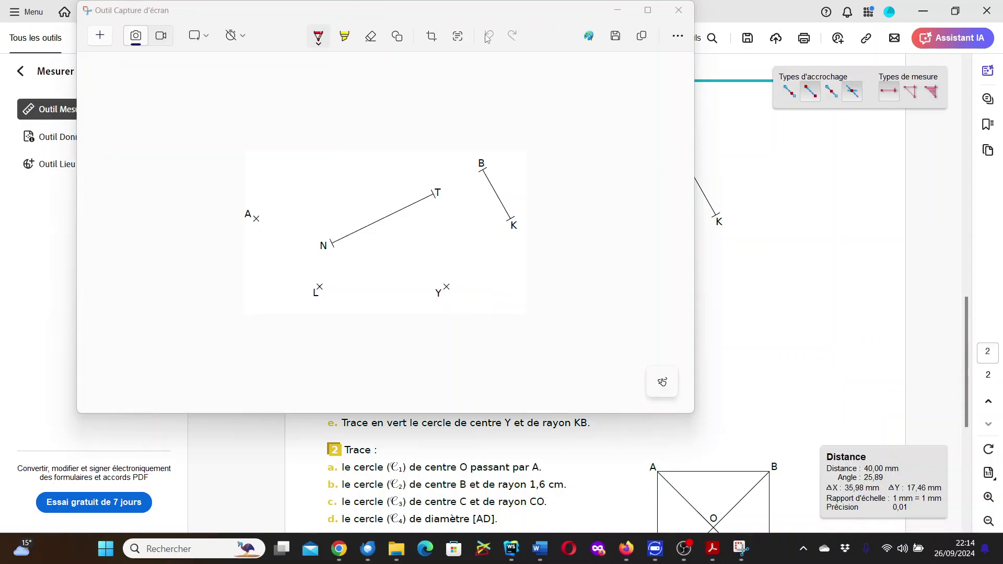
{"action": "left_click", "coordinate": [615, 35]}
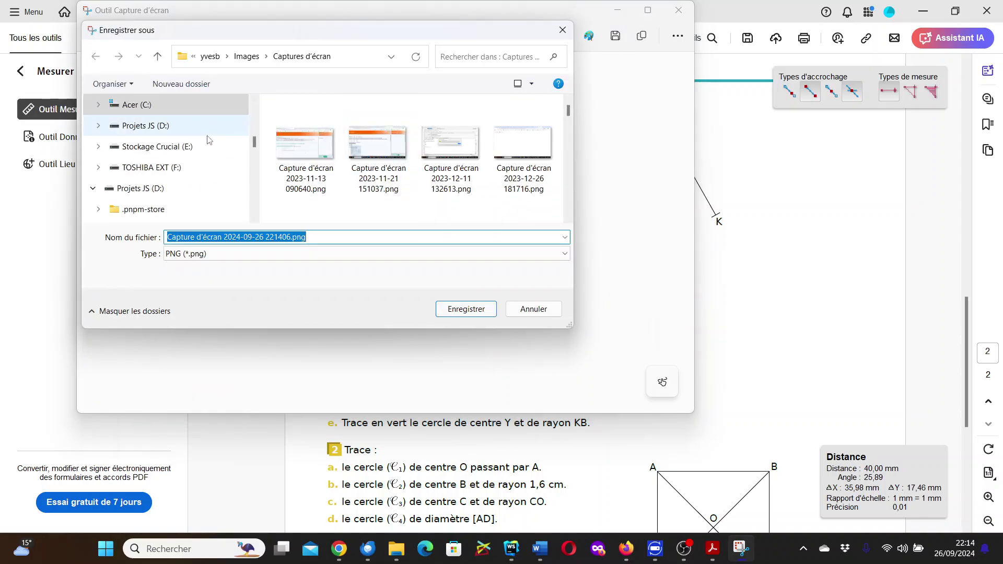
{"action": "scroll", "coordinate": [210, 140], "scroll_direction": "up", "scroll_amount": 5}
{"action": "scroll", "coordinate": [209, 139], "scroll_direction": "up", "scroll_amount": 2}
{"action": "scroll", "coordinate": [209, 139], "scroll_direction": "down", "scroll_amount": 4}
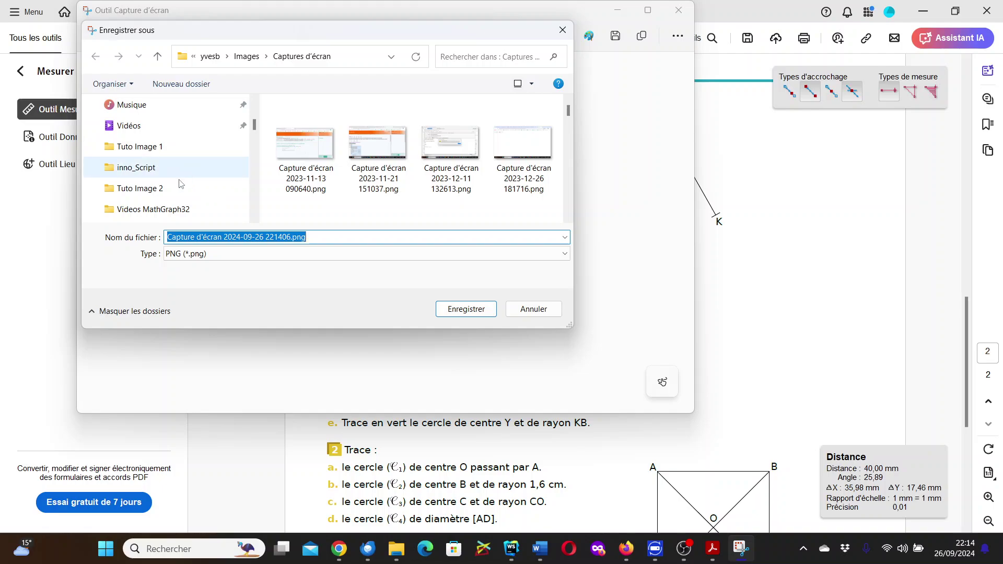
{"action": "left_click", "coordinate": [170, 190]}
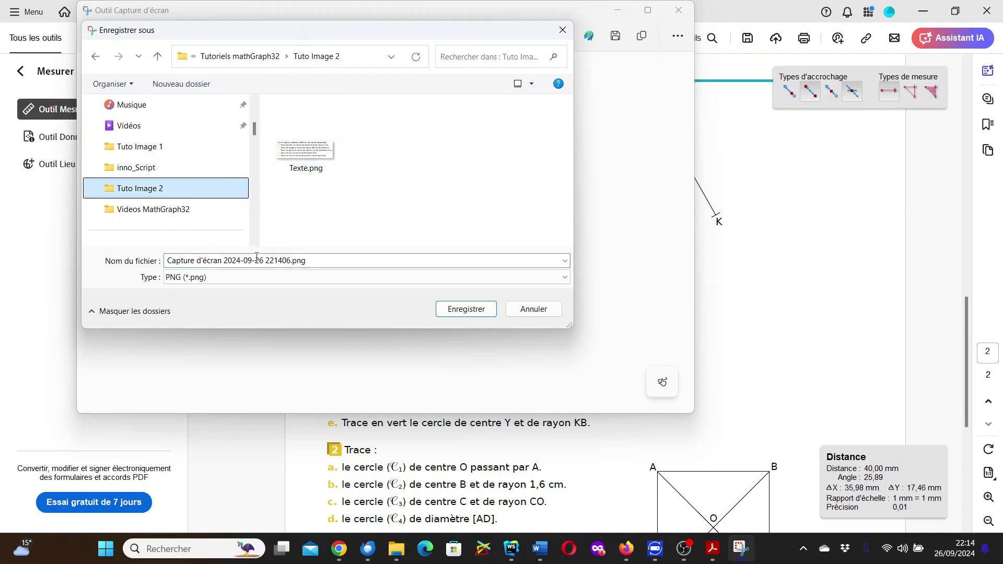
- Save the figure capture as Figure.png and close the capture window
{"action": "left_click", "coordinate": [289, 260]}
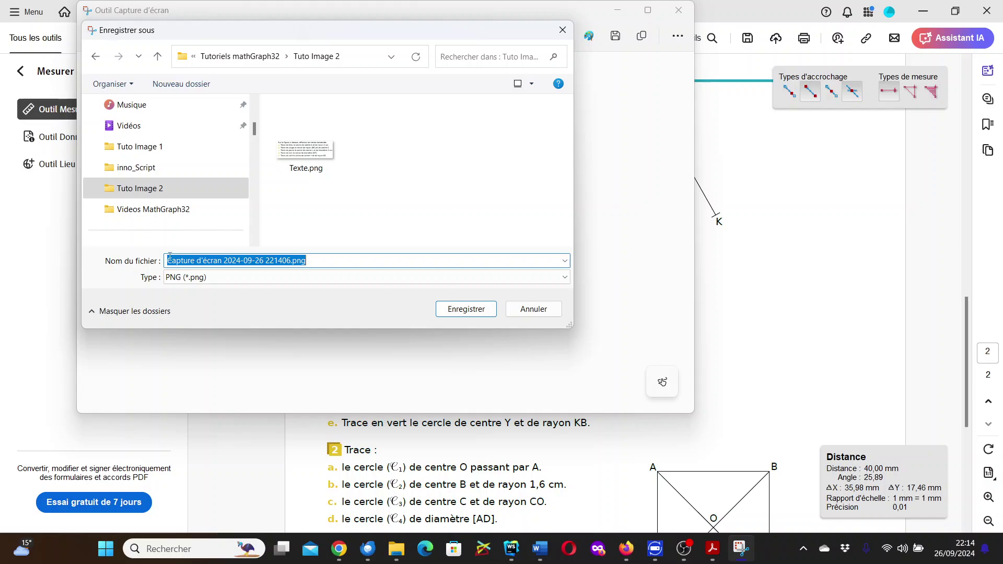
{"action": "left_click", "coordinate": [225, 260]}
{"action": "left_click_drag", "start_coordinate": [286, 261], "coordinate": [131, 255]}
{"action": "type", "text": "Figur"}
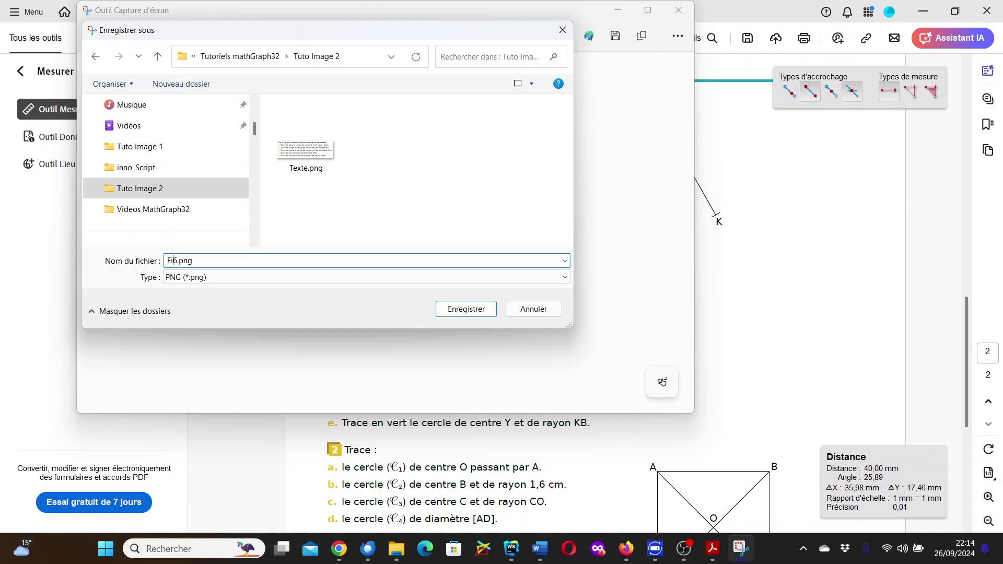
{"action": "type", "text": "e"}
{"action": "key", "text": "Return"}
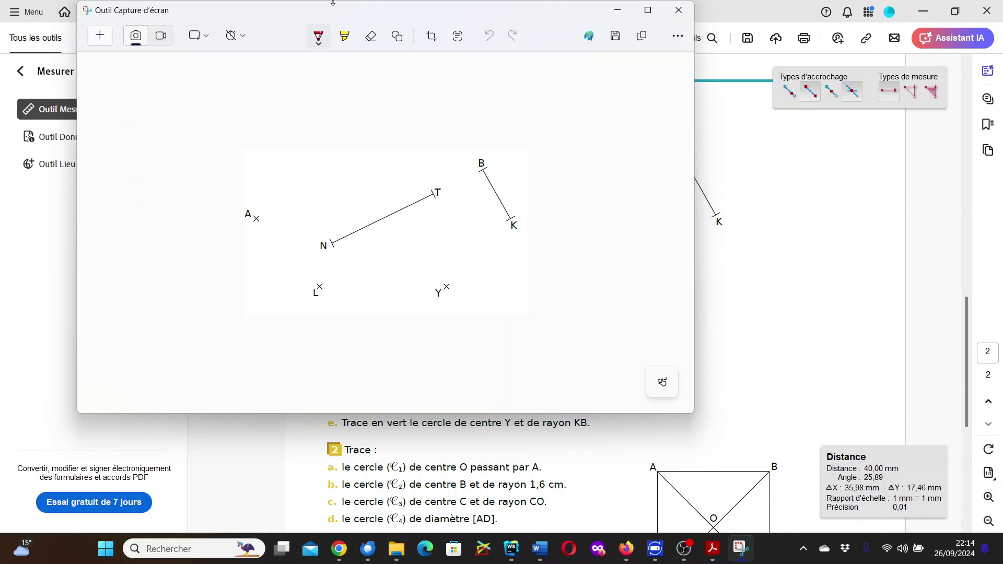
{"action": "left_click", "coordinate": [672, 16]}
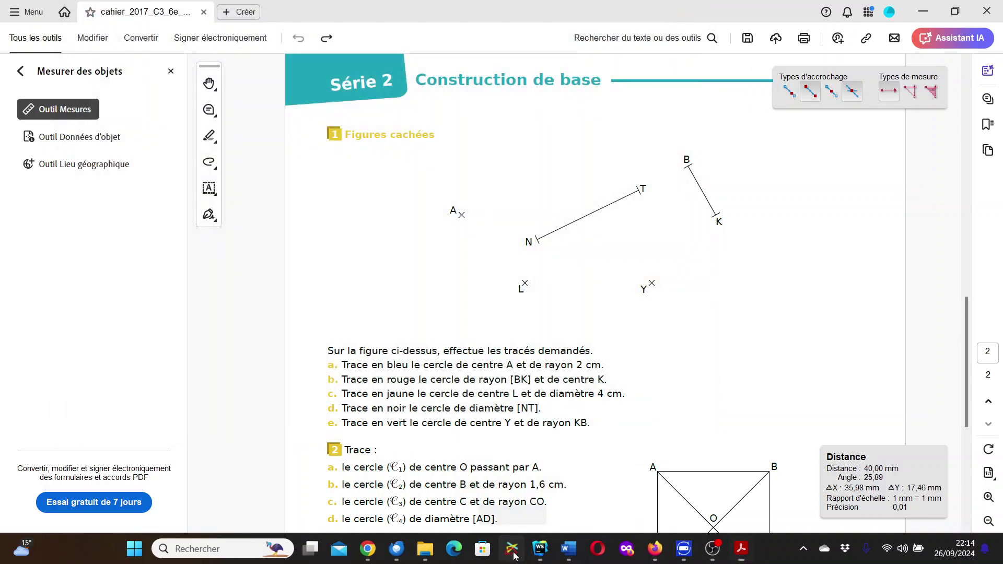
- Switch to MathGraph32, view its version information (A propos de MathGraph32) from the options, and close the options
{"action": "left_click", "coordinate": [517, 556]}
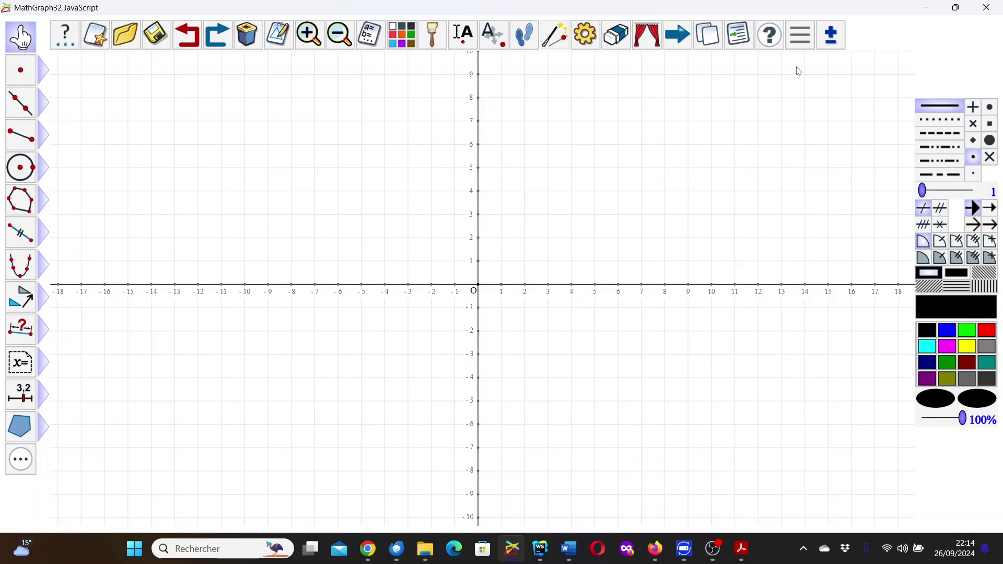
{"action": "left_click", "coordinate": [807, 36]}
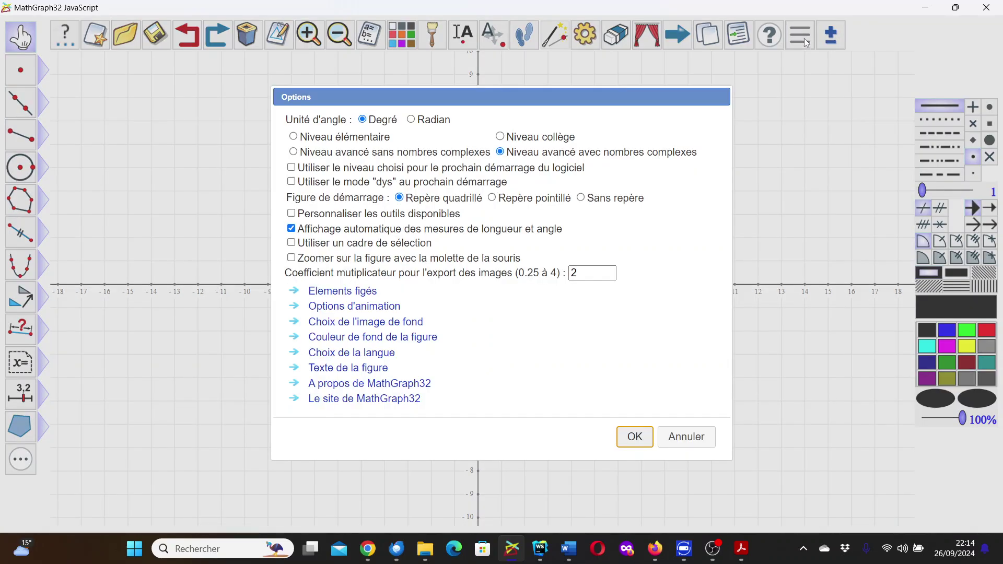
{"action": "left_click", "coordinate": [414, 390]}
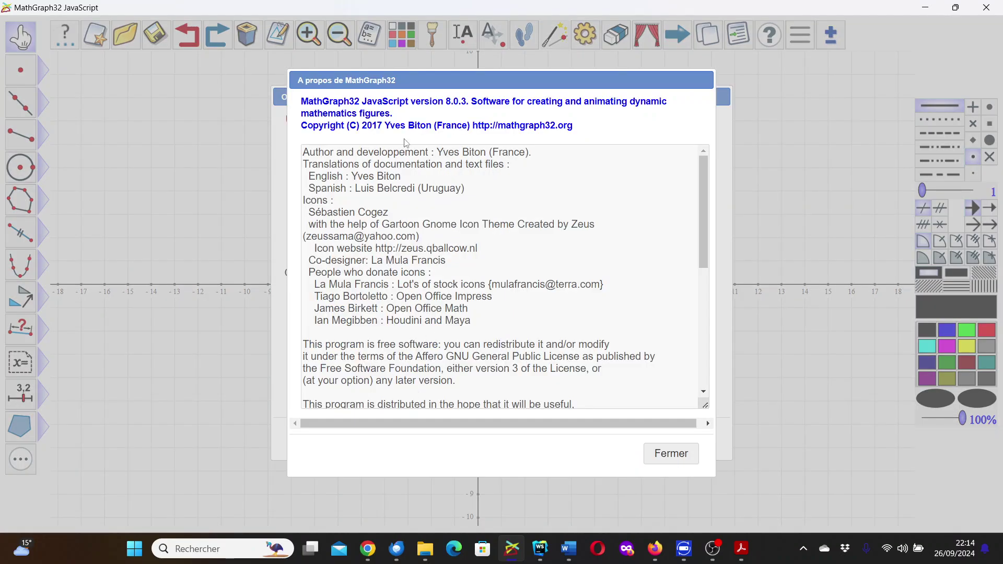
{"action": "left_click", "coordinate": [670, 454]}
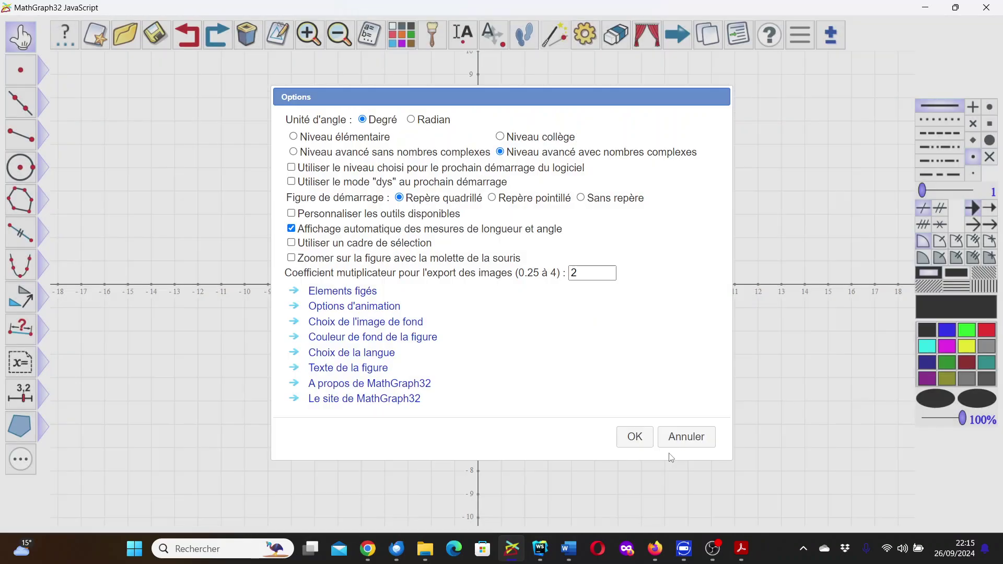
{"action": "left_click", "coordinate": [636, 439]}
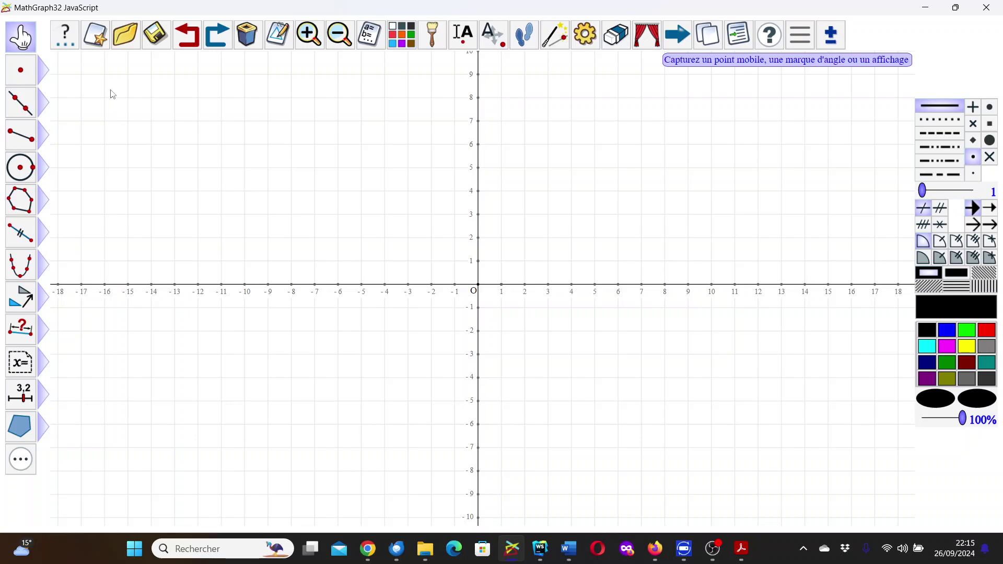
- Create a new figure without a coordinate system or unit length (Figure sans repère et sans longueur unité), discarding the unsaved one
{"action": "left_click", "coordinate": [95, 41]}
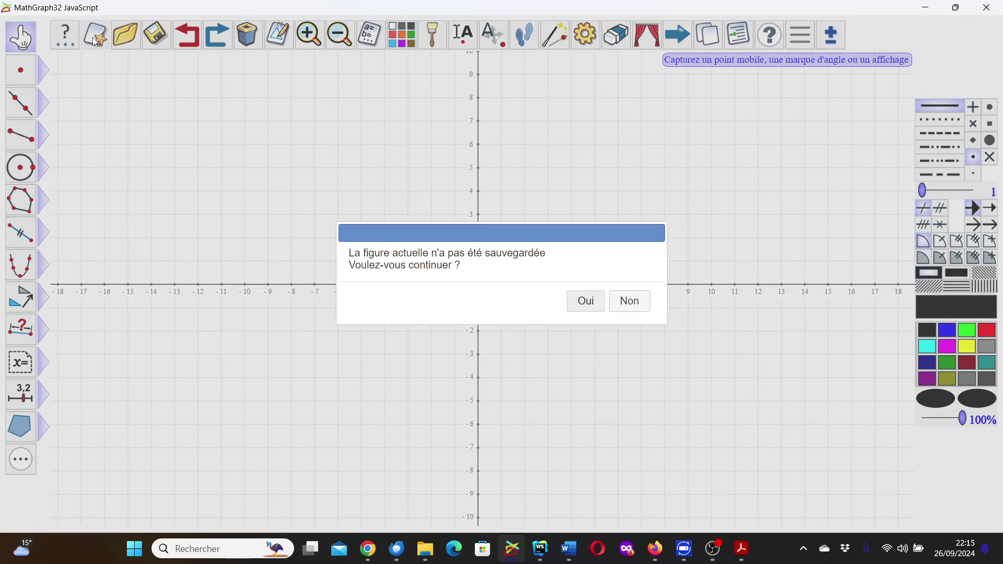
{"action": "left_click", "coordinate": [583, 301]}
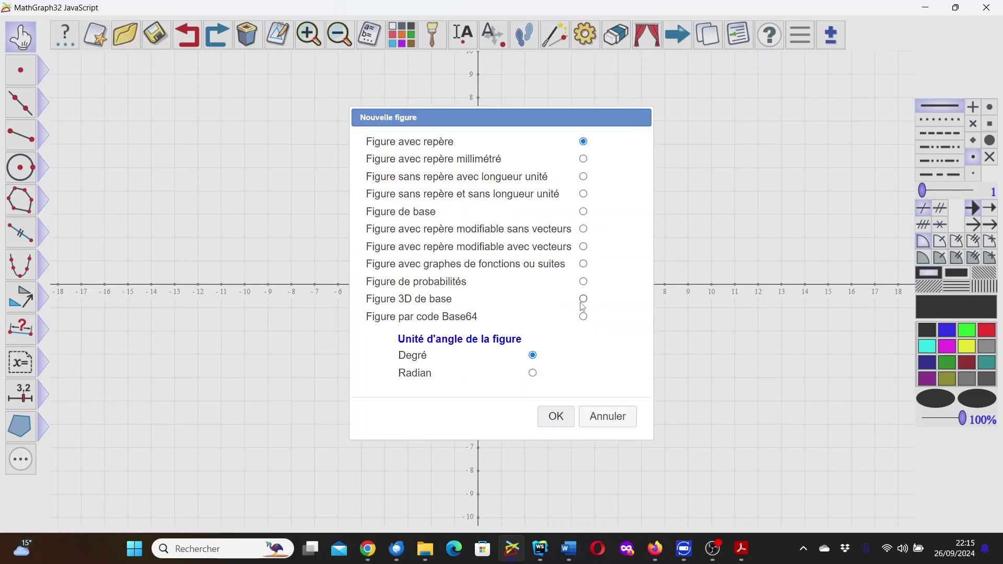
{"action": "left_click", "coordinate": [540, 195]}
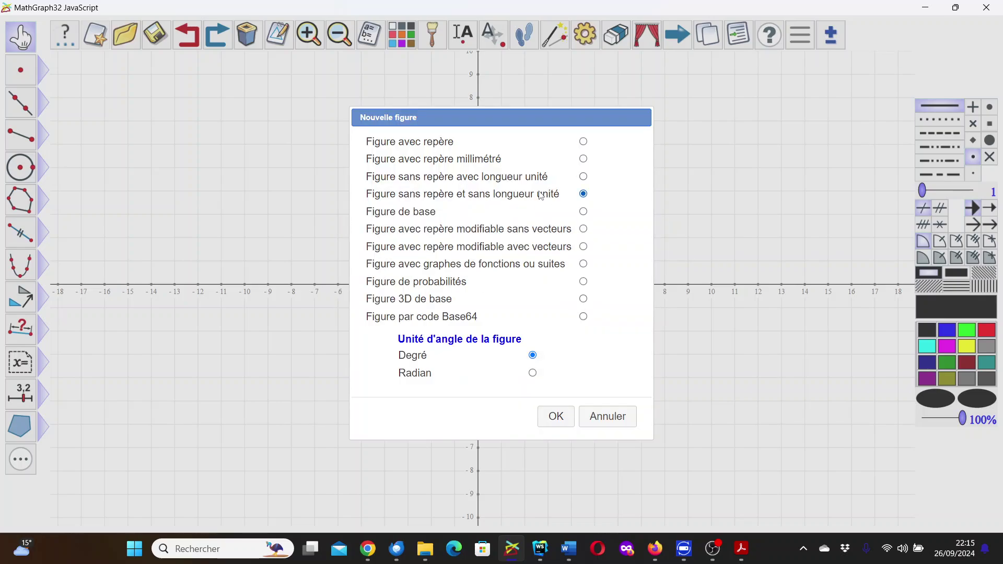
{"action": "left_click", "coordinate": [557, 417]}
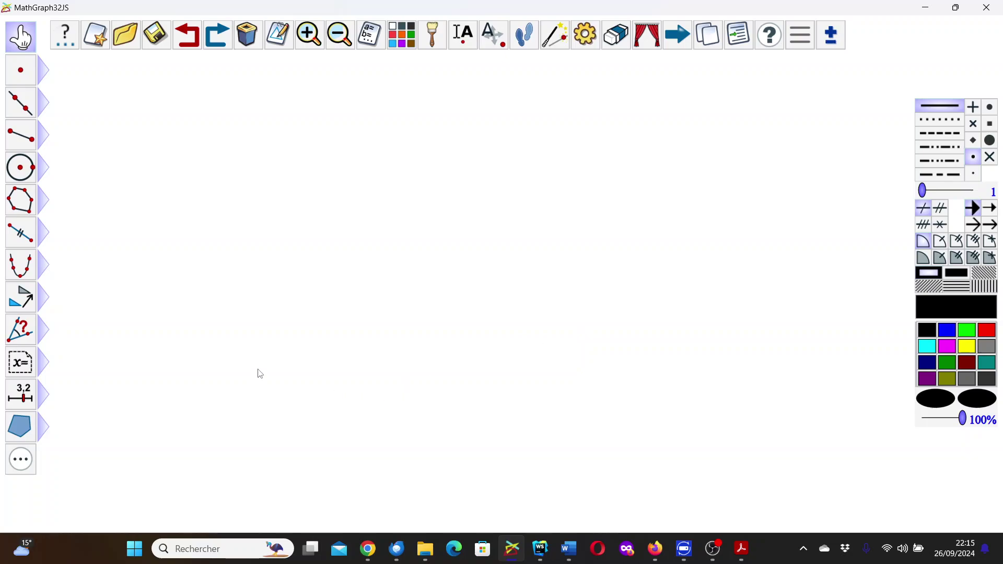
- Insert the image Texte.png from the Tuto Image 2 folder near the figure's upper-left corner, keeping width 0 for its original dimensions
{"action": "left_click", "coordinate": [45, 368]}
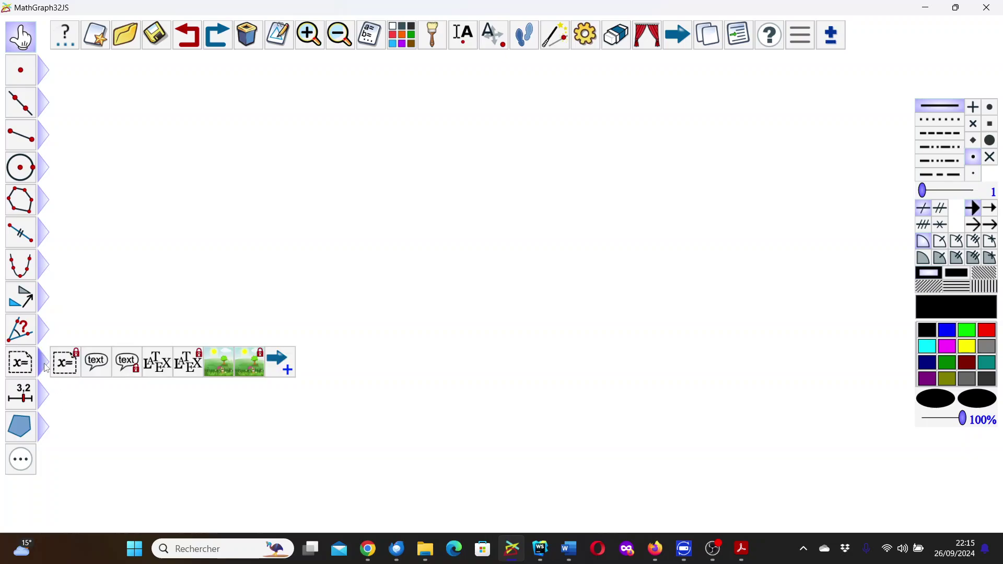
{"action": "left_click", "coordinate": [219, 364]}
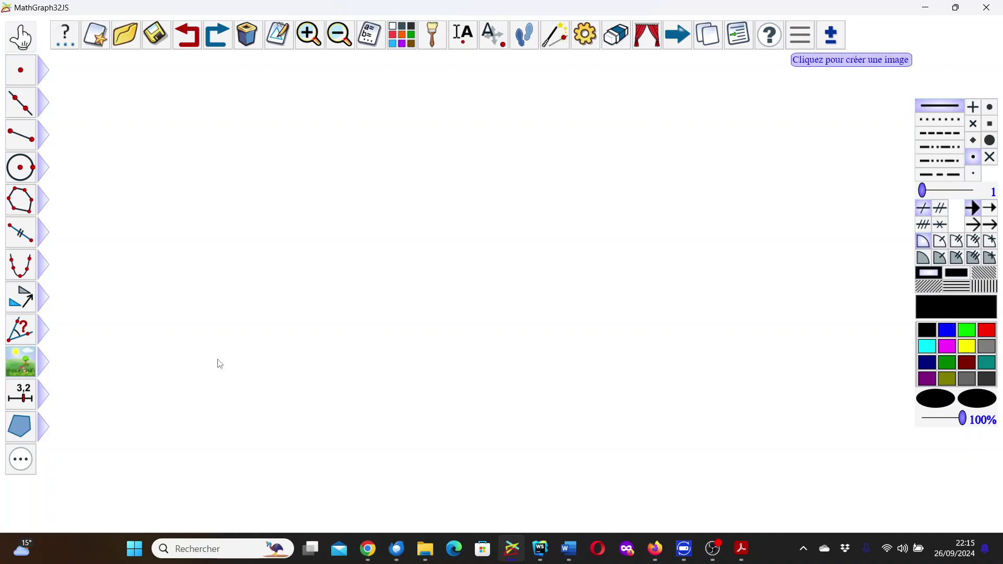
{"action": "left_click", "coordinate": [96, 114]}
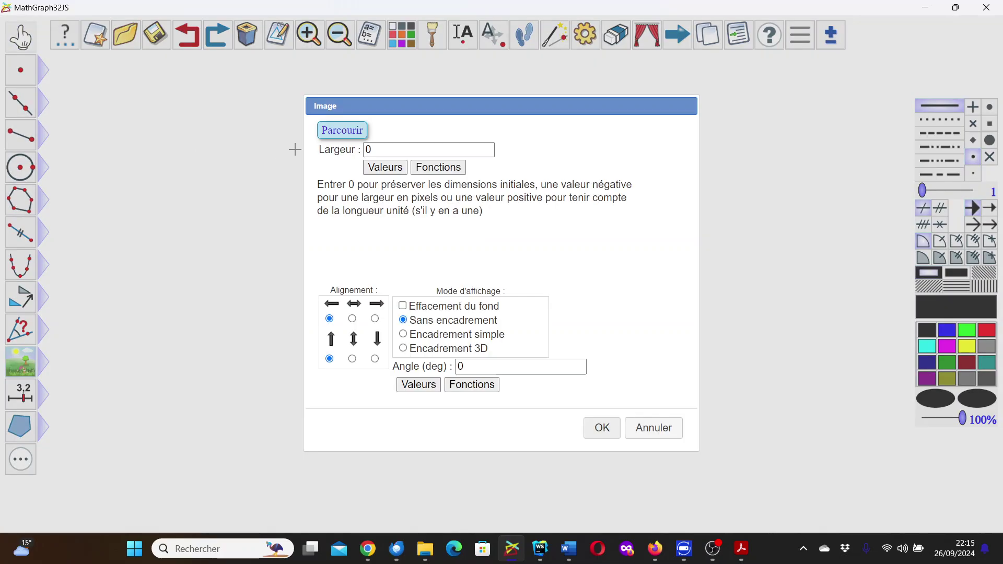
{"action": "left_click", "coordinate": [356, 132]}
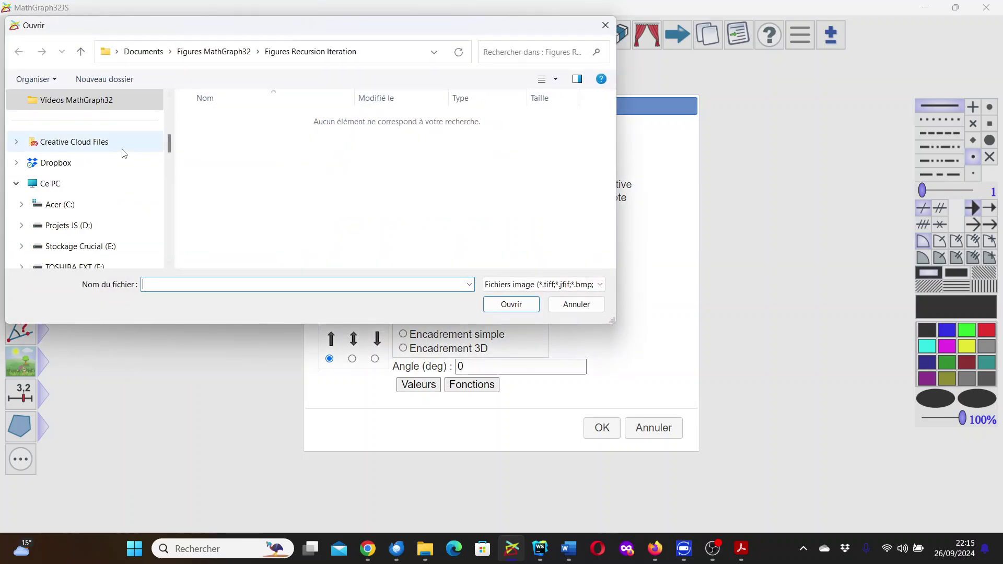
{"action": "scroll", "coordinate": [103, 188], "scroll_direction": "down", "scroll_amount": 3}
{"action": "scroll", "coordinate": [105, 192], "scroll_direction": "up", "scroll_amount": 5}
{"action": "scroll", "coordinate": [104, 190], "scroll_direction": "up", "scroll_amount": 4}
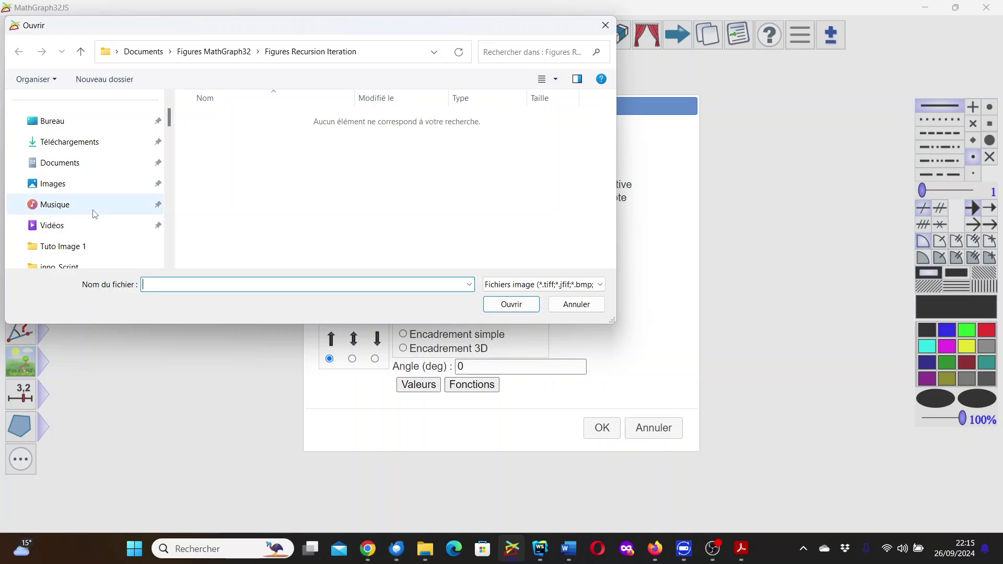
{"action": "scroll", "coordinate": [93, 214], "scroll_direction": "down", "scroll_amount": 3}
{"action": "left_click", "coordinate": [74, 225]}
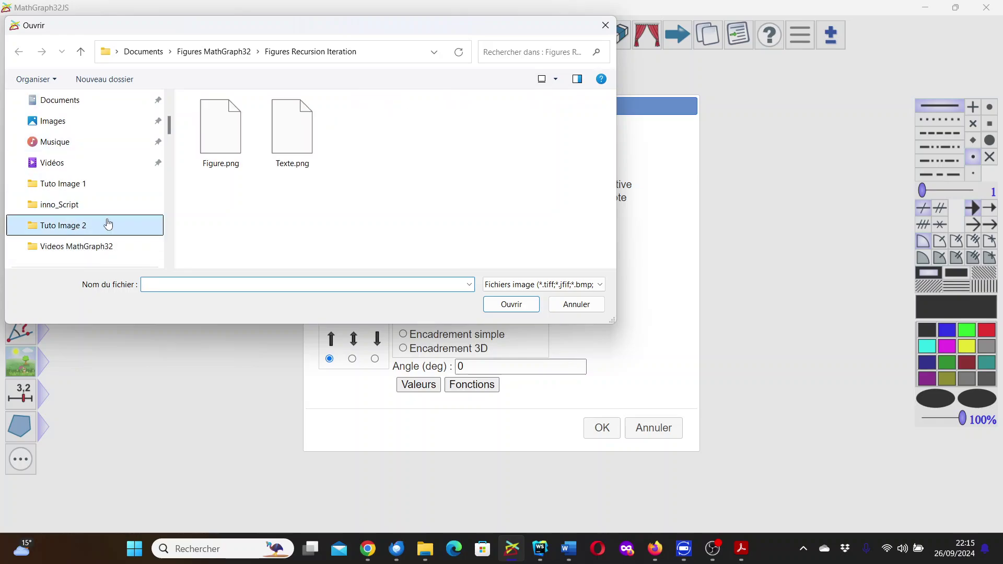
{"action": "left_click", "coordinate": [295, 157]}
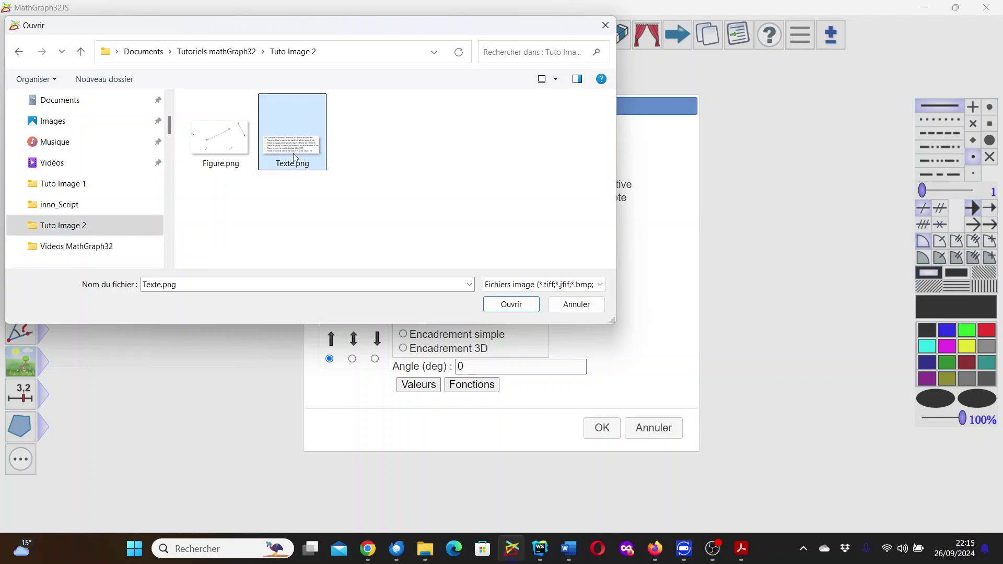
{"action": "left_click", "coordinate": [516, 302]}
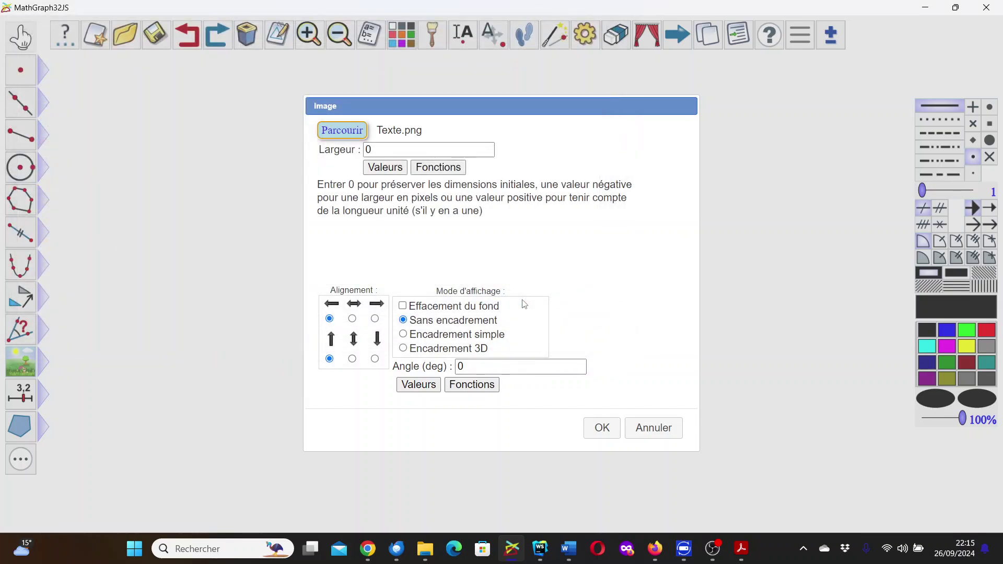
{"action": "left_click", "coordinate": [393, 148]}
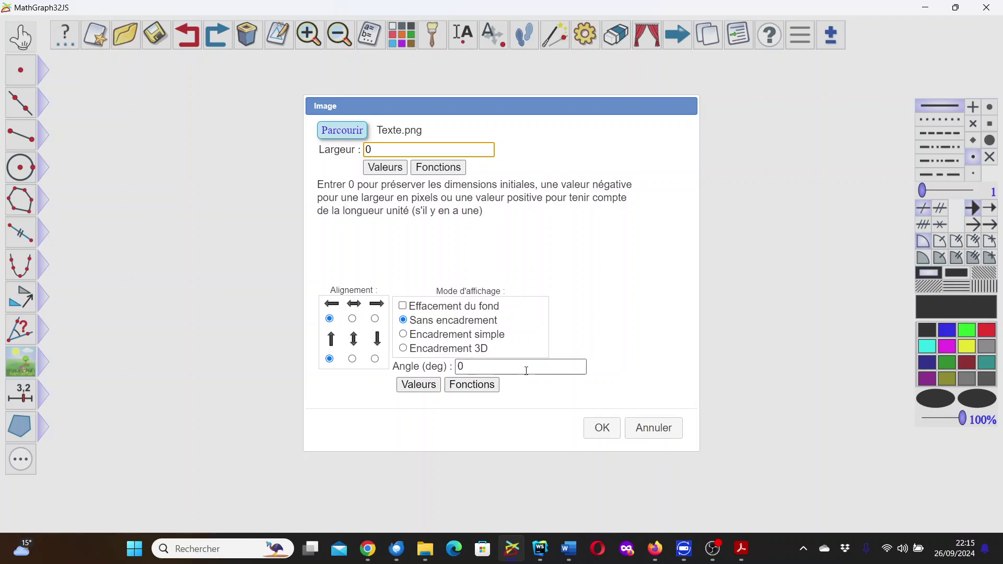
{"action": "left_click", "coordinate": [599, 430]}
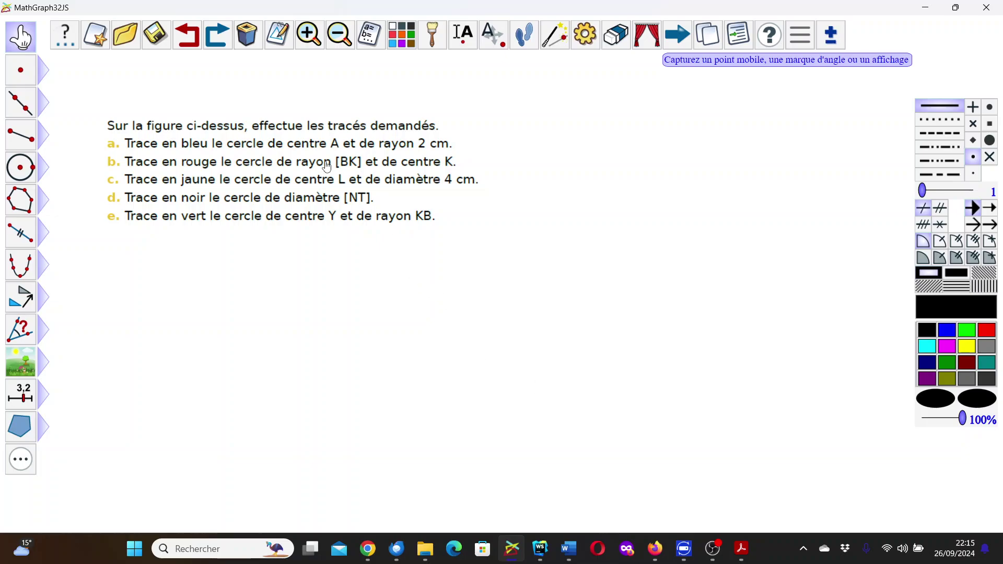
- Set the text image's width to -400 and move the image up into the figure's upper-left corner
{"action": "left_click", "coordinate": [280, 42]}
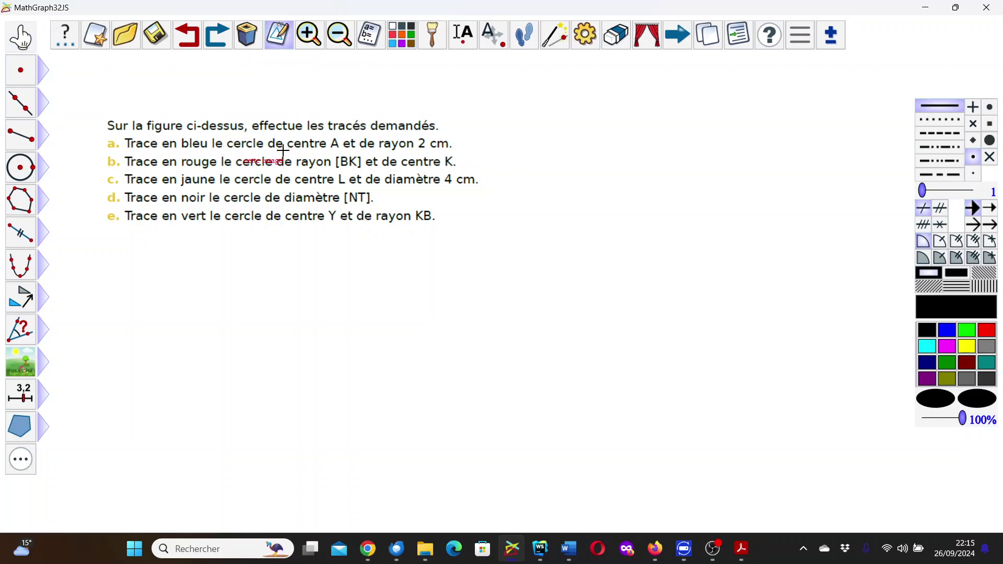
{"action": "left_click", "coordinate": [251, 148]}
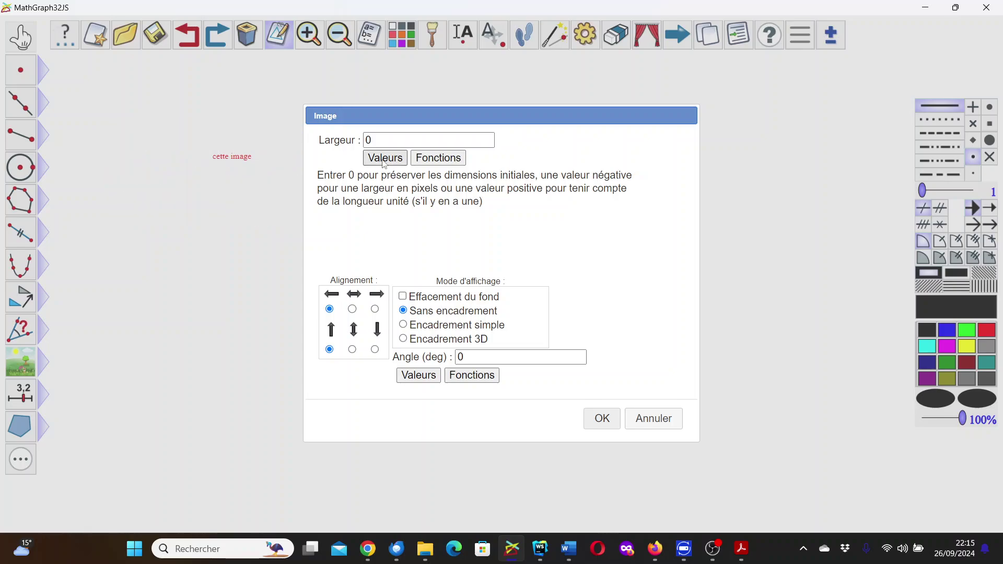
{"action": "left_click", "coordinate": [381, 143]}
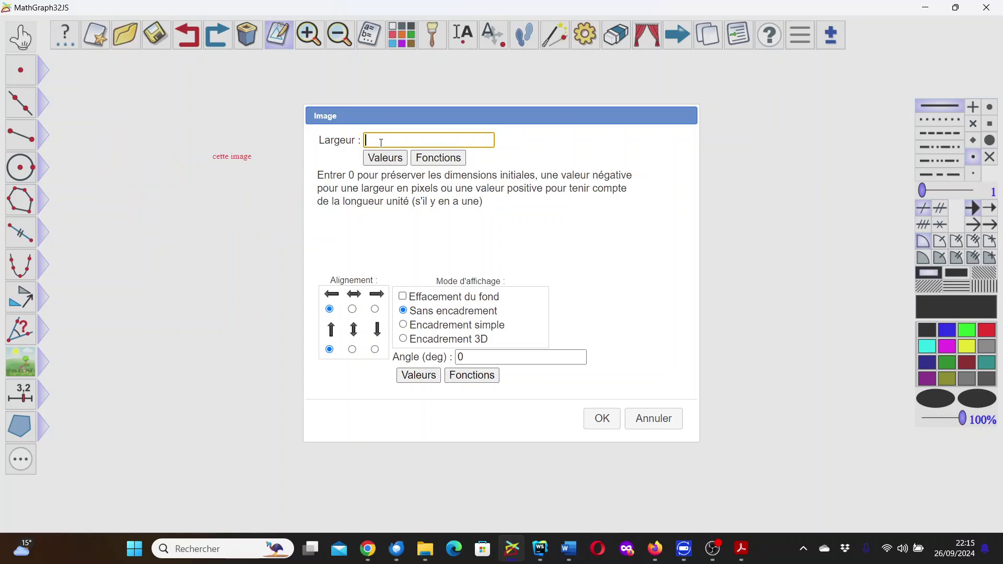
{"action": "key", "text": "BackSpace"}
{"action": "type", "text": "-400"}
{"action": "left_click", "coordinate": [601, 419]}
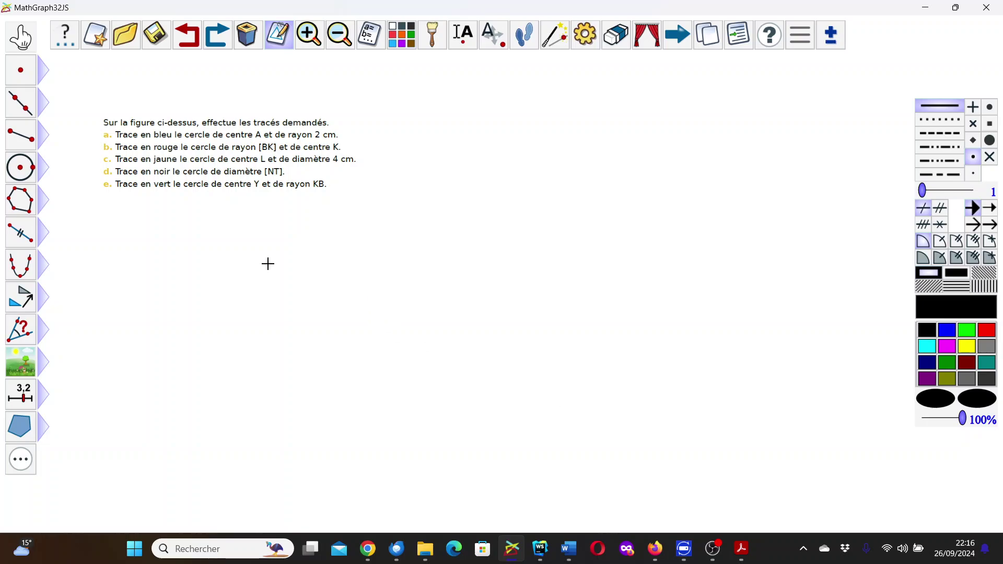
{"action": "left_click", "coordinate": [21, 36]}
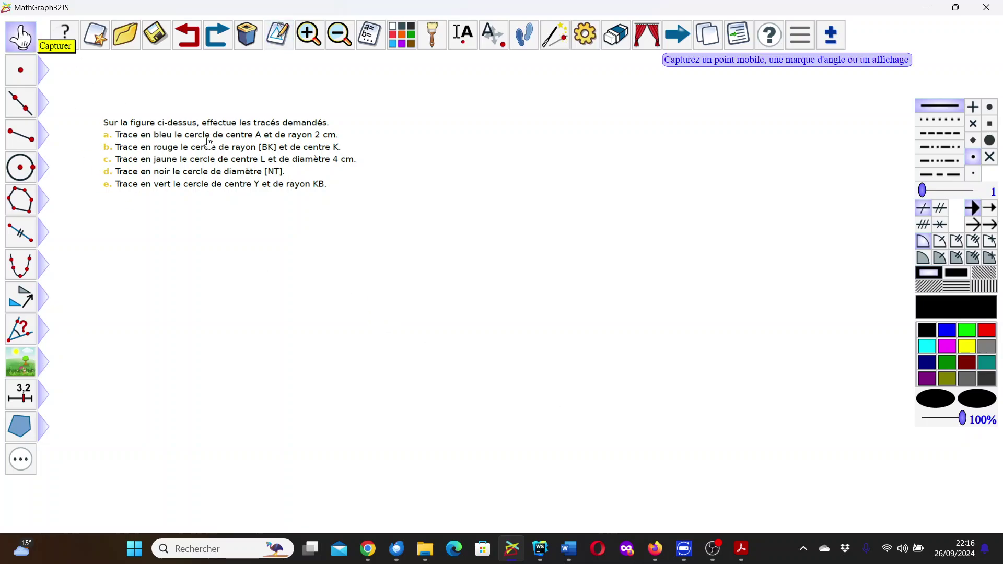
{"action": "left_click_drag", "start_coordinate": [207, 137], "coordinate": [167, 90]}
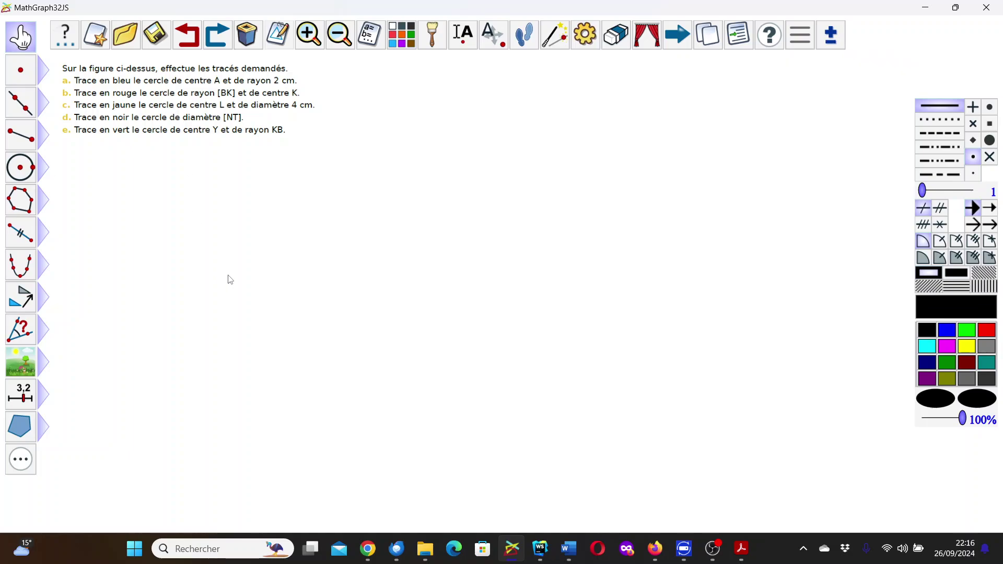
- Insert Figure.png from the Tuto Image 2 folder below the text at width 0, and move it slightly up and to the right
{"action": "left_click", "coordinate": [21, 361]}
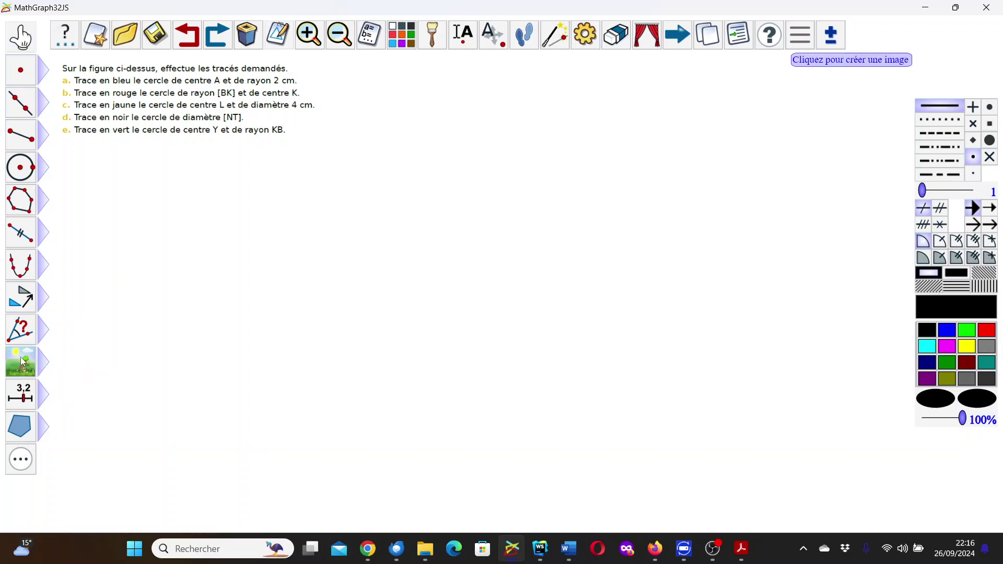
{"action": "left_click", "coordinate": [65, 172]}
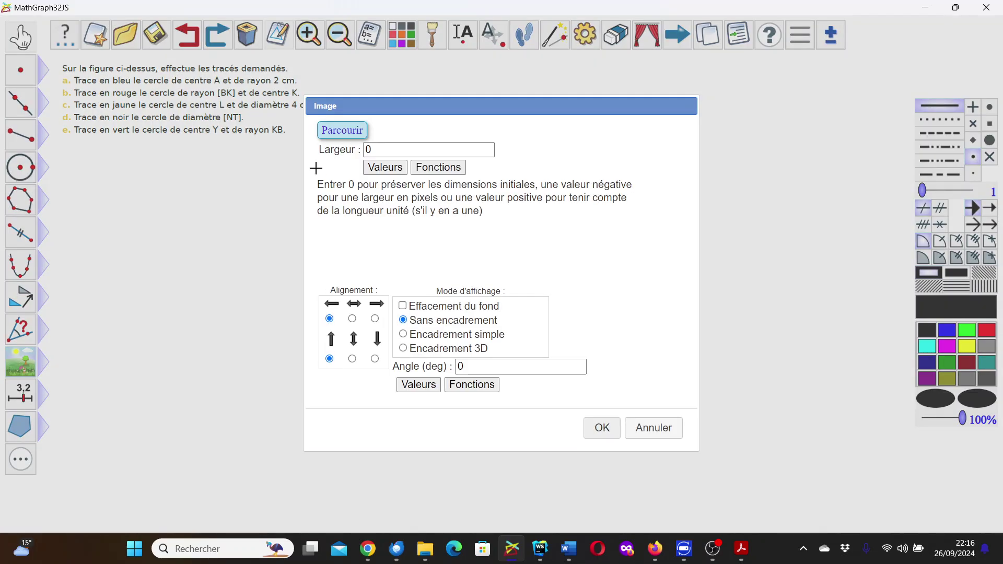
{"action": "left_click", "coordinate": [340, 132]}
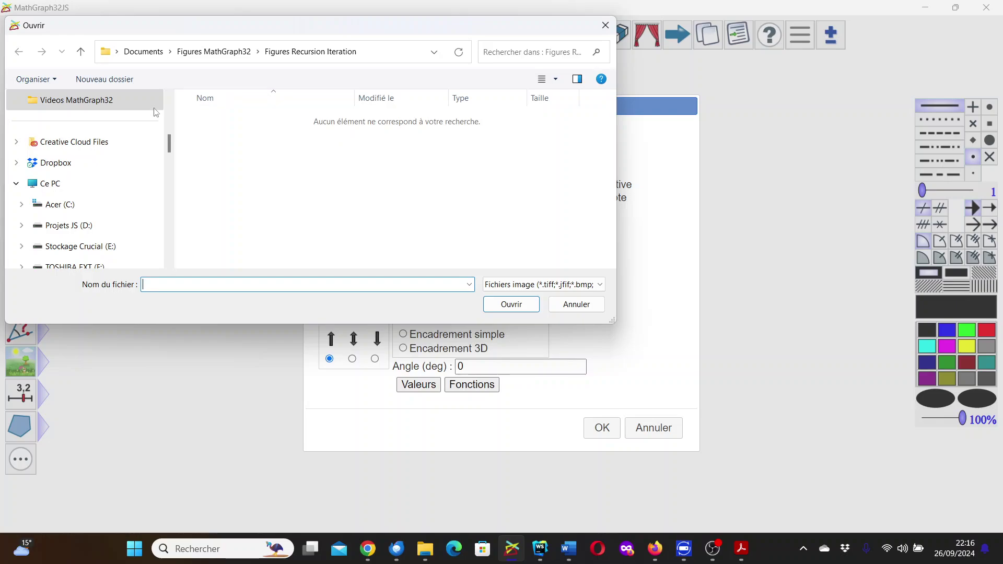
{"action": "scroll", "coordinate": [115, 163], "scroll_direction": "up", "scroll_amount": 3}
{"action": "left_click", "coordinate": [74, 204]}
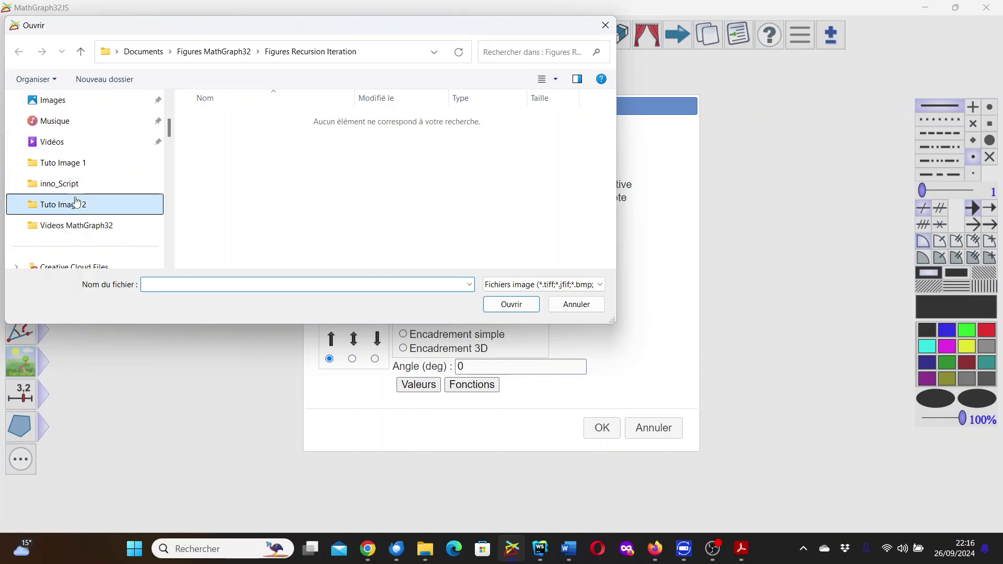
{"action": "left_click", "coordinate": [231, 157]}
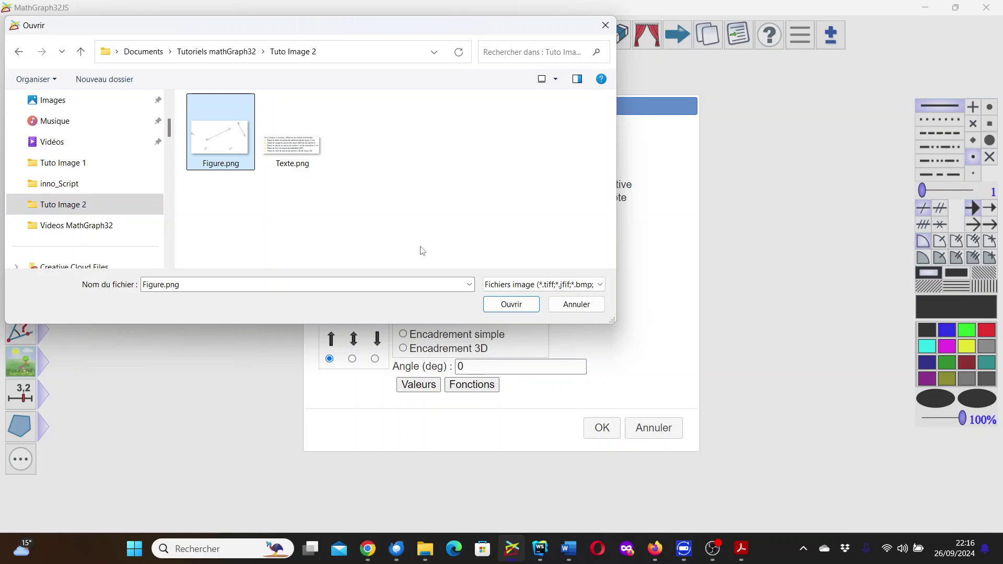
{"action": "left_click", "coordinate": [524, 307]}
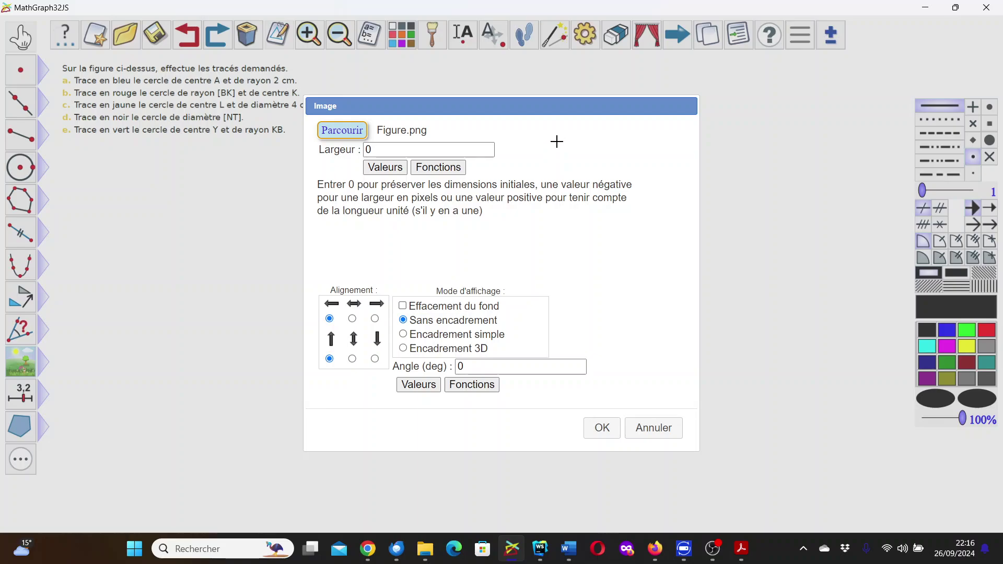
{"action": "left_click", "coordinate": [601, 429]}
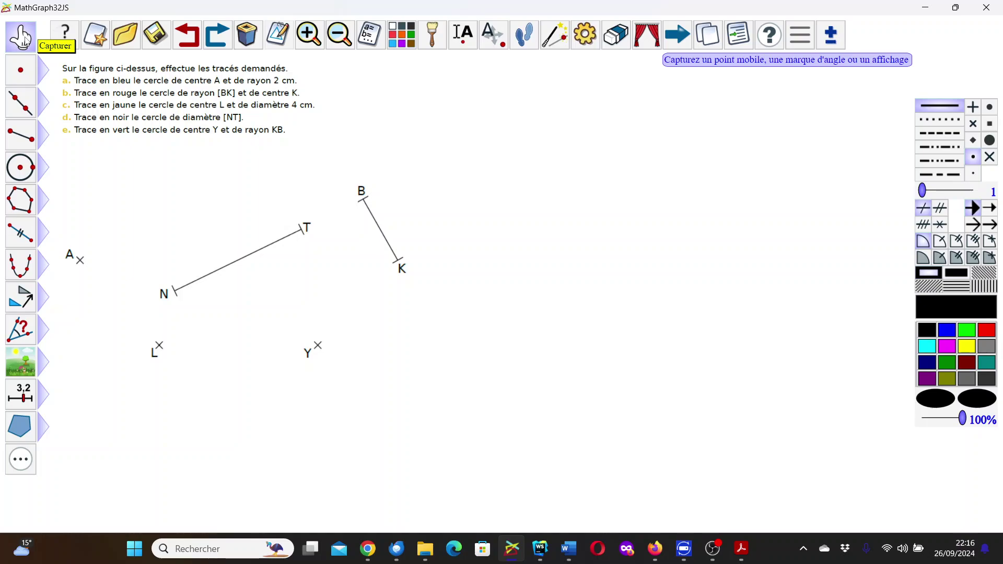
{"action": "left_click_drag", "start_coordinate": [181, 254], "coordinate": [209, 230]}
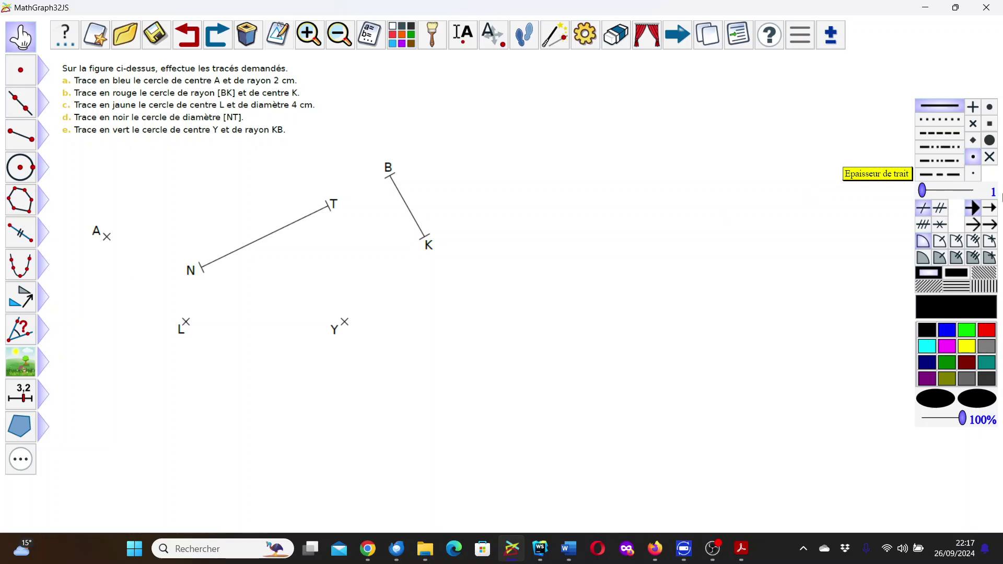
- Choose the large diagonal cross point style and create a free point named A on the image's A mark
{"action": "left_click", "coordinate": [991, 157]}
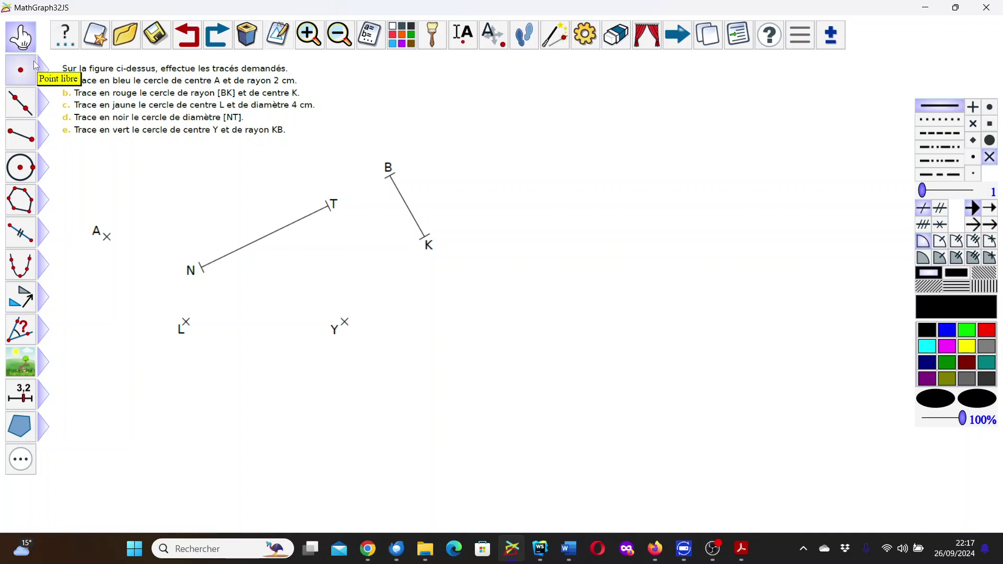
{"action": "left_click", "coordinate": [35, 65]}
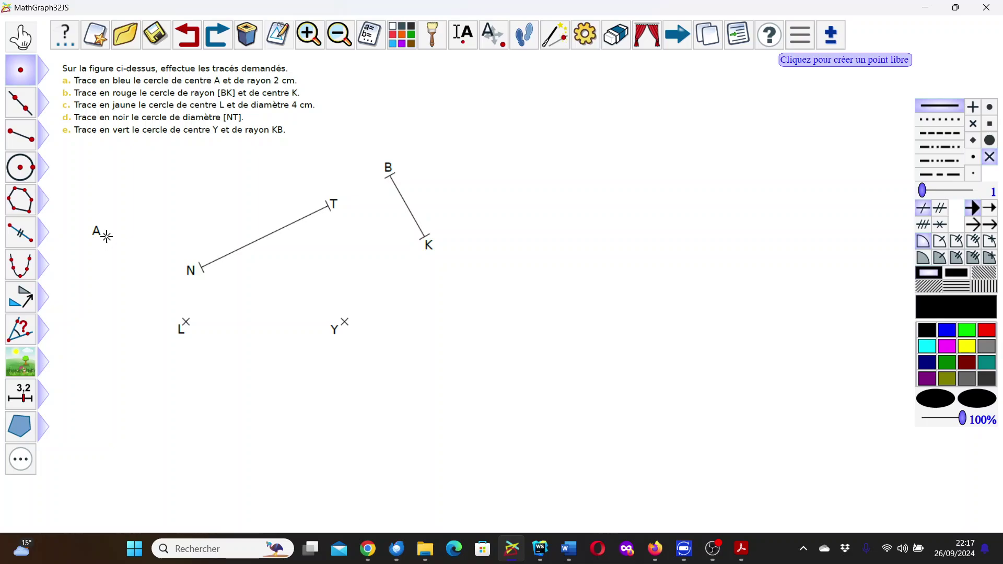
{"action": "left_click", "coordinate": [107, 237]}
{"action": "type", "text": "A"}
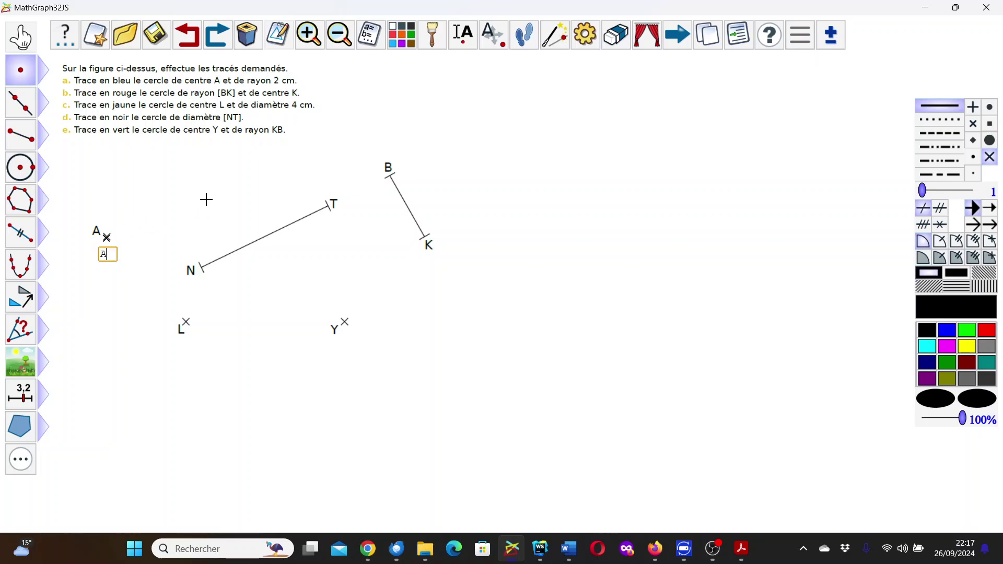
{"action": "key", "text": "Return"}
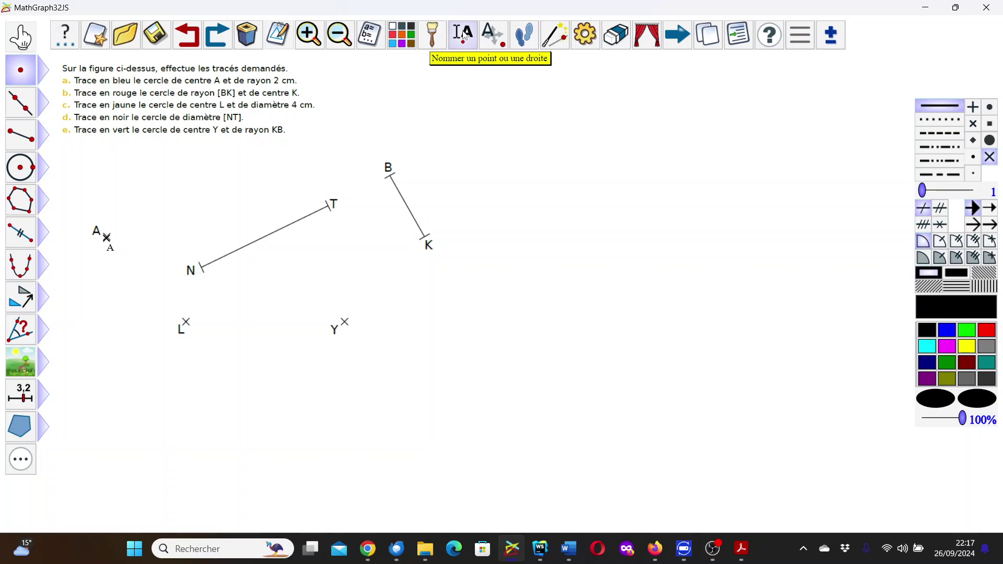
- Set the name size of point A to 20
{"action": "left_click", "coordinate": [463, 35]}
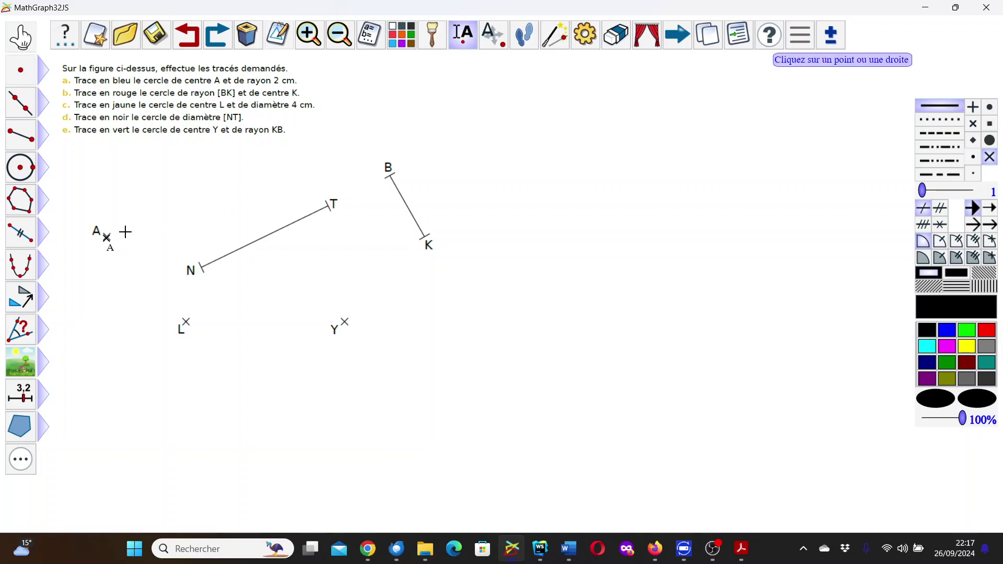
{"action": "left_click", "coordinate": [106, 238]}
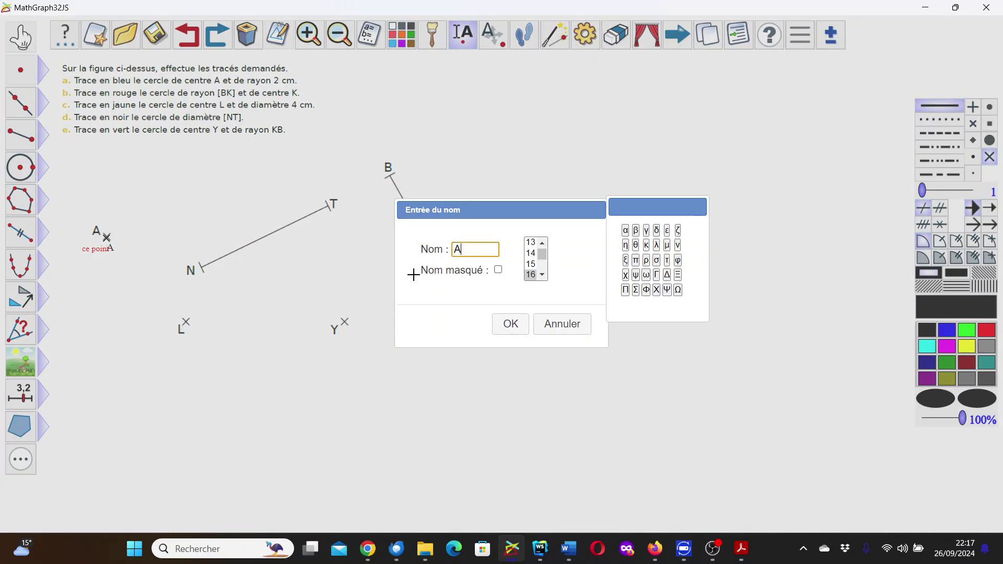
{"action": "left_click", "coordinate": [542, 274]}
{"action": "left_click", "coordinate": [542, 275]}
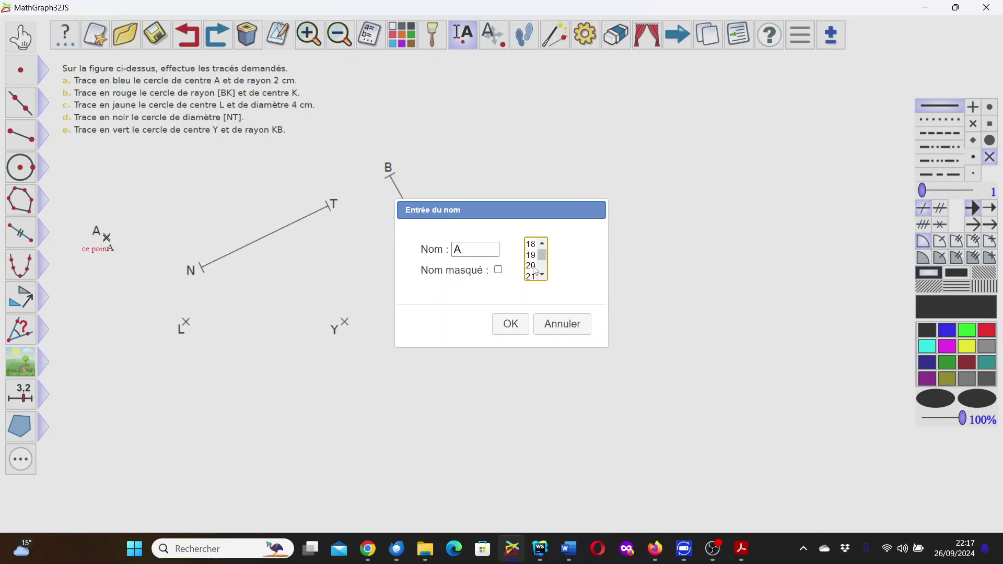
{"action": "left_click", "coordinate": [533, 267]}
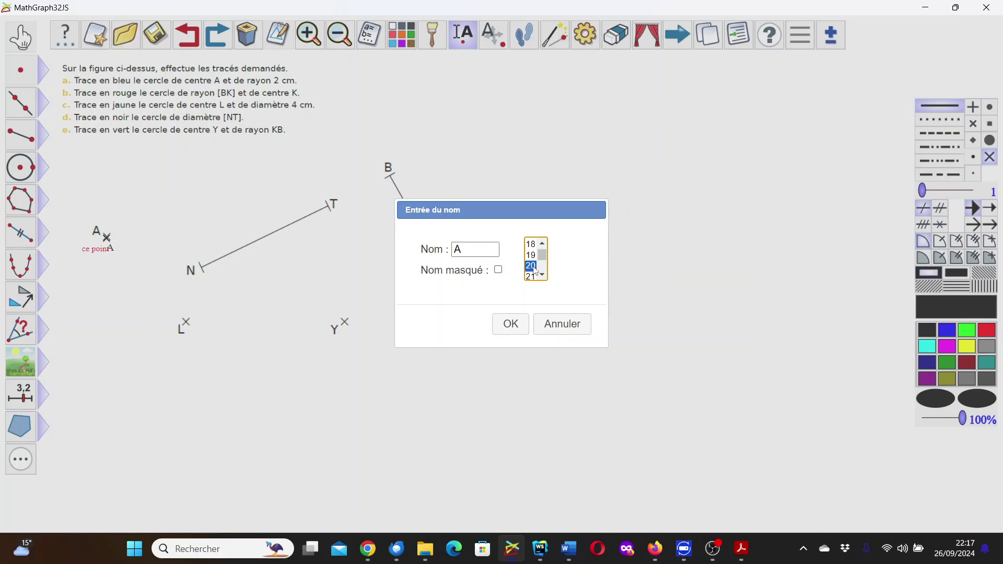
{"action": "left_click", "coordinate": [511, 323]}
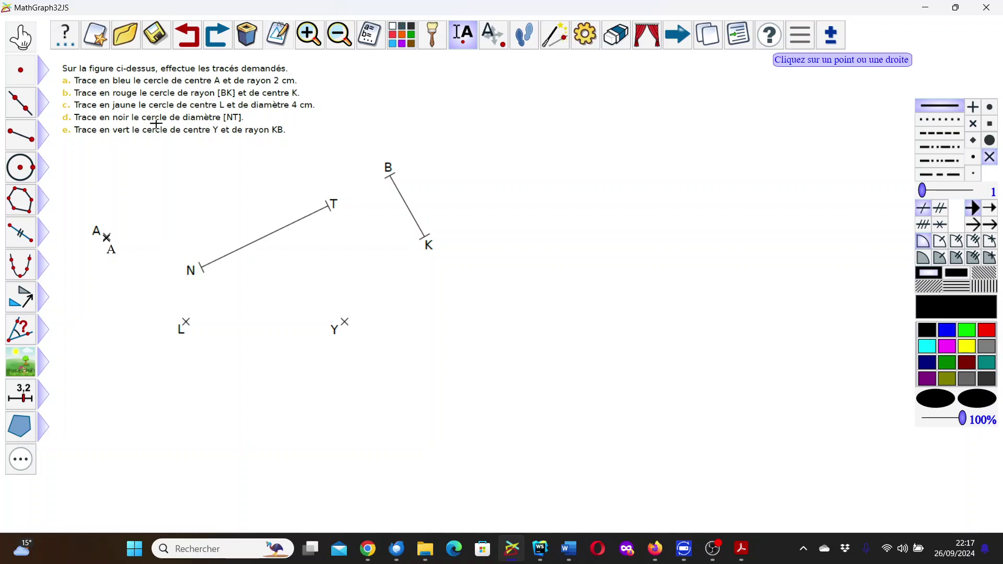
- Create a free point named L on the image's L mark
{"action": "left_click", "coordinate": [20, 70]}
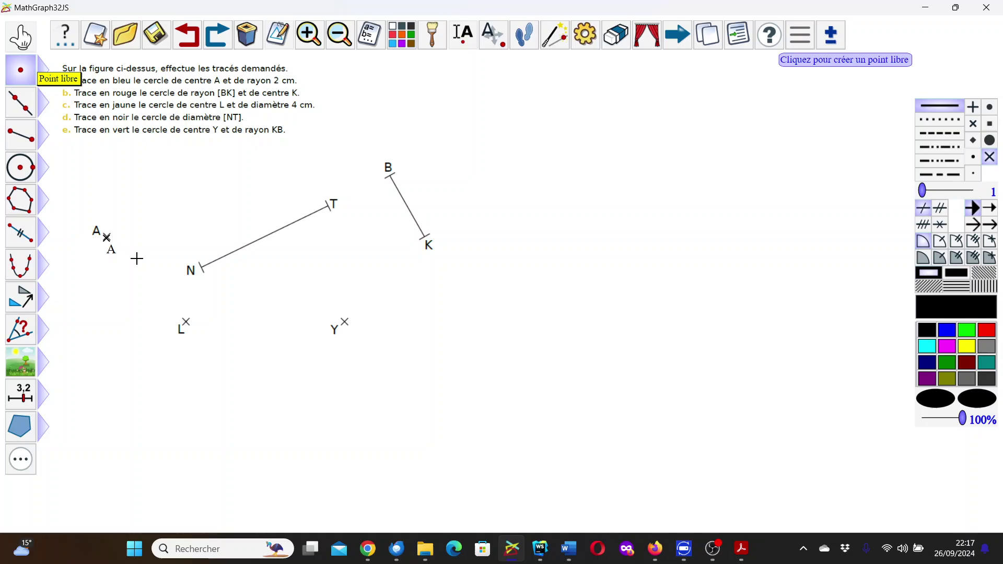
{"action": "left_click", "coordinate": [184, 322]}
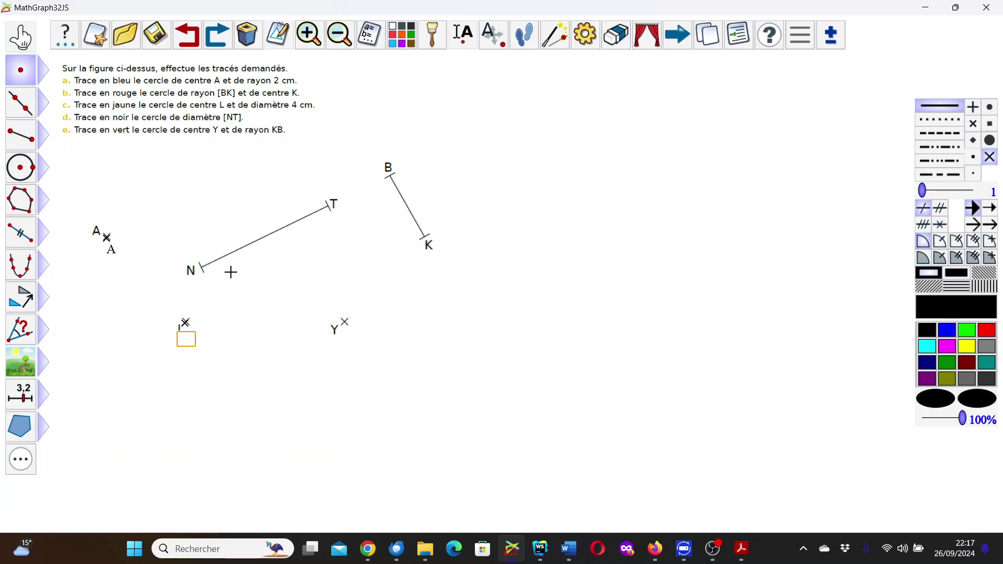
{"action": "type", "text": "L"}
{"action": "key", "text": "Return"}
{"action": "left_click", "coordinate": [21, 38]}
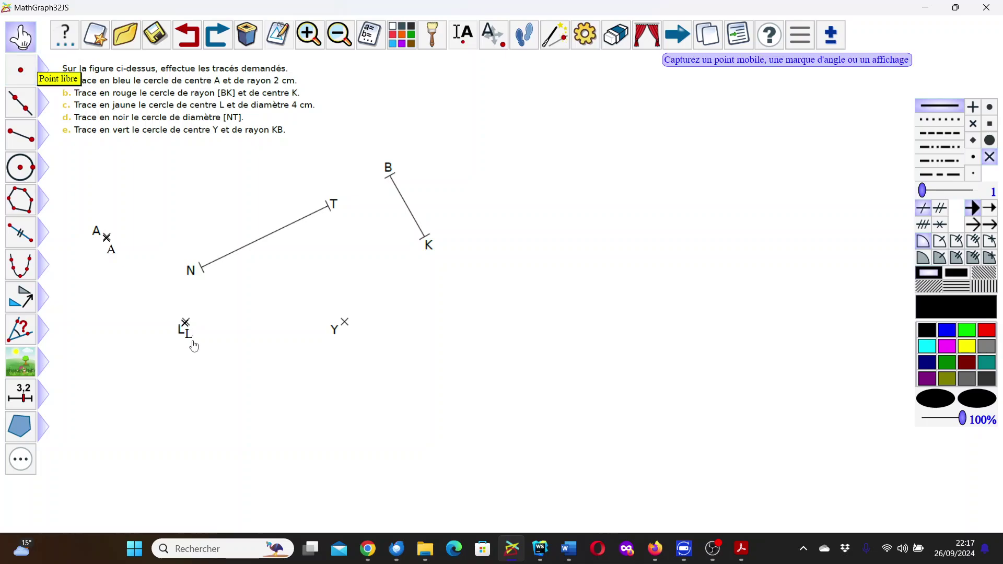
{"action": "left_click_drag", "start_coordinate": [187, 332], "coordinate": [190, 333]}
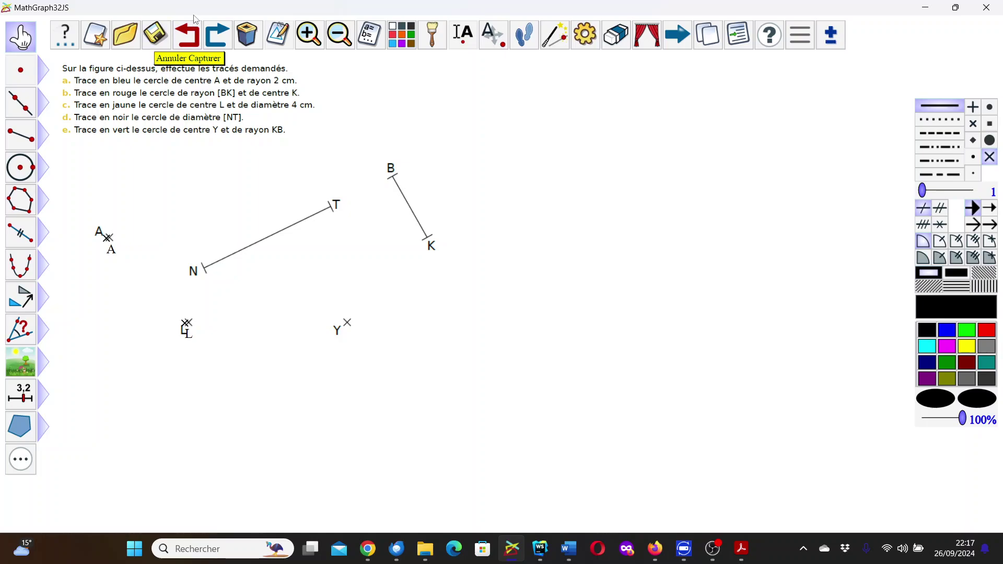
{"action": "left_click", "coordinate": [183, 26]}
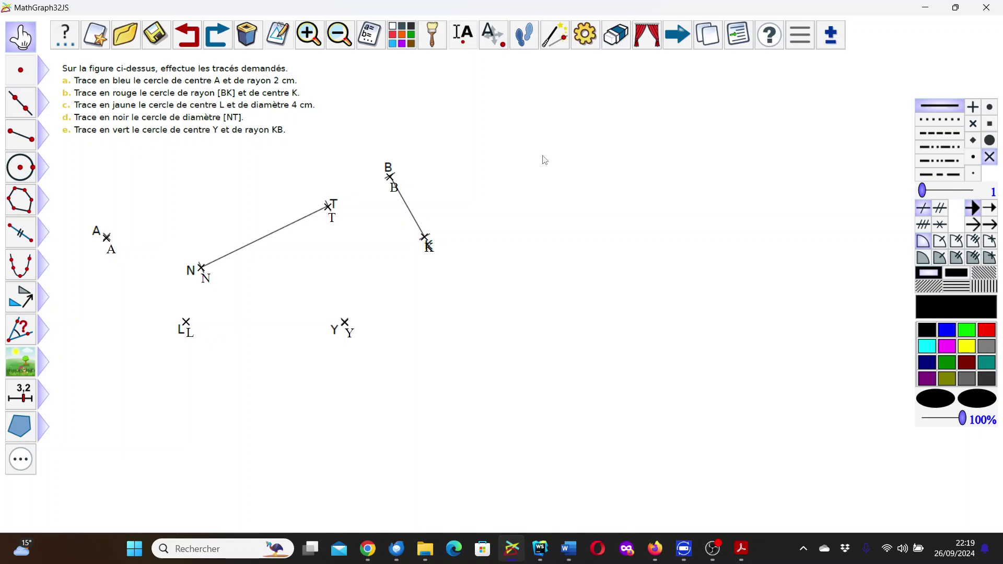
- Move the names of points A, L, N, T, Y, K and B onto the matching letters of the figure image
{"action": "left_click", "coordinate": [493, 41]}
{"action": "left_click_drag", "start_coordinate": [112, 256], "coordinate": [96, 237]}
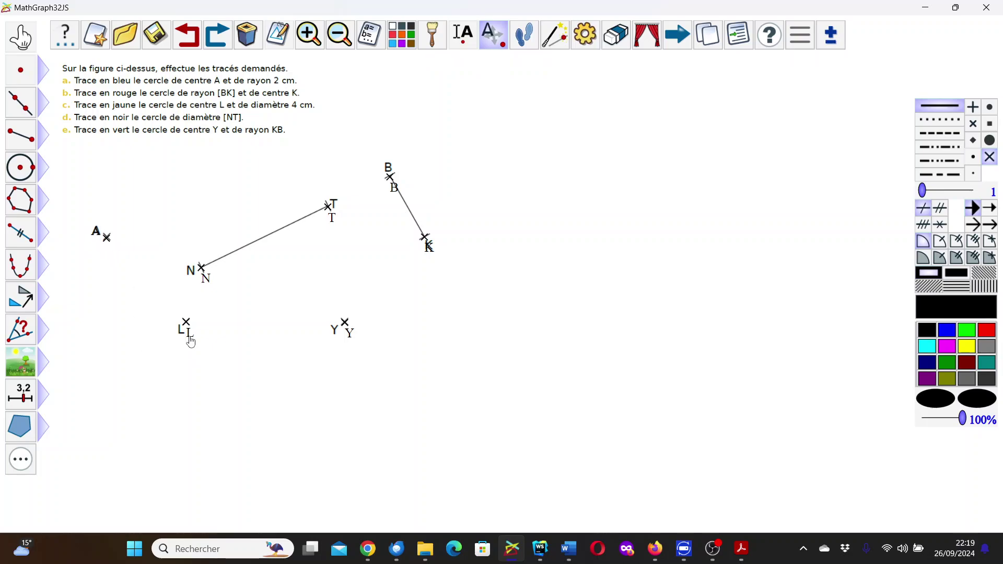
{"action": "left_click_drag", "start_coordinate": [189, 335], "coordinate": [182, 337]}
{"action": "left_click_drag", "start_coordinate": [207, 280], "coordinate": [192, 277]}
{"action": "left_click_drag", "start_coordinate": [331, 216], "coordinate": [337, 208]}
{"action": "left_click_drag", "start_coordinate": [348, 335], "coordinate": [334, 337]}
{"action": "left_click_drag", "start_coordinate": [435, 257], "coordinate": [436, 254]}
{"action": "left_click_drag", "start_coordinate": [394, 185], "coordinate": [388, 165]}
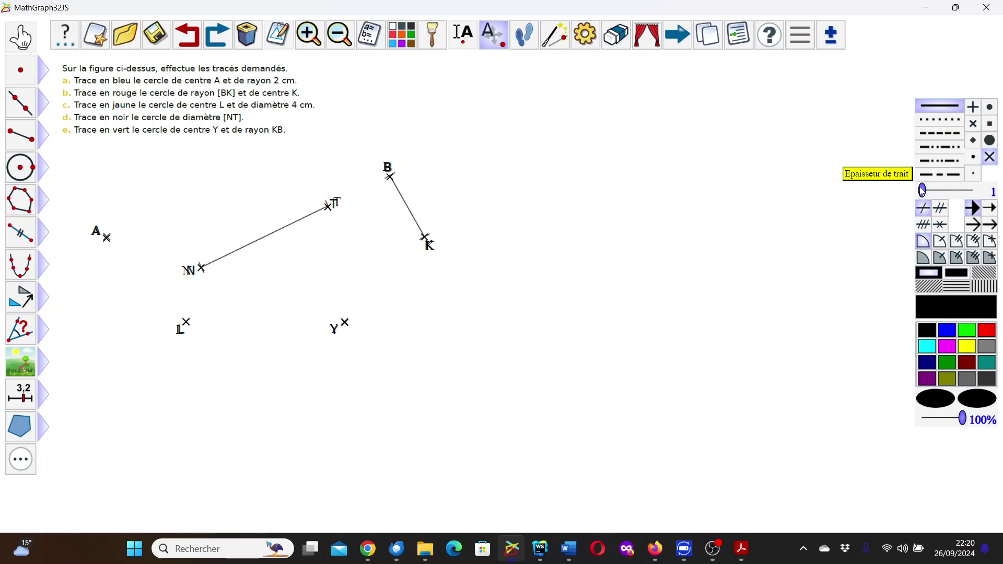
- Draw segments NT and BK with line thickness 2, and hide the figure image underneath
{"action": "left_click_drag", "start_coordinate": [922, 191], "coordinate": [930, 193]}
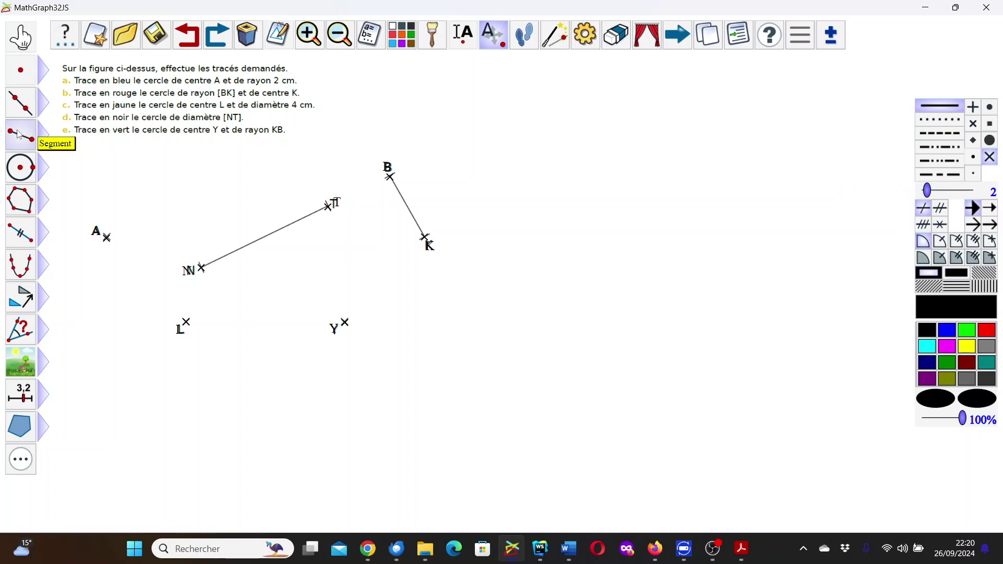
{"action": "left_click", "coordinate": [18, 135]}
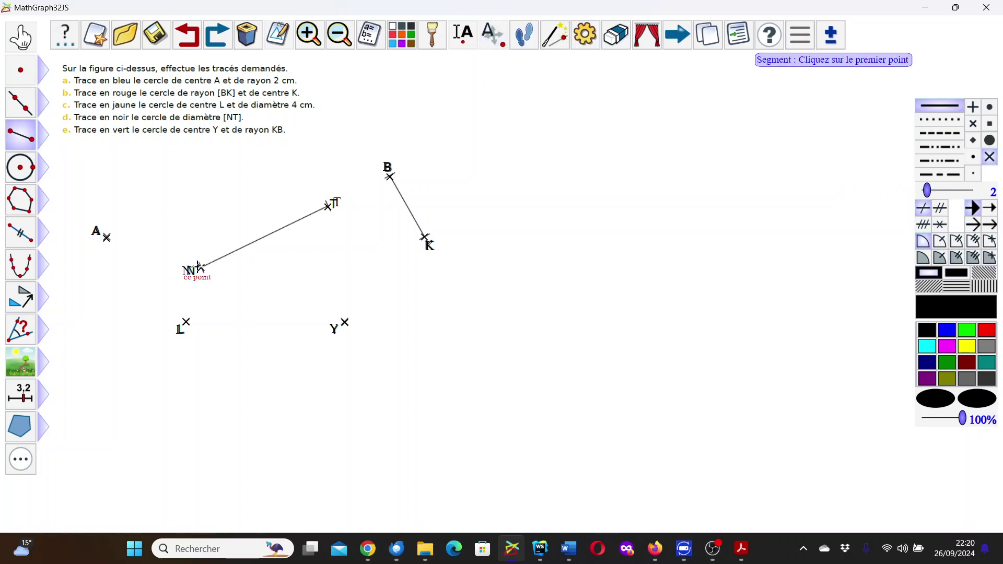
{"action": "left_click", "coordinate": [201, 267]}
{"action": "left_click", "coordinate": [328, 206]}
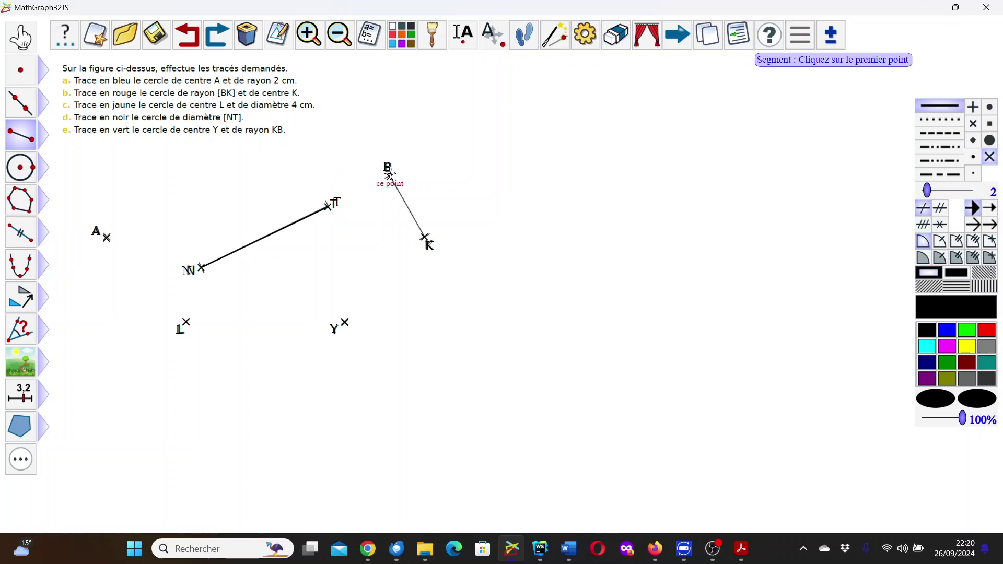
{"action": "left_click", "coordinate": [389, 177]}
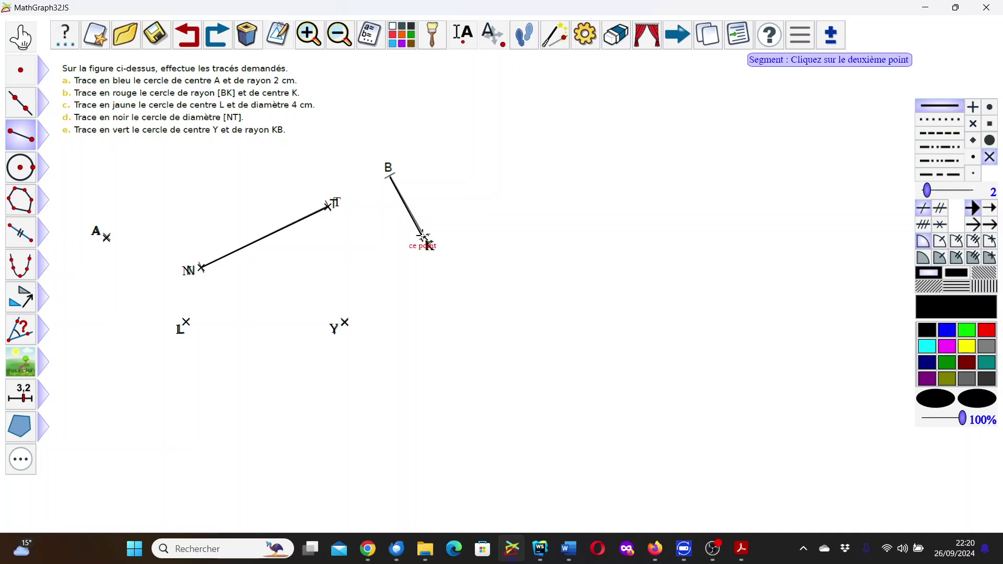
{"action": "left_click", "coordinate": [425, 237]}
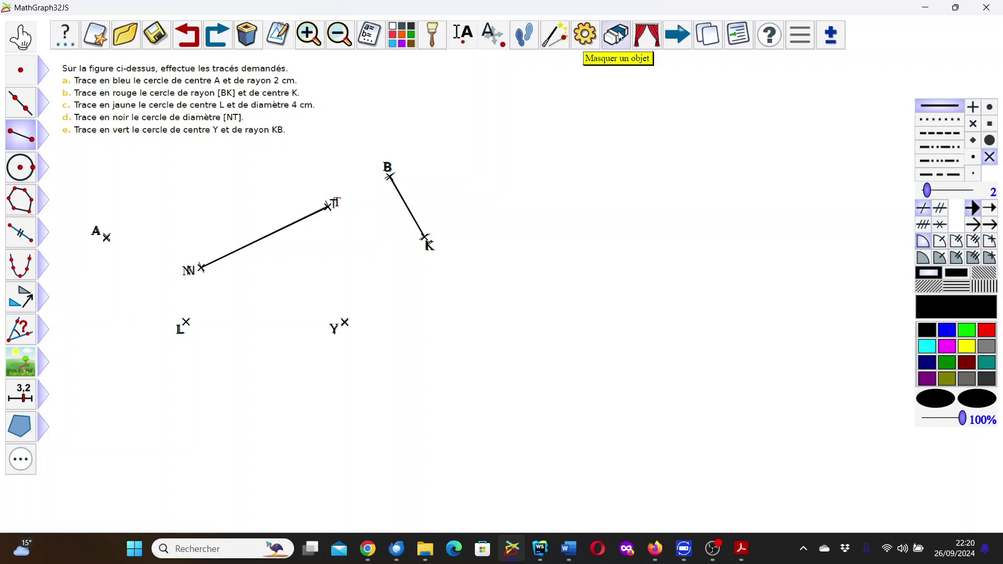
{"action": "left_click", "coordinate": [619, 35]}
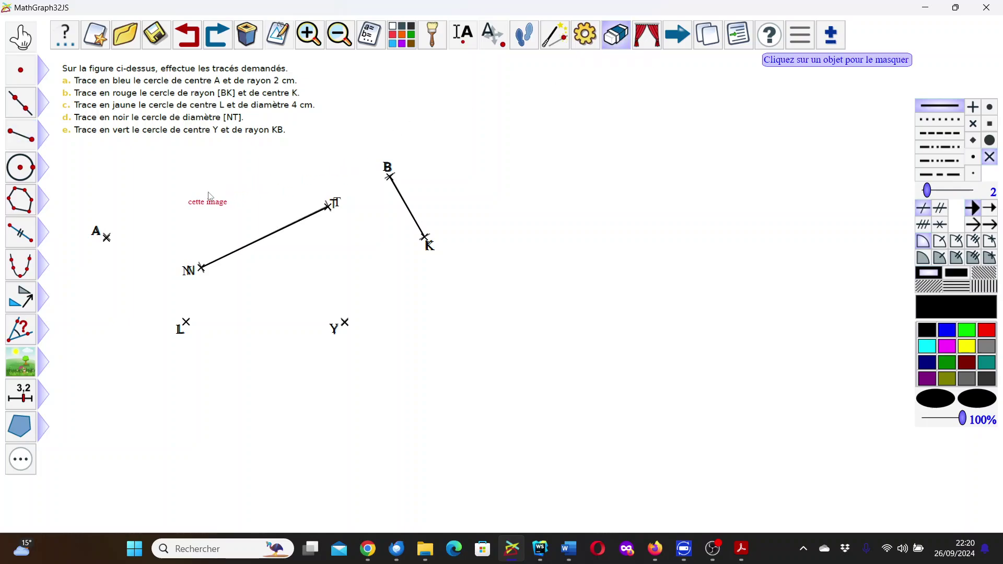
{"action": "left_click", "coordinate": [212, 198]}
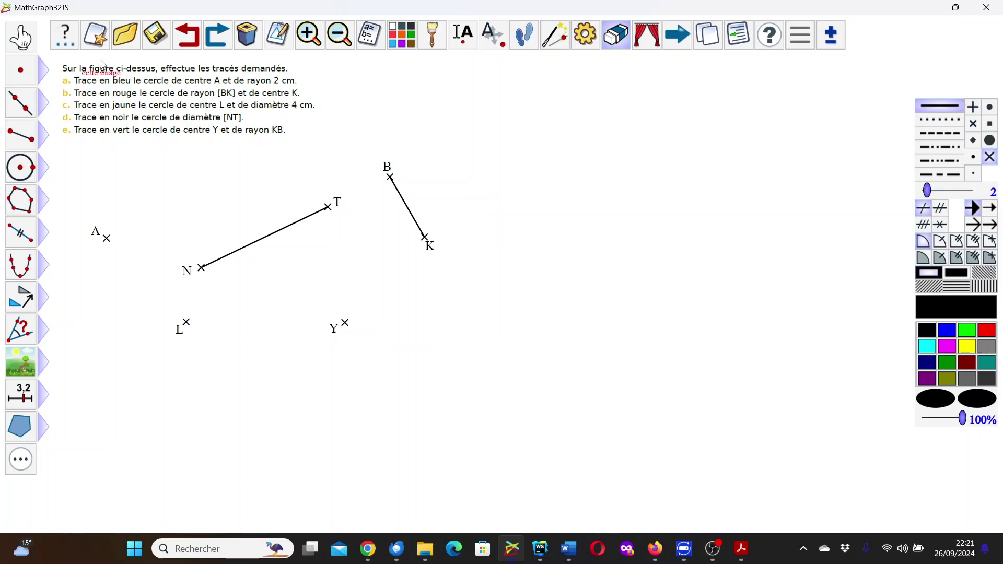
- Pin the free points A, L, N, T, Y, K and B in place
{"action": "left_click", "coordinate": [44, 76]}
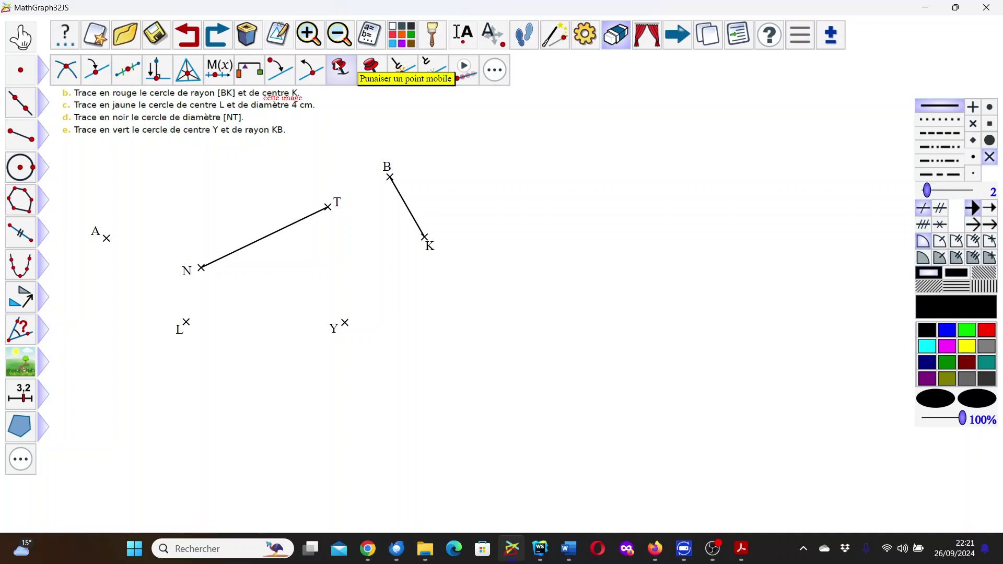
{"action": "left_click", "coordinate": [371, 68]}
{"action": "left_click", "coordinate": [106, 238]}
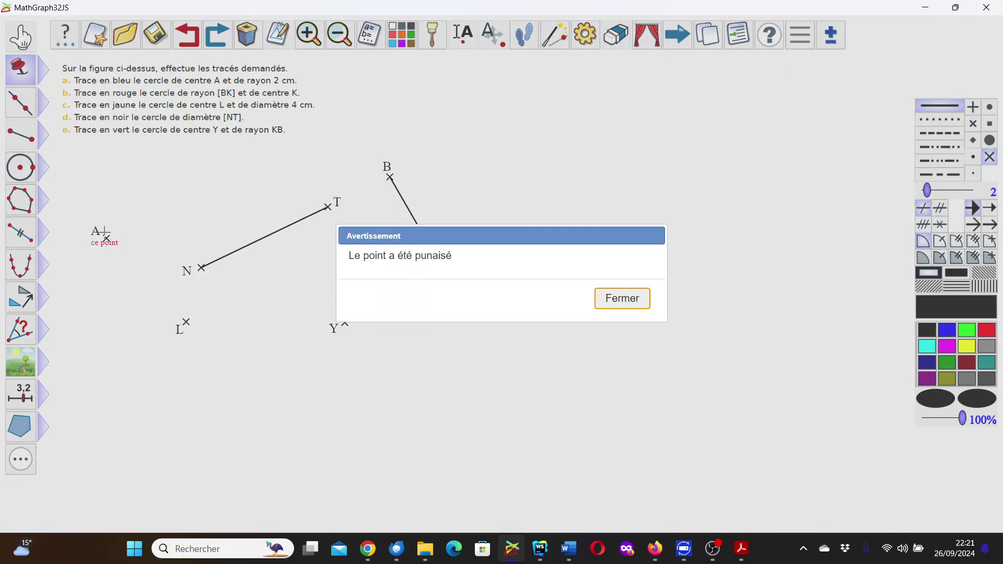
{"action": "key", "text": "Return"}
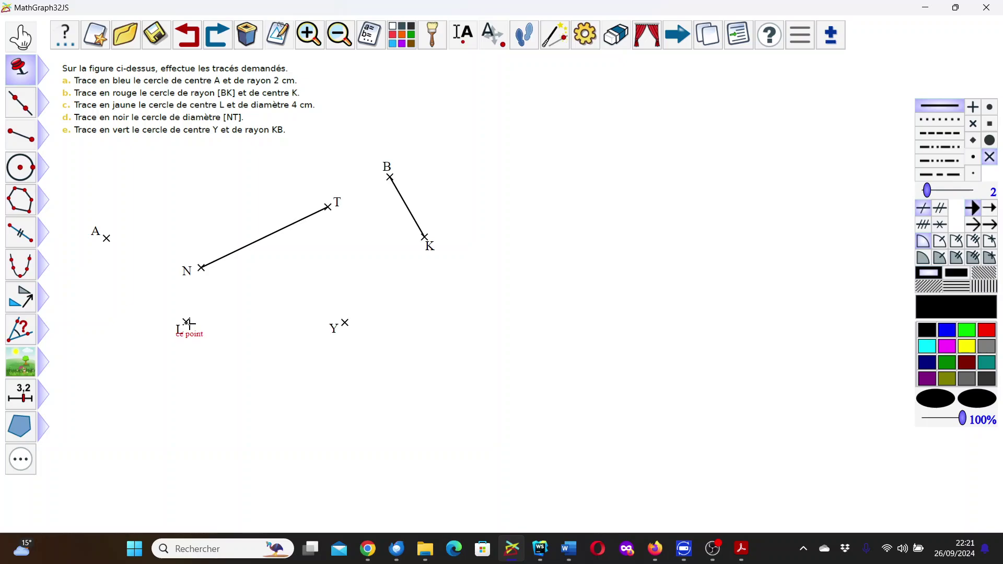
{"action": "left_click", "coordinate": [185, 321]}
{"action": "key", "text": "Return"}
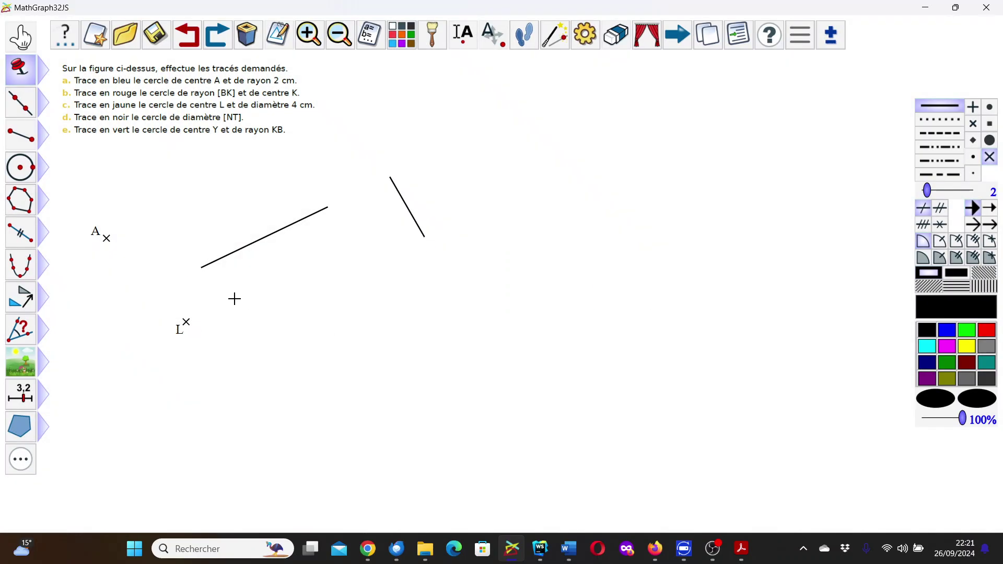
{"action": "left_click", "coordinate": [202, 268]}
{"action": "key", "text": "Return"}
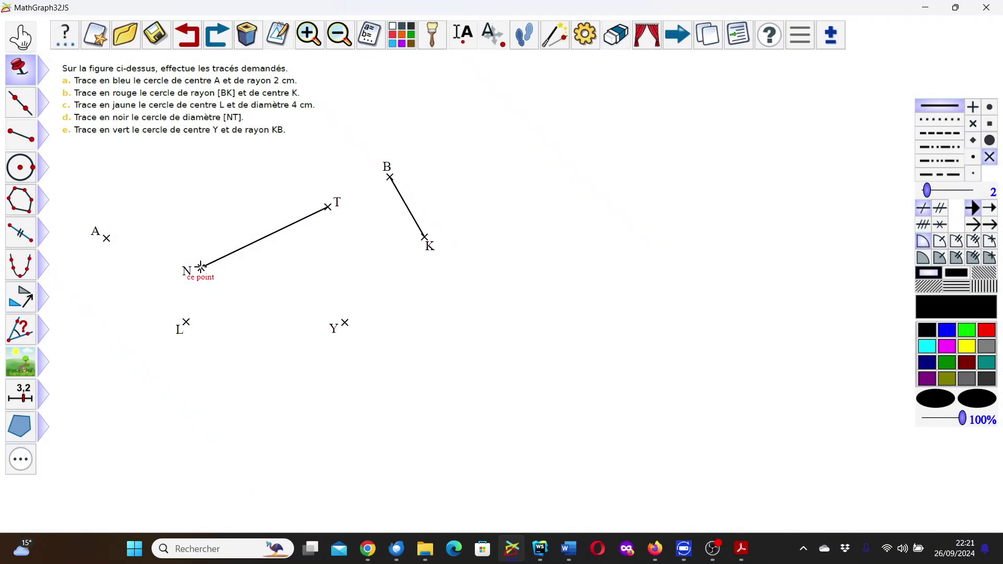
{"action": "left_click", "coordinate": [328, 207]}
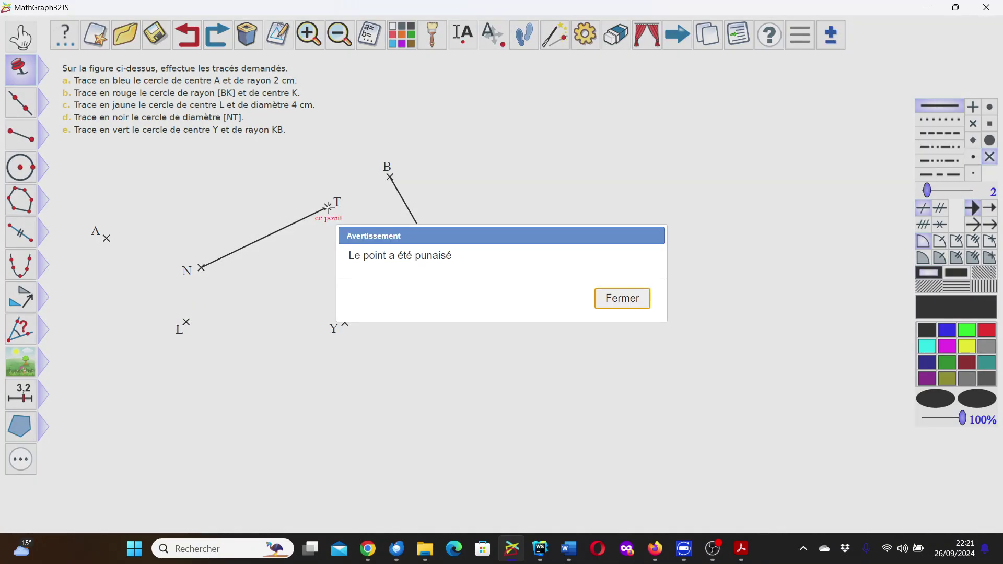
{"action": "key", "text": "Return"}
{"action": "left_click", "coordinate": [344, 323]}
{"action": "key", "text": "Return"}
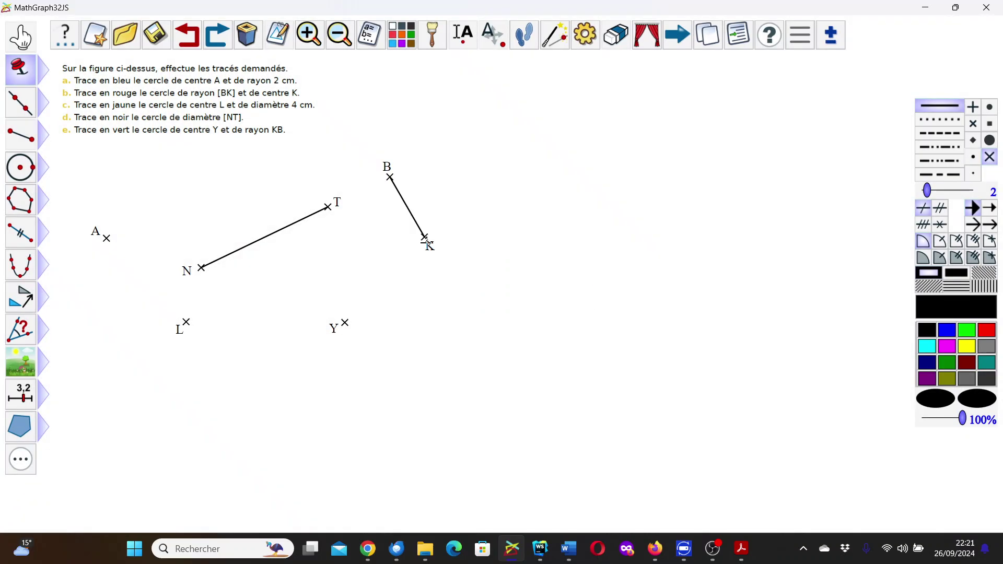
{"action": "left_click", "coordinate": [422, 235]}
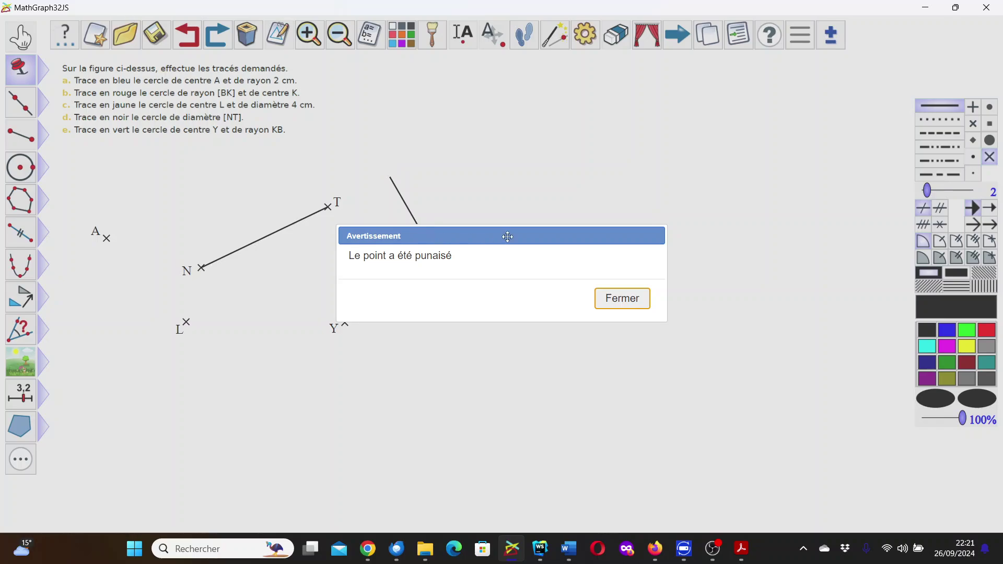
{"action": "key", "text": "Return"}
{"action": "left_click", "coordinate": [389, 176]}
{"action": "key", "text": "Return"}
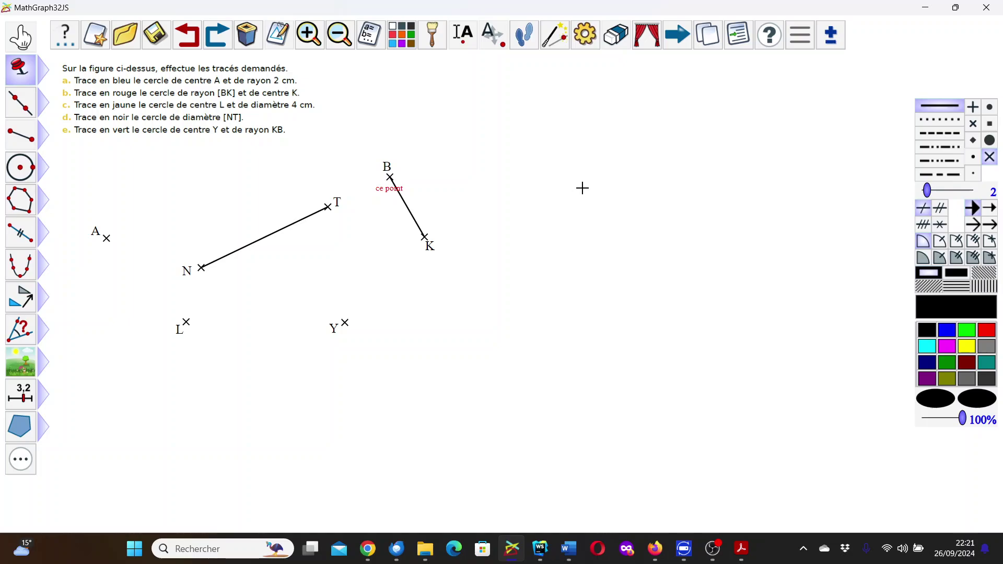
- Create a point named W on segment NT at relative abscissa 1/4, with N as abscissa 0 and T as abscissa 1
{"action": "left_click", "coordinate": [50, 74]}
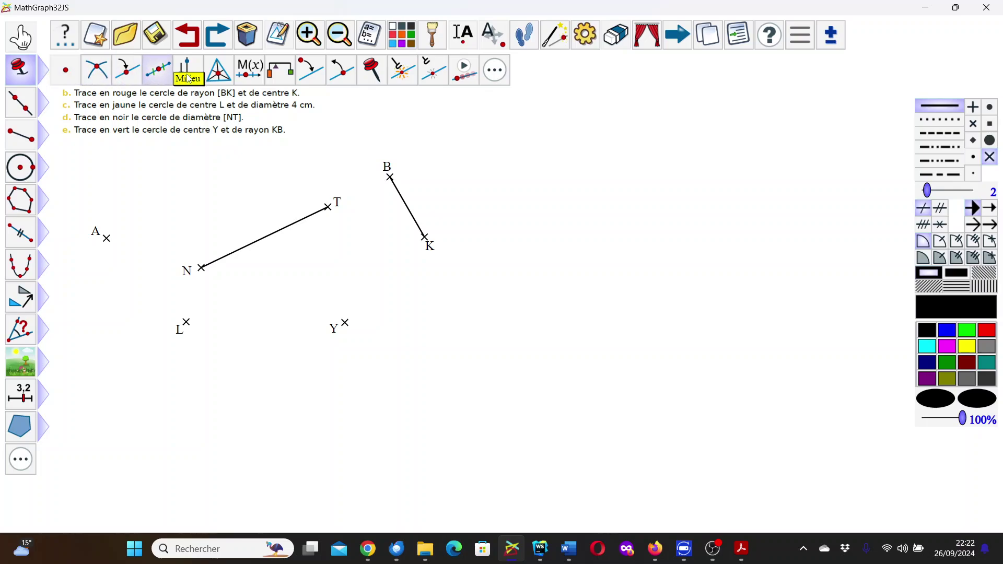
{"action": "left_click", "coordinate": [250, 73]}
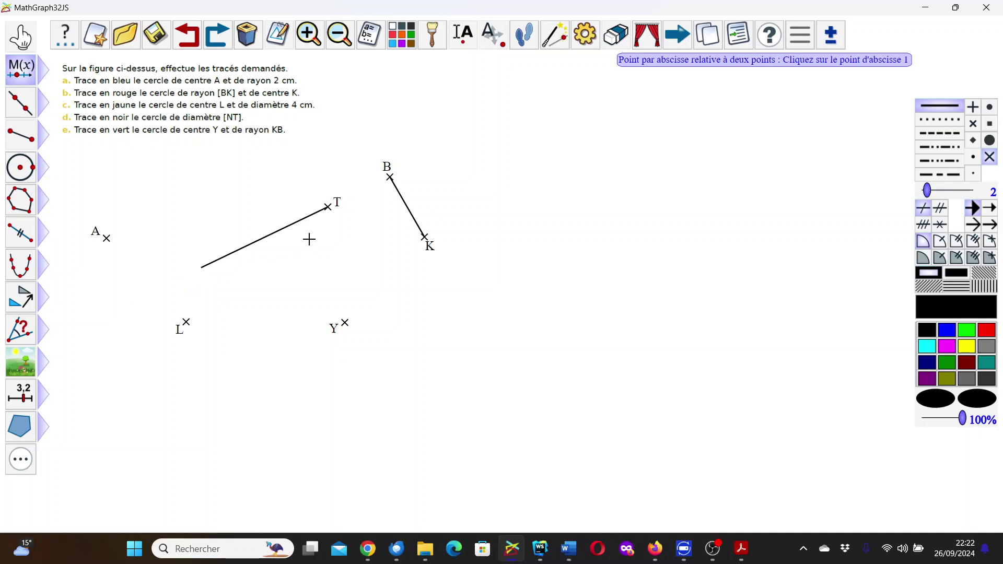
{"action": "left_click", "coordinate": [327, 207]}
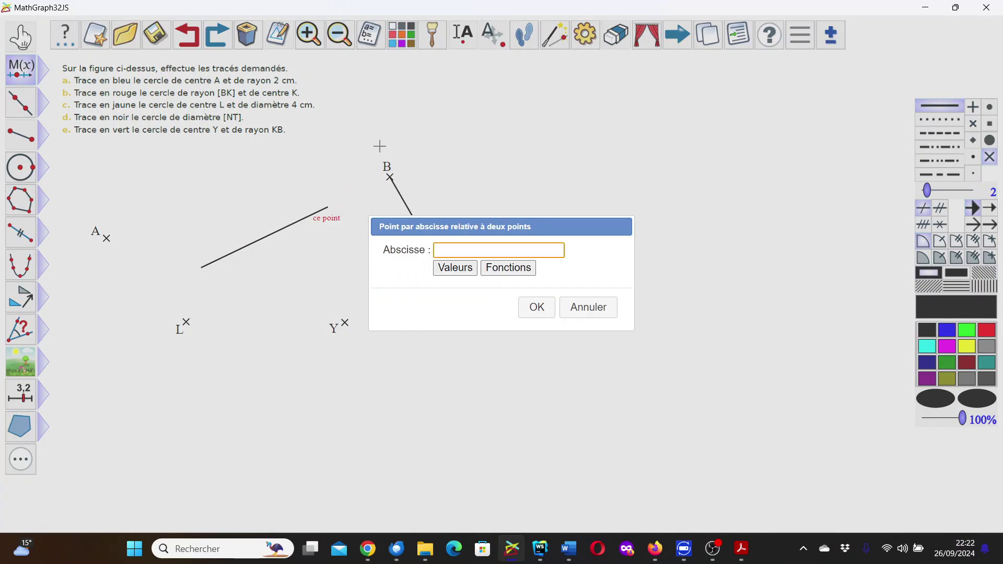
{"action": "type", "text": "1/4"}
{"action": "left_click", "coordinate": [538, 308]}
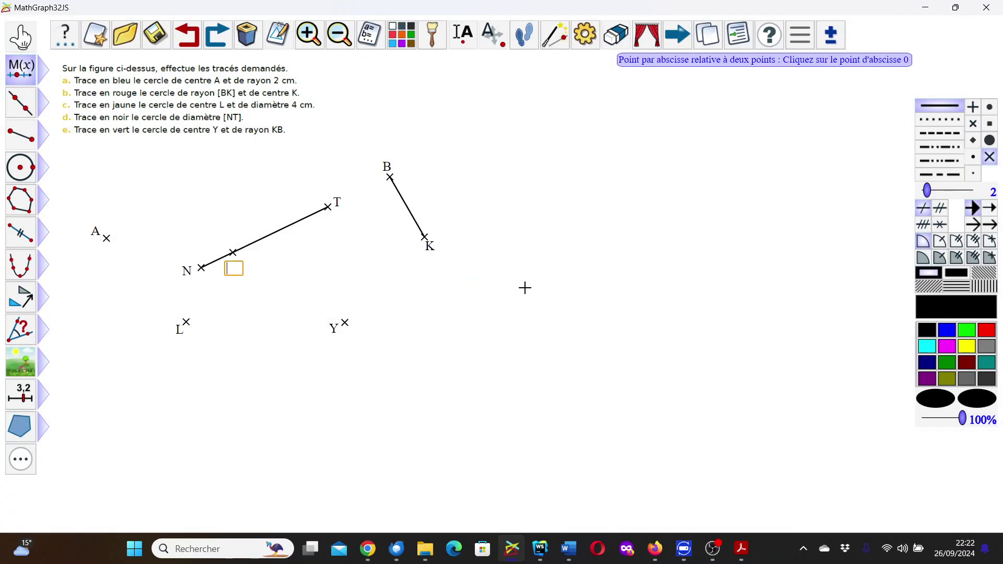
{"action": "type", "text": "W"}
{"action": "key", "text": "Return"}
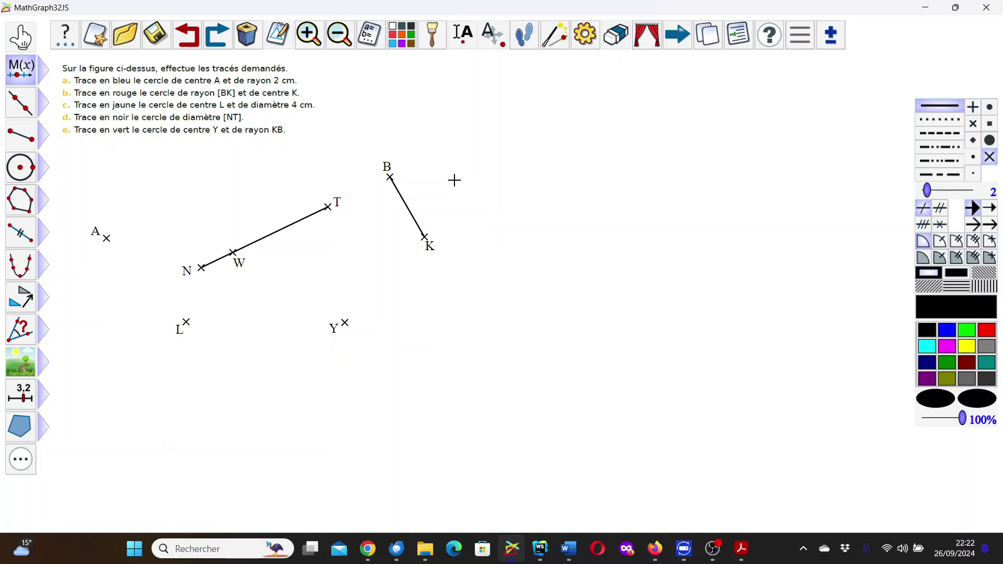
- Define length NW as the figure's unit length, and hide point W
{"action": "left_click", "coordinate": [21, 461]}
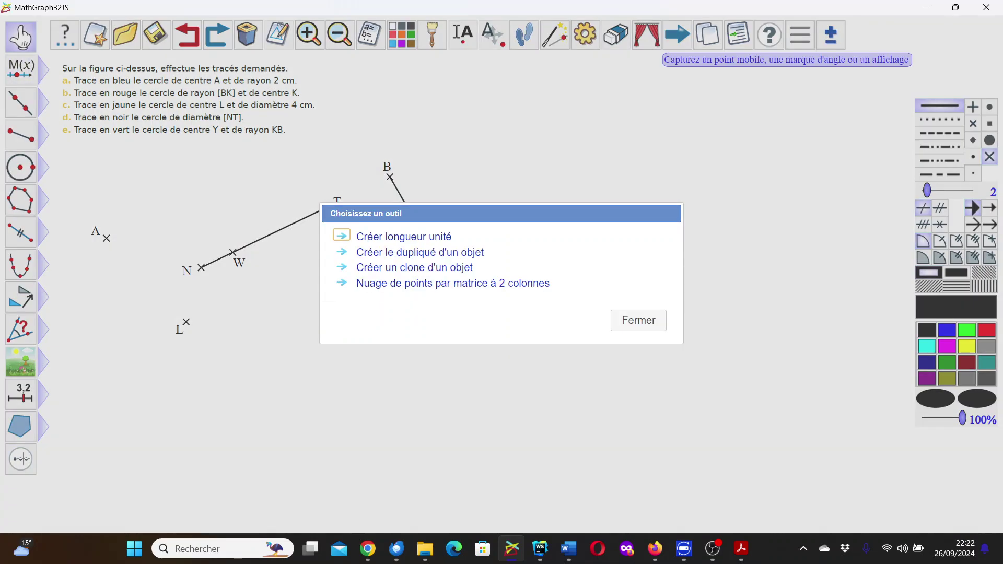
{"action": "left_click", "coordinate": [415, 241]}
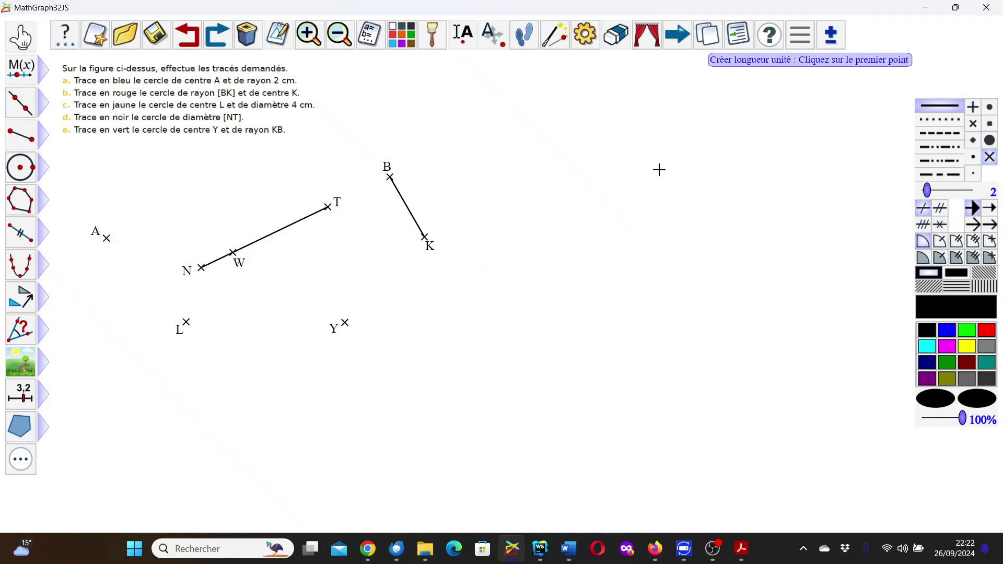
{"action": "left_click", "coordinate": [201, 268]}
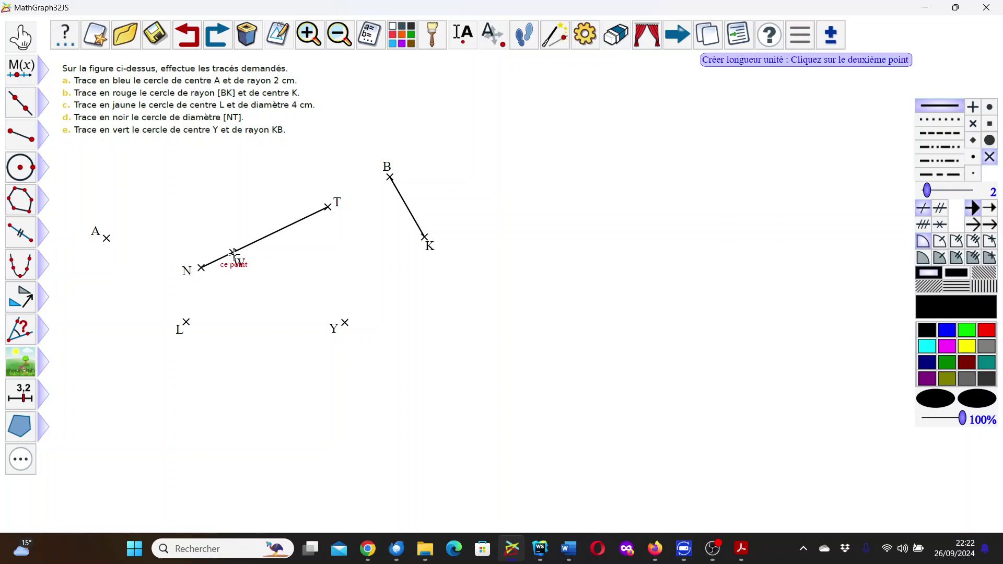
{"action": "left_click", "coordinate": [234, 253]}
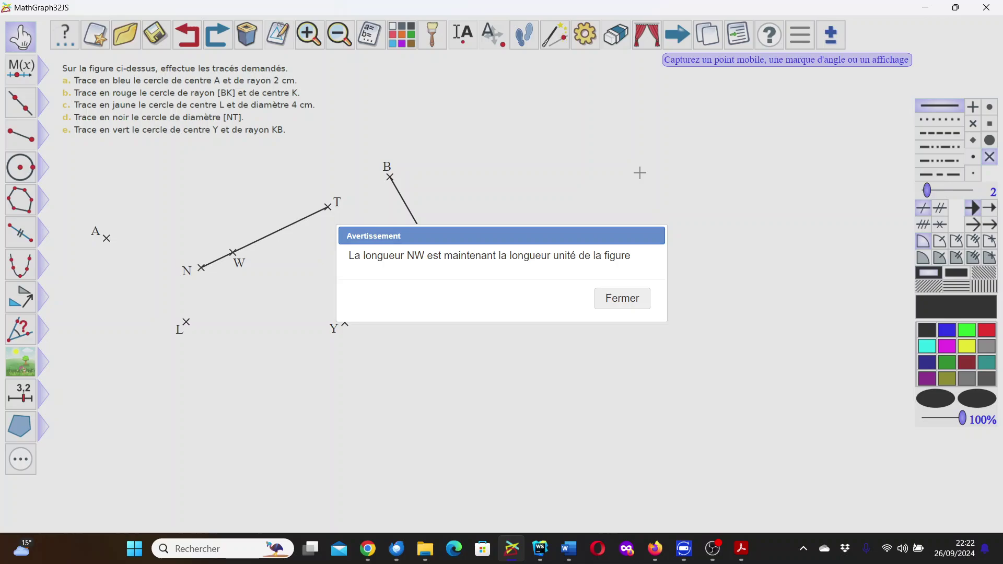
{"action": "left_click", "coordinate": [630, 299]}
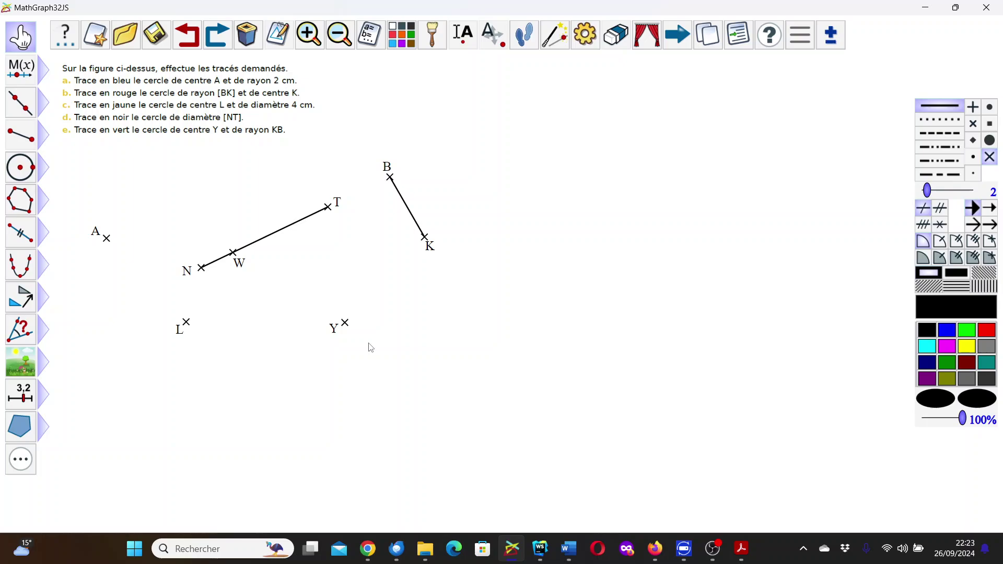
{"action": "left_click", "coordinate": [628, 37]}
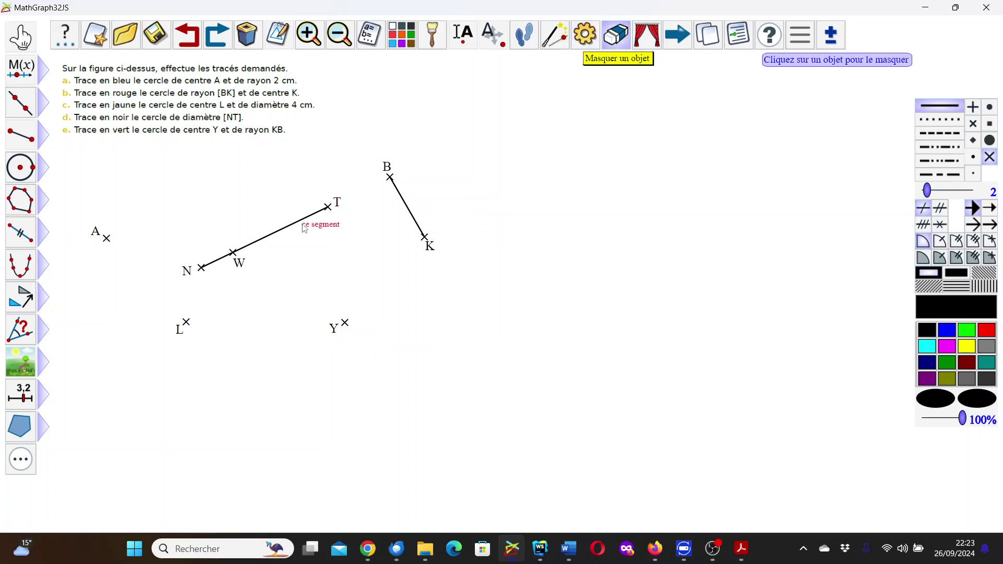
{"action": "left_click", "coordinate": [233, 259]}
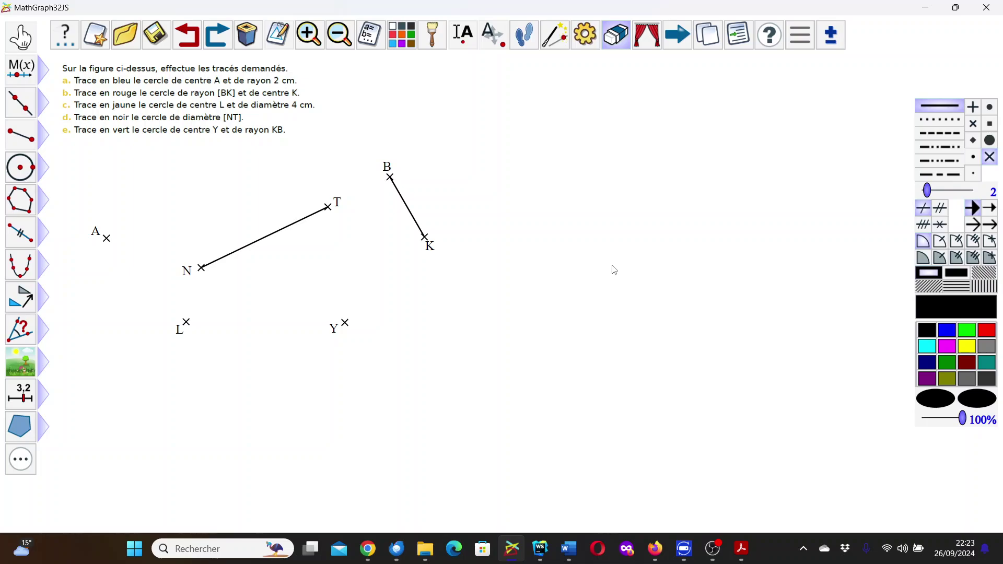
- Enable customised available tools in the options, and tick all horizontal bar tools and the Milieu point tool
{"action": "left_click", "coordinate": [798, 40]}
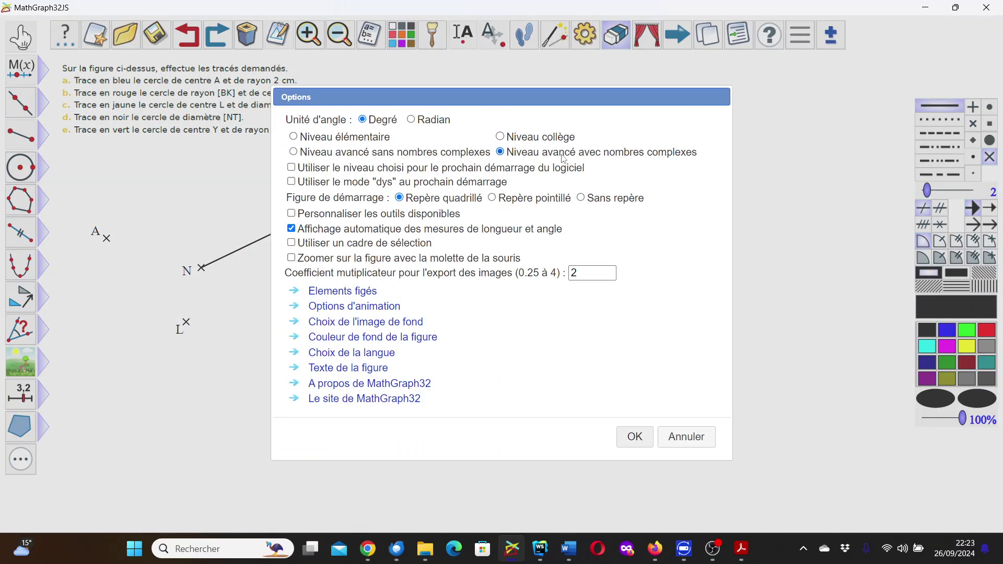
{"action": "left_click", "coordinate": [291, 214]}
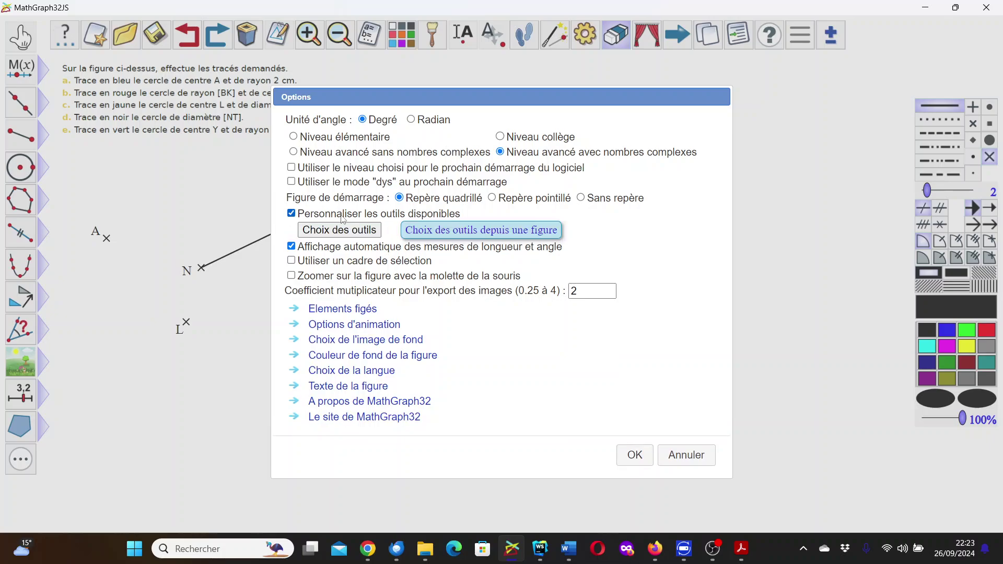
{"action": "left_click", "coordinate": [345, 236]}
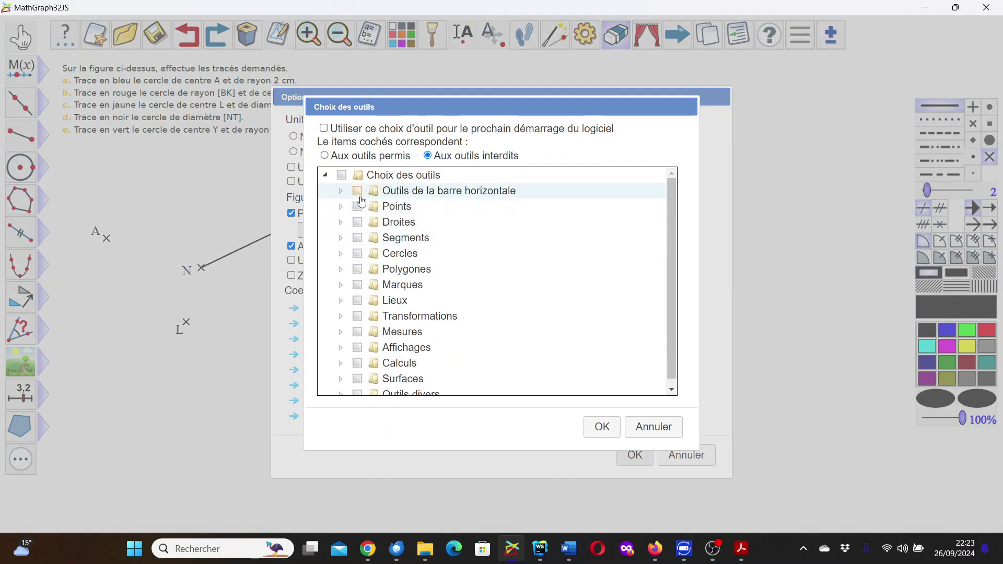
{"action": "left_click", "coordinate": [358, 191]}
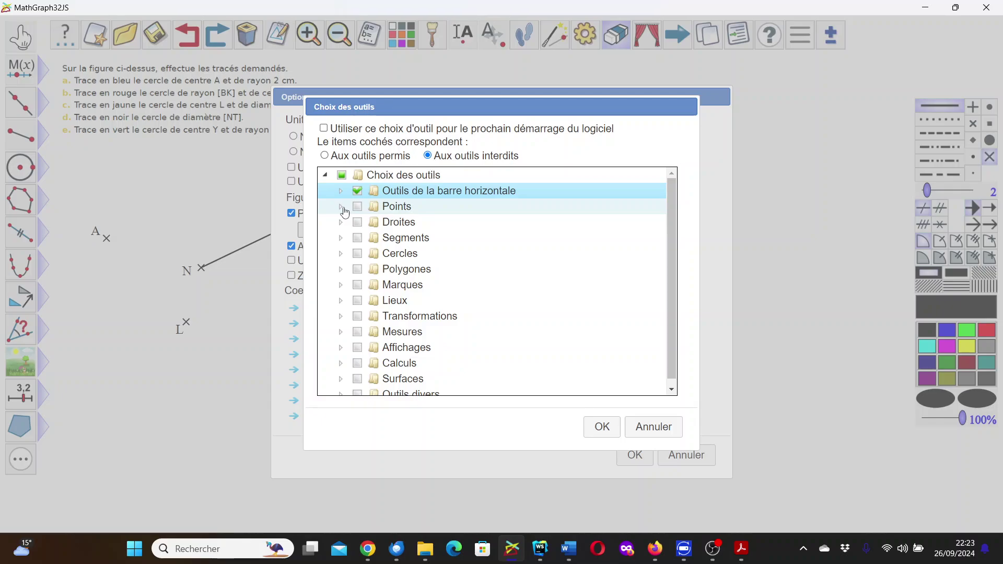
{"action": "left_click", "coordinate": [342, 207]}
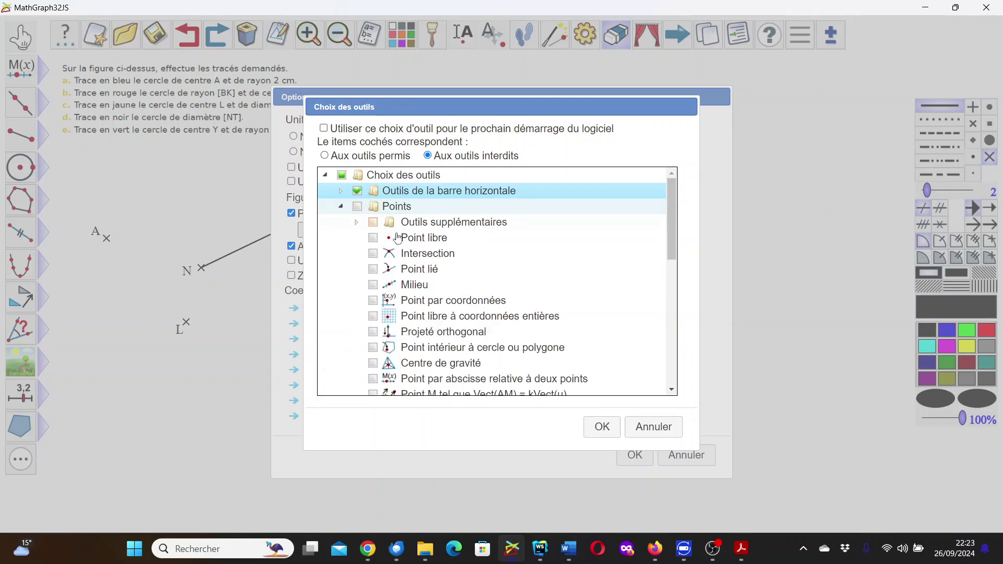
{"action": "left_click", "coordinate": [374, 287]}
- Tick the circle tools Cercle par centre et point, Cercle par centre et rayon, and Compas in the tool choice
{"action": "scroll", "coordinate": [324, 275], "scroll_direction": "down", "scroll_amount": 5}
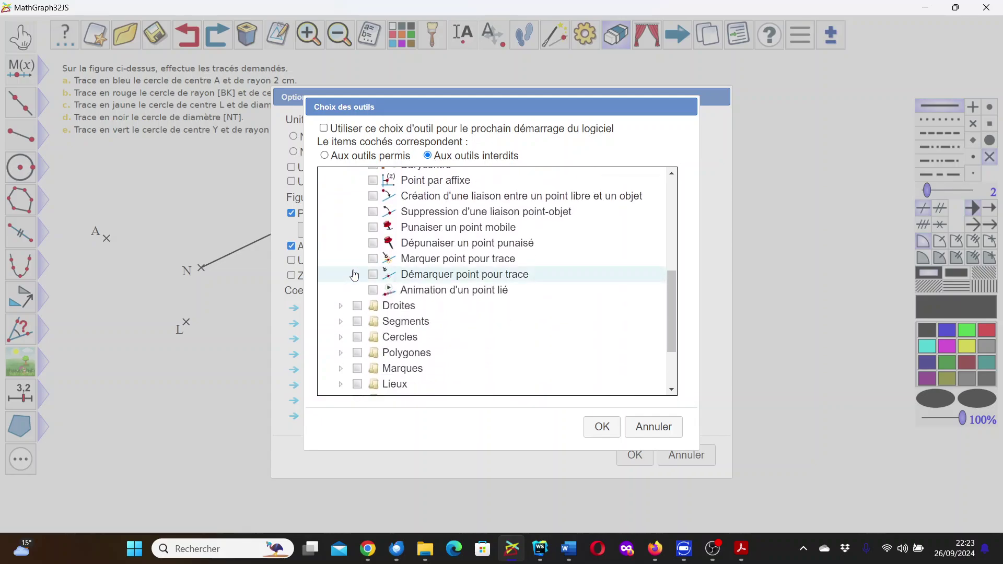
{"action": "left_click", "coordinate": [341, 337]}
{"action": "scroll", "coordinate": [454, 342], "scroll_direction": "down", "scroll_amount": 2}
{"action": "scroll", "coordinate": [454, 342], "scroll_direction": "down", "scroll_amount": 1}
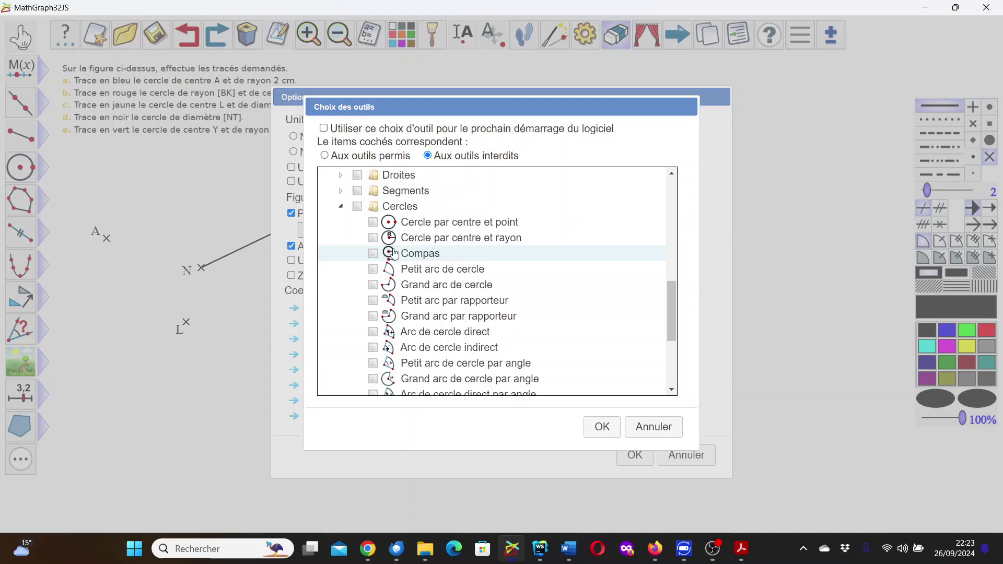
{"action": "left_click", "coordinate": [372, 222]}
{"action": "left_click", "coordinate": [374, 238]}
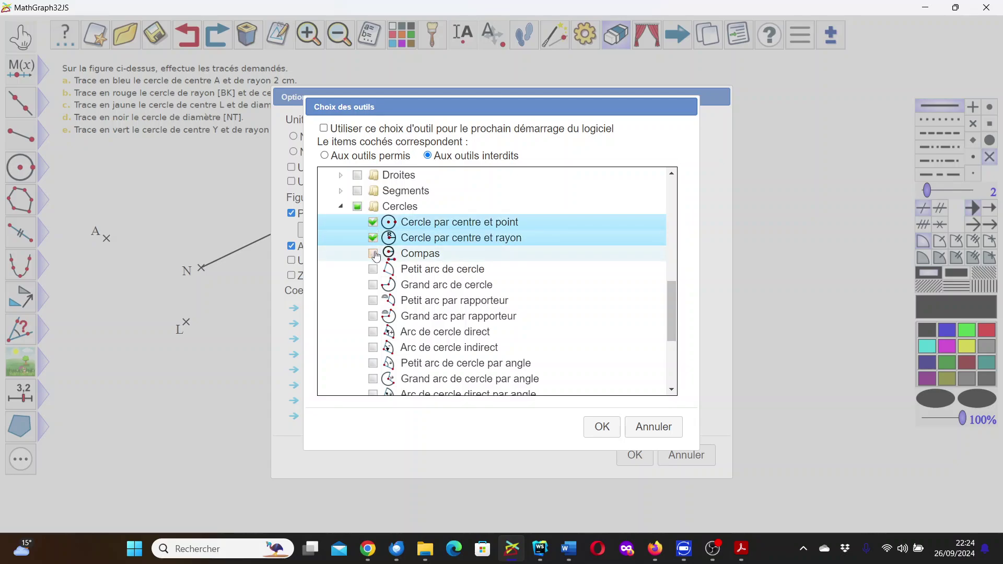
{"action": "left_click", "coordinate": [373, 254]}
- Make the ticked items the permitted tools (Aux outils permis) and apply the tool choice and options
{"action": "scroll", "coordinate": [512, 260], "scroll_direction": "up", "scroll_amount": 6}
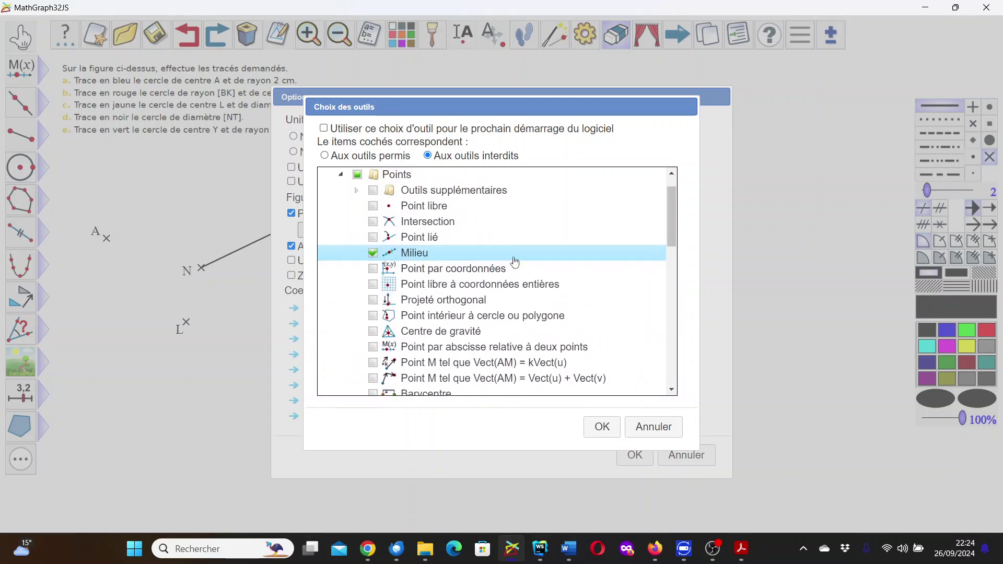
{"action": "left_click", "coordinate": [324, 157]}
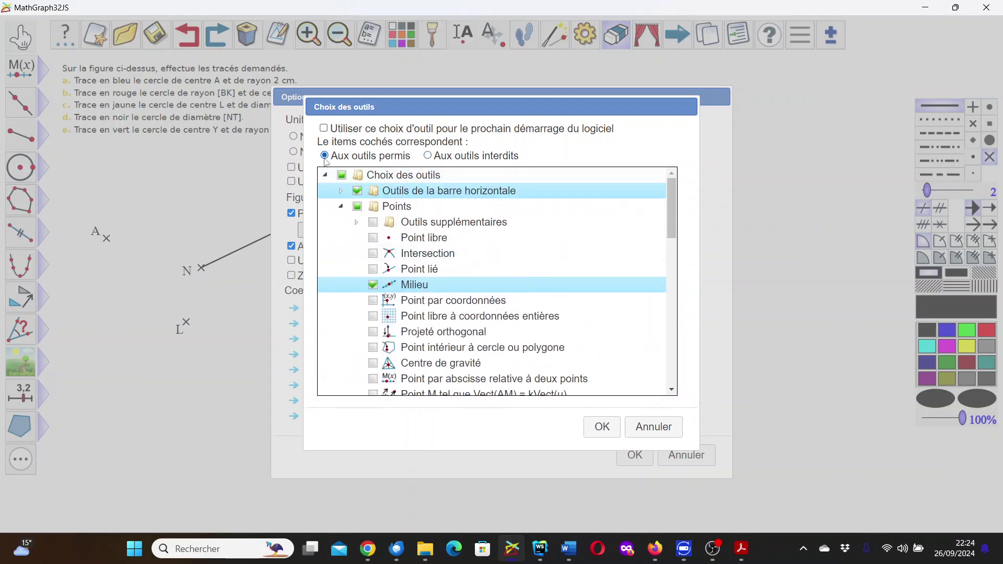
{"action": "left_click", "coordinate": [603, 428]}
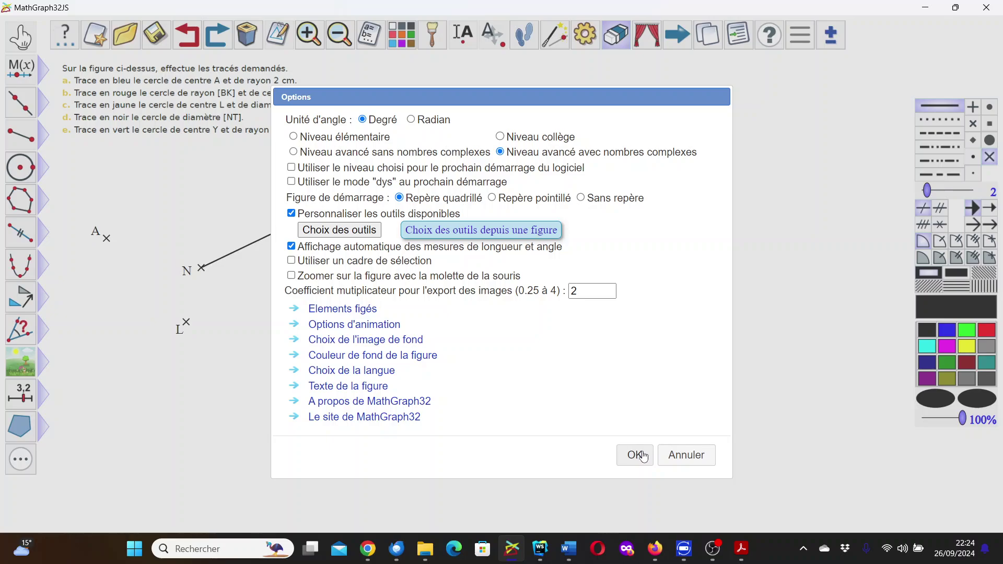
{"action": "left_click", "coordinate": [643, 457]}
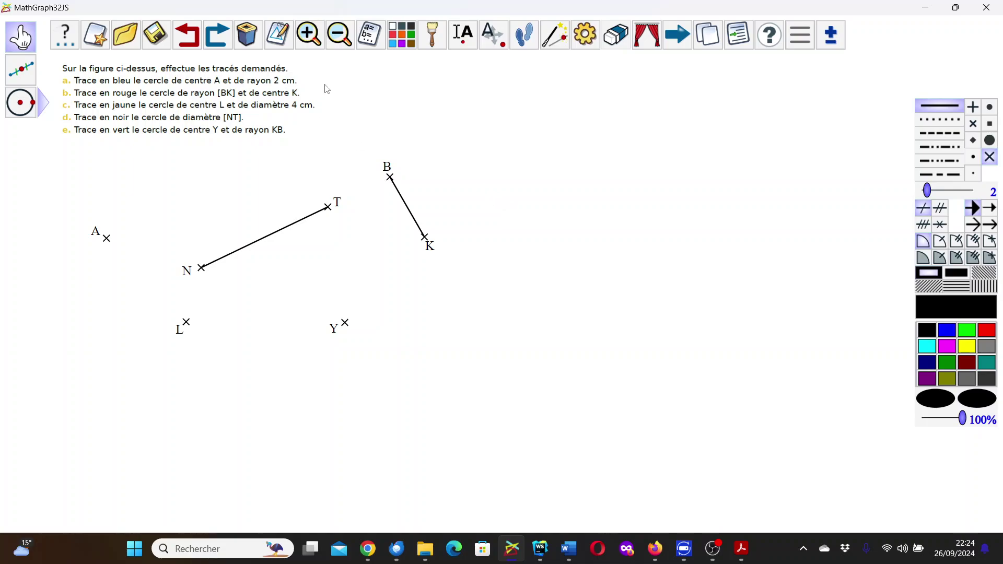
- Save the figure as FigureACompleter in the Tuto Image 2 folder
{"action": "left_click", "coordinate": [158, 38]}
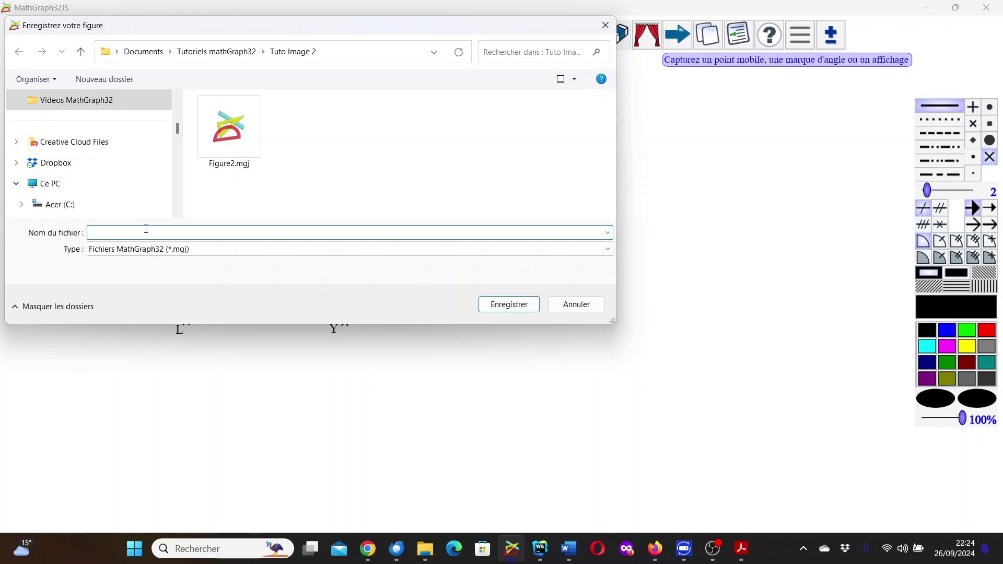
{"action": "type", "text": "Fir"}
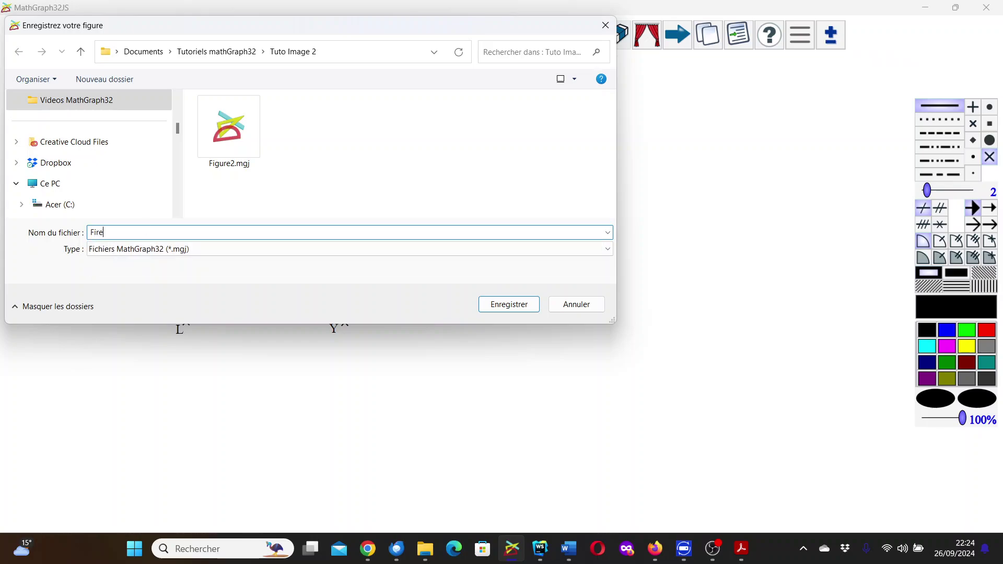
{"action": "type", "text": "e"}
{"action": "key", "text": "BackSpace"}
{"action": "key", "text": "BackSpace"}
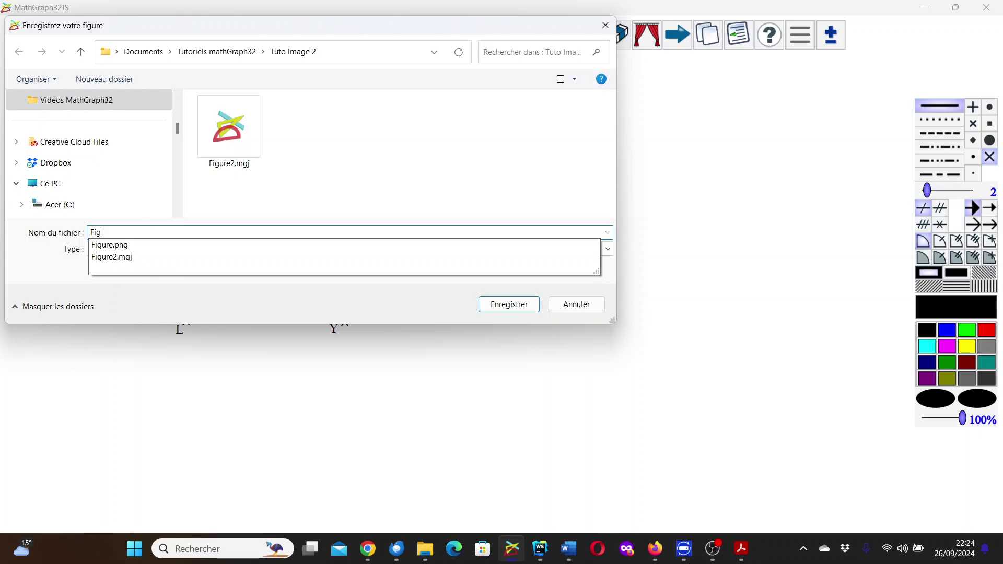
{"action": "type", "text": "gureACo"}
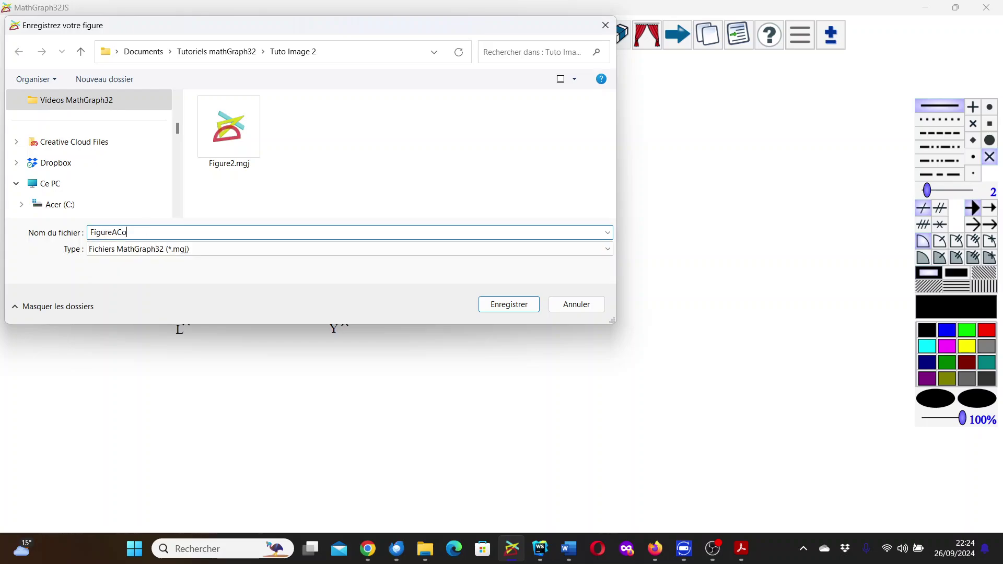
{"action": "type", "text": "mplte"}
{"action": "key", "text": "BackSpace"}
{"action": "key", "text": "Return"}
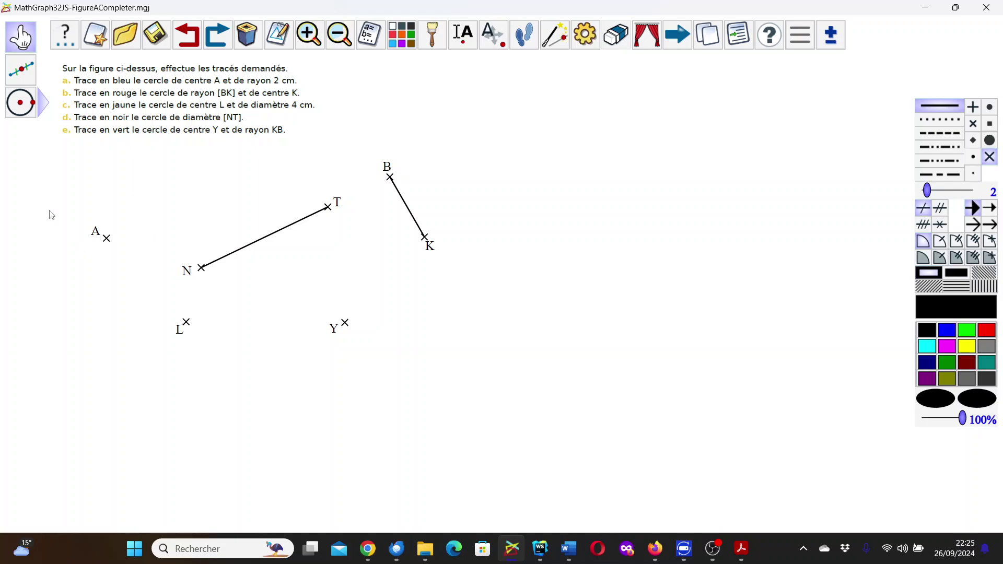
- Close and restart MathGraph32, and open the file FigureACompleter.mgj
{"action": "left_click", "coordinate": [986, 7]}
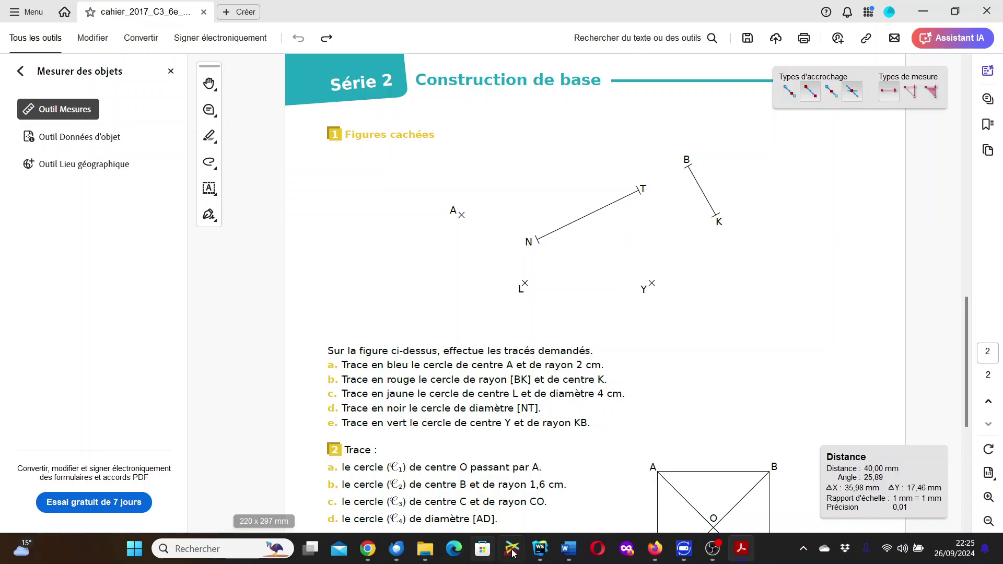
{"action": "left_click", "coordinate": [512, 549]}
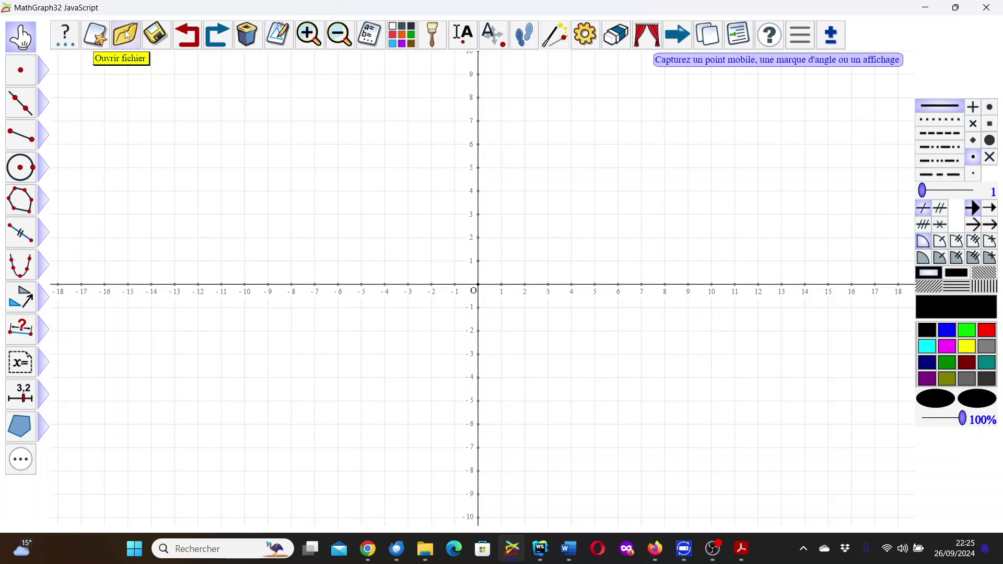
{"action": "left_click", "coordinate": [127, 35]}
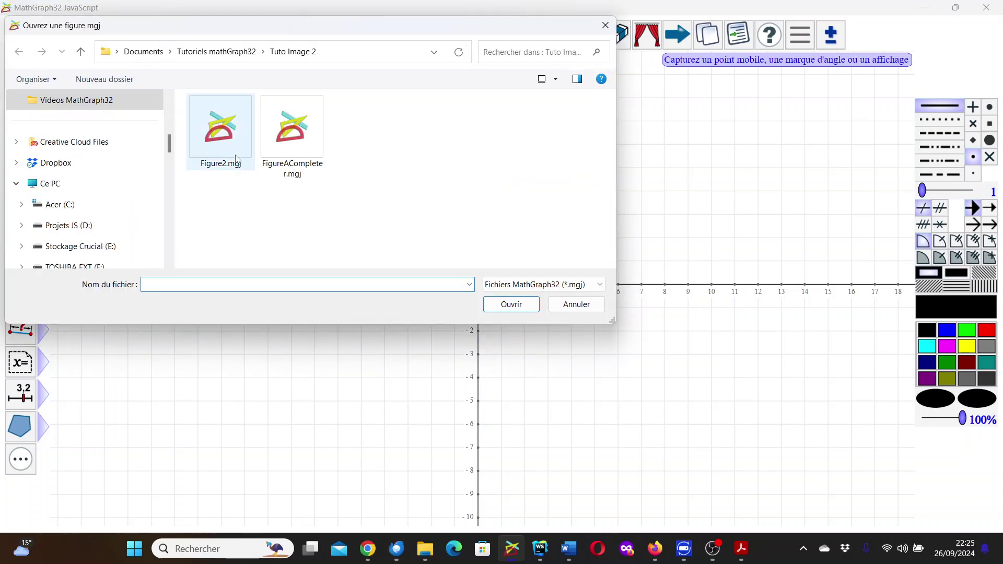
{"action": "left_click", "coordinate": [291, 131]}
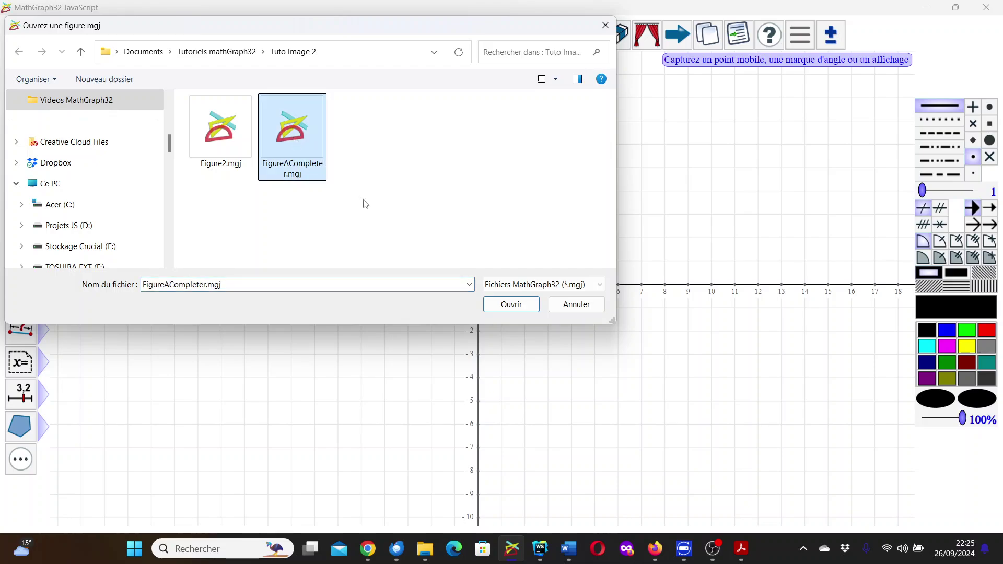
{"action": "left_click", "coordinate": [517, 306]}
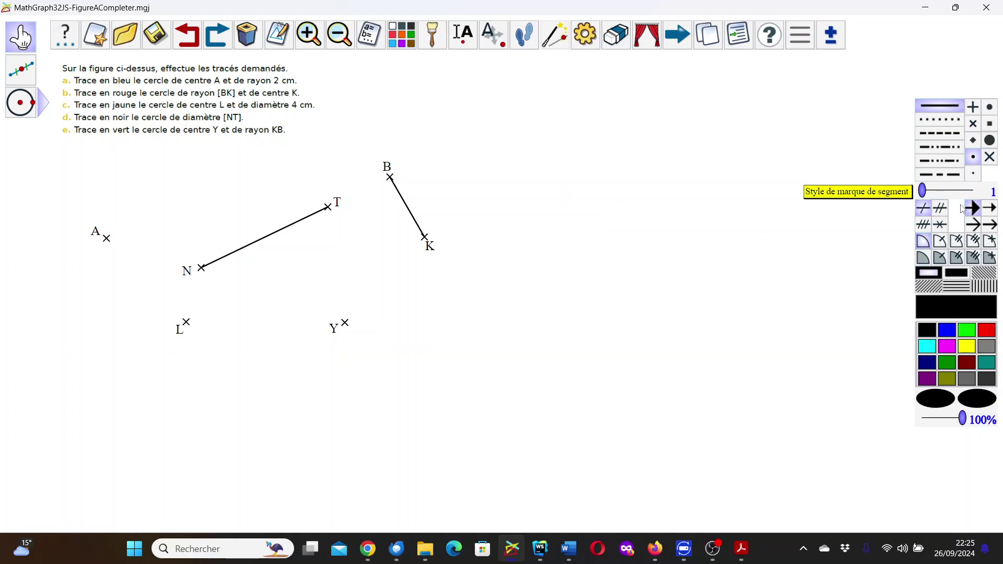
- Draw a blue circle with centre A, radius 2 and line thickness 2
{"action": "left_click", "coordinate": [942, 192]}
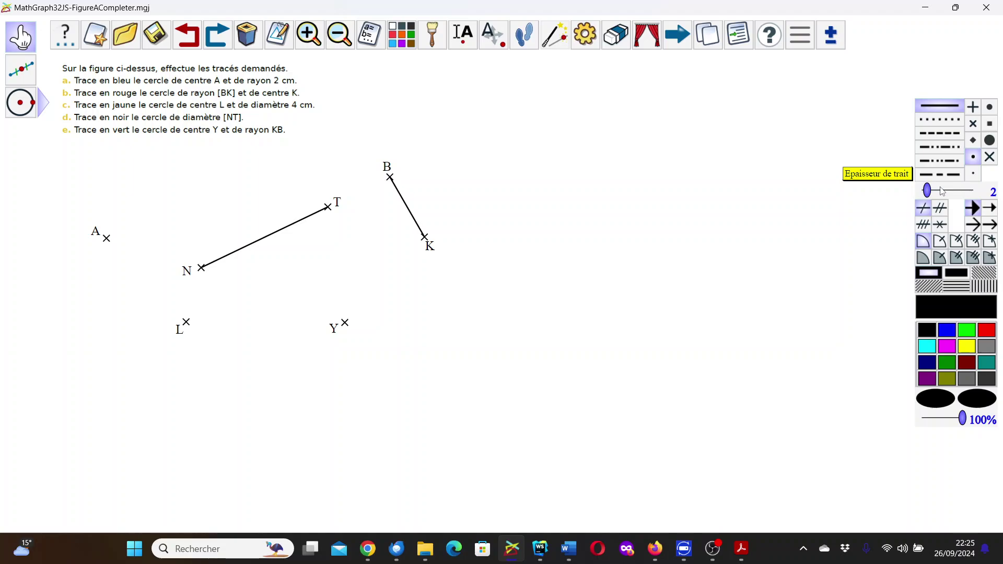
{"action": "left_click", "coordinate": [947, 334]}
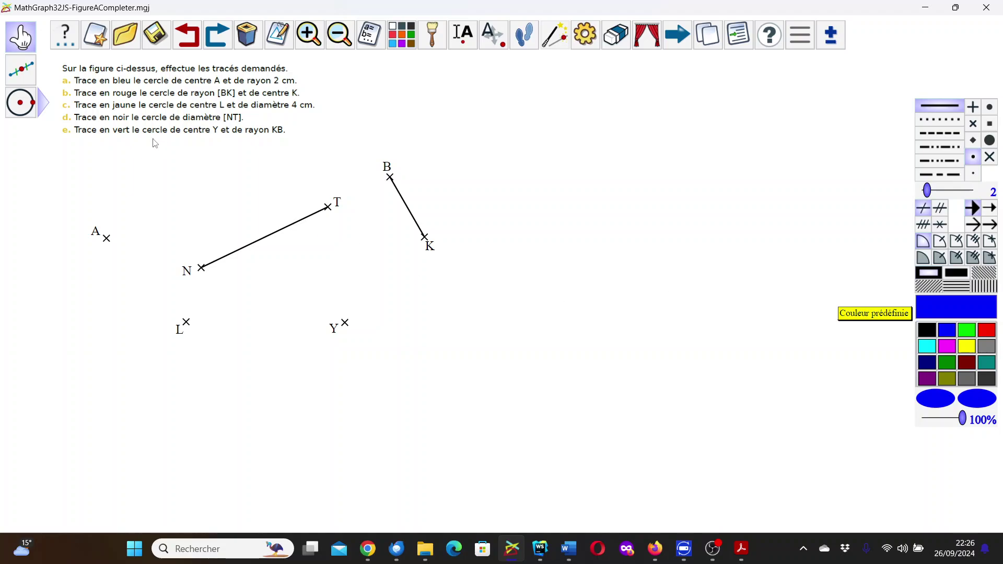
{"action": "left_click", "coordinate": [44, 107]}
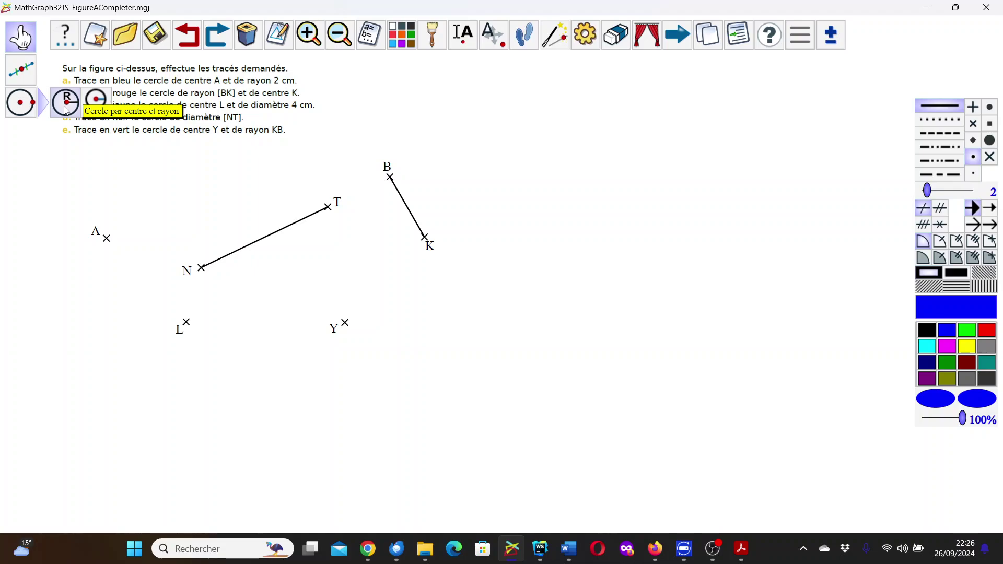
{"action": "left_click", "coordinate": [66, 107]}
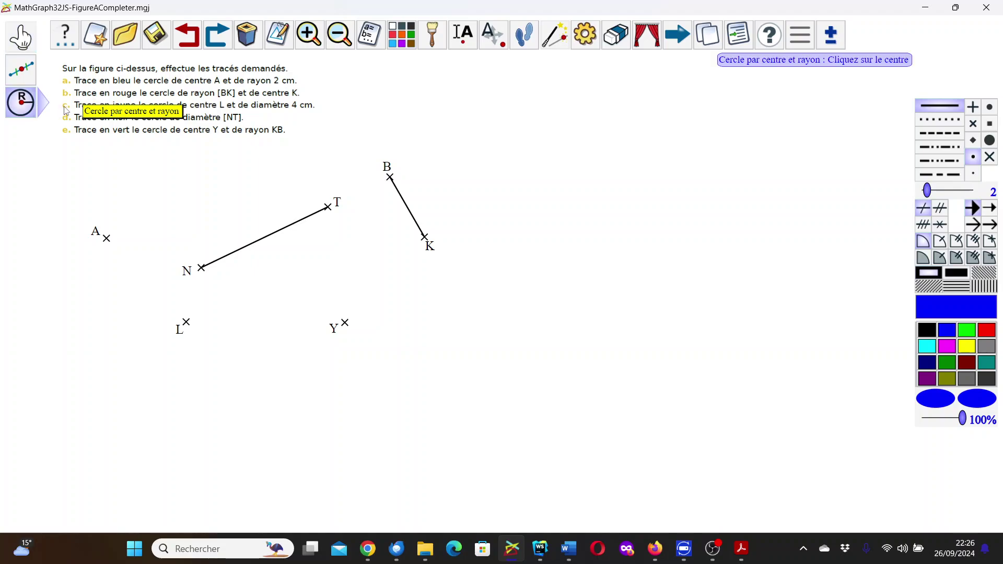
{"action": "left_click", "coordinate": [107, 238]}
{"action": "type", "text": "2"}
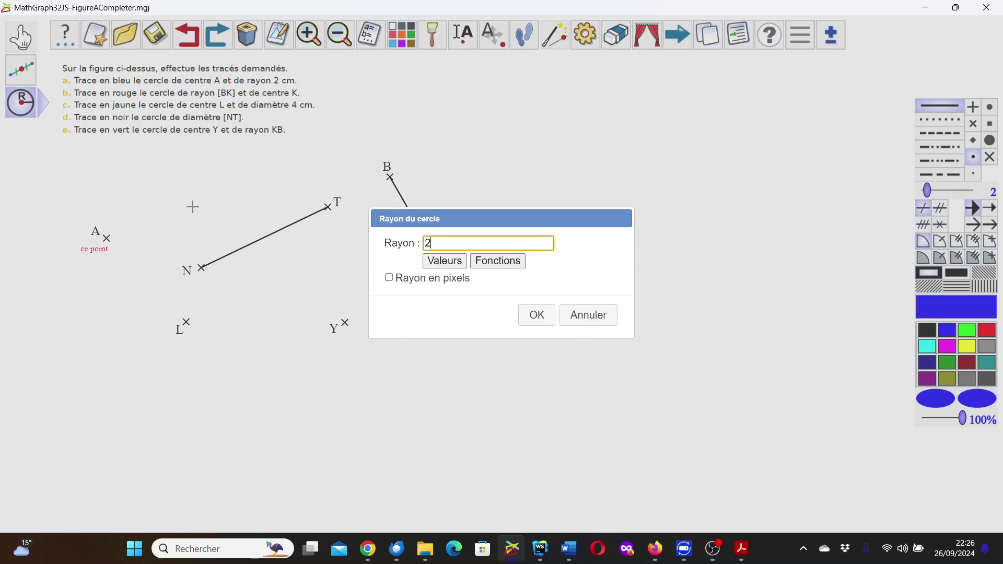
{"action": "key", "text": "Return"}
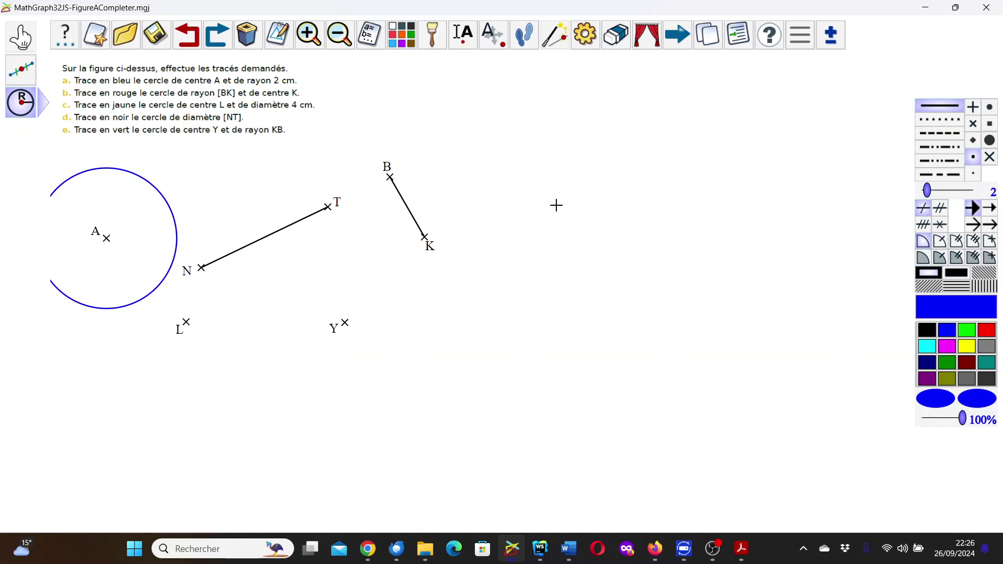
- Draw a dark green circle centred on Y with the Compass tool, taking length BK as its radius
{"action": "left_click", "coordinate": [949, 367]}
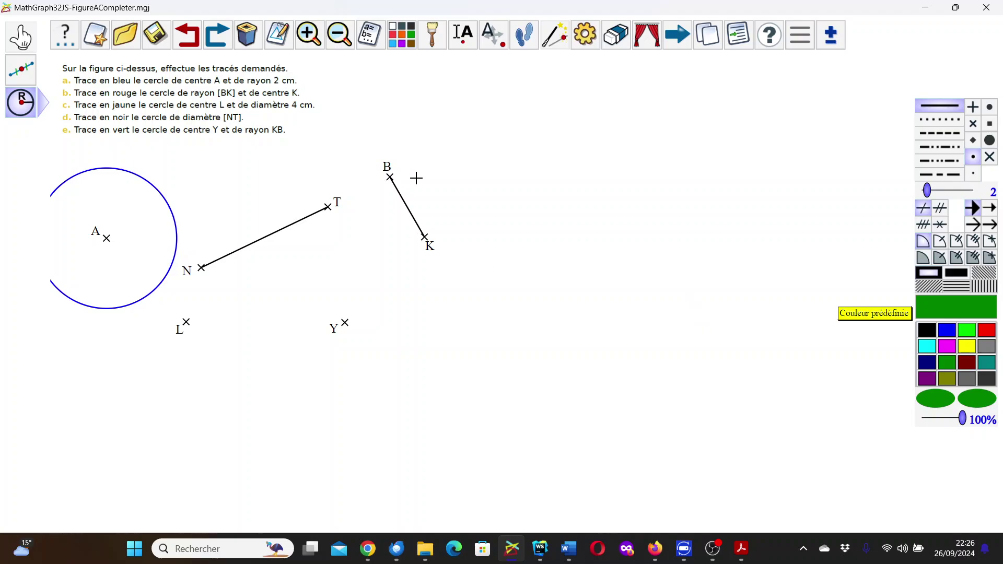
{"action": "left_click", "coordinate": [43, 103]}
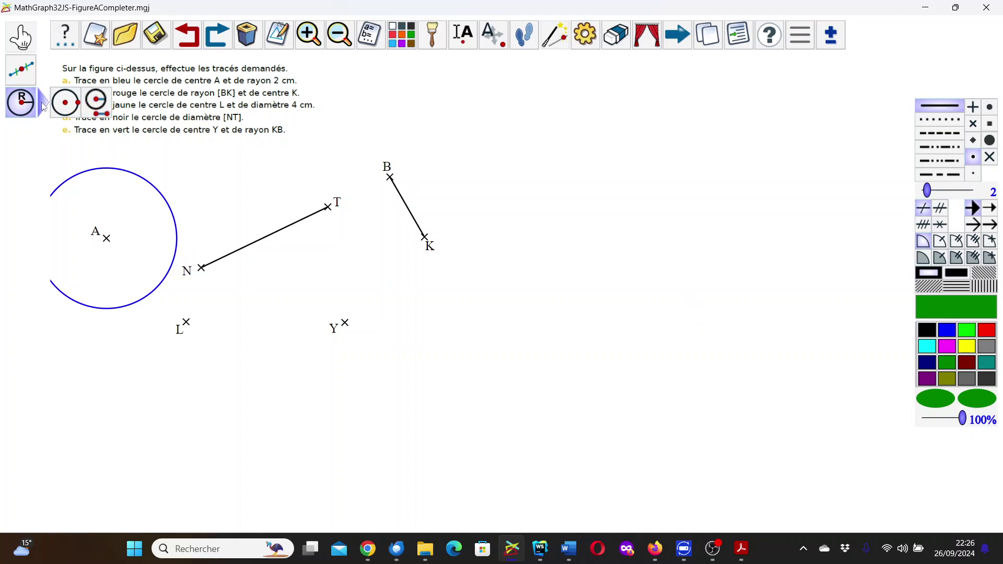
{"action": "left_click", "coordinate": [97, 105]}
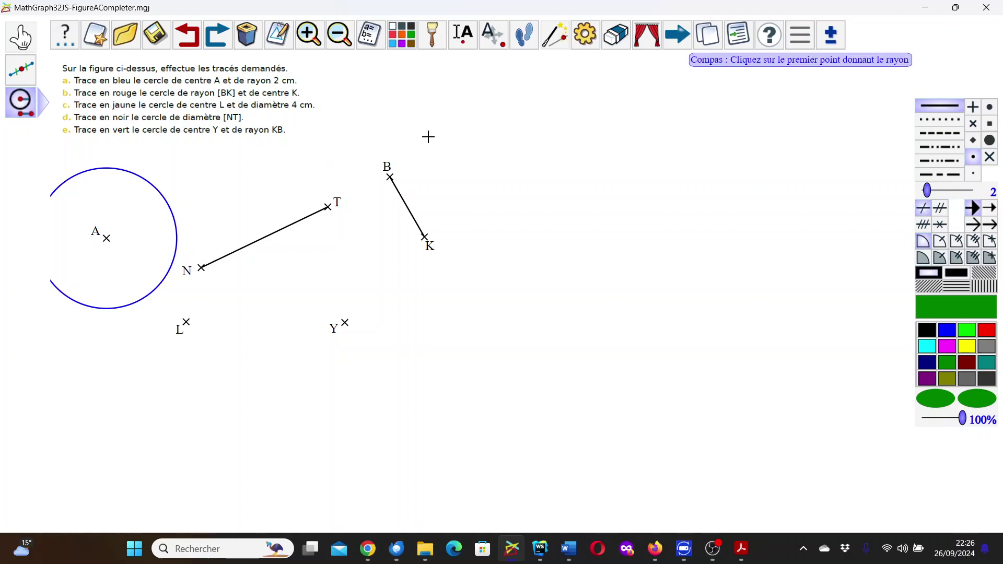
{"action": "left_click", "coordinate": [390, 178]}
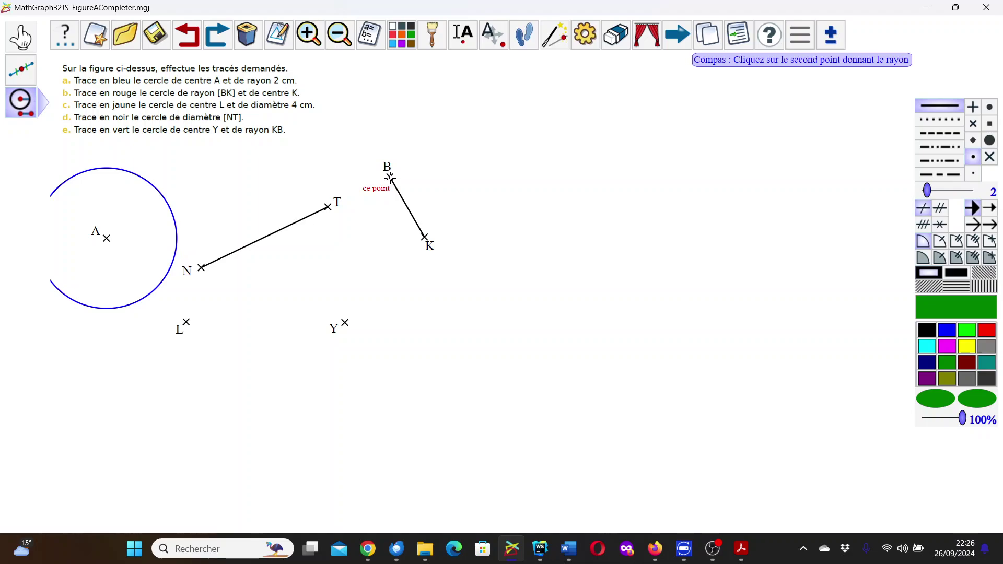
{"action": "left_click", "coordinate": [426, 237]}
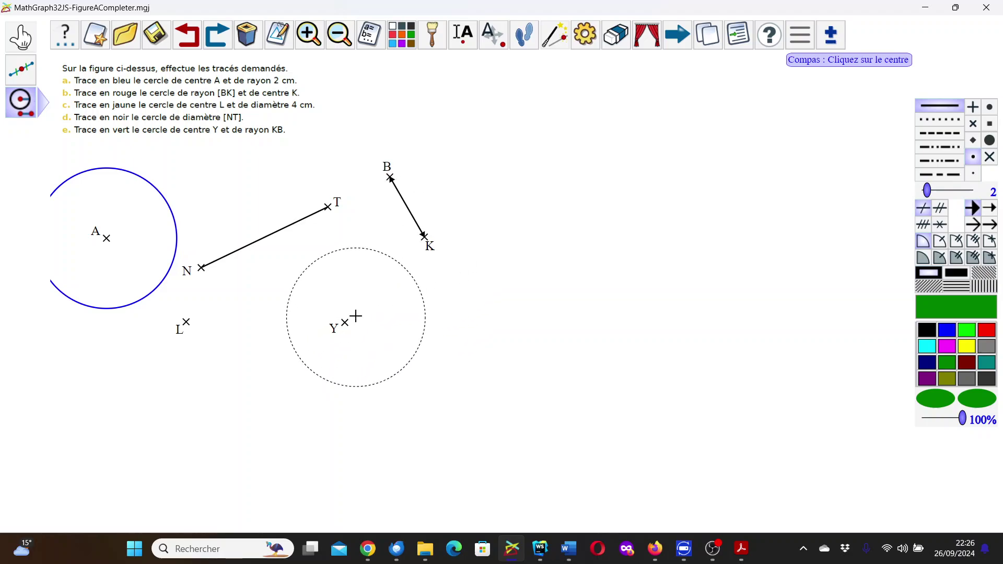
{"action": "left_click", "coordinate": [344, 322]}
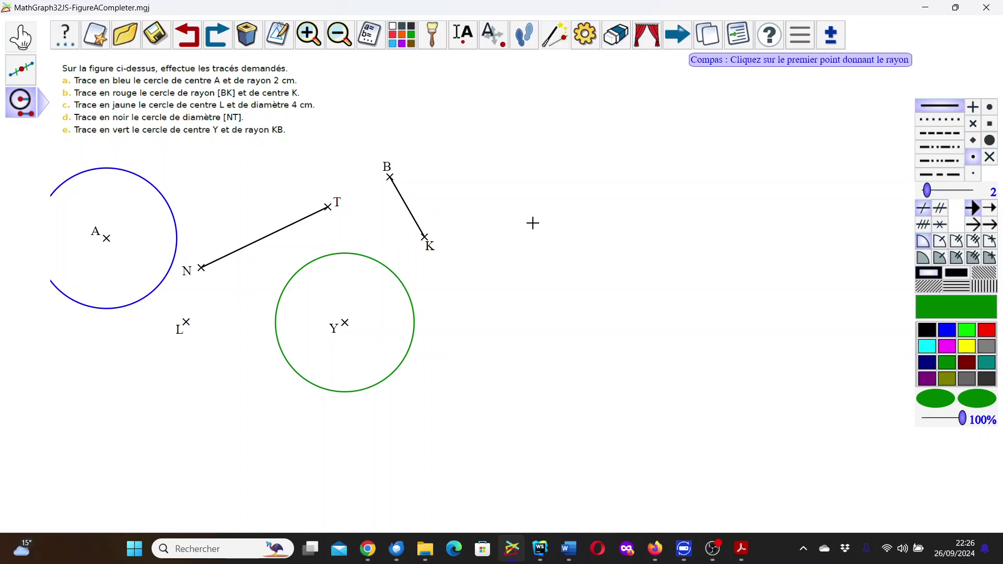
- Save the figure as a new file named FigureComplete in the Tuto Image 2 folder
{"action": "left_click", "coordinate": [155, 37]}
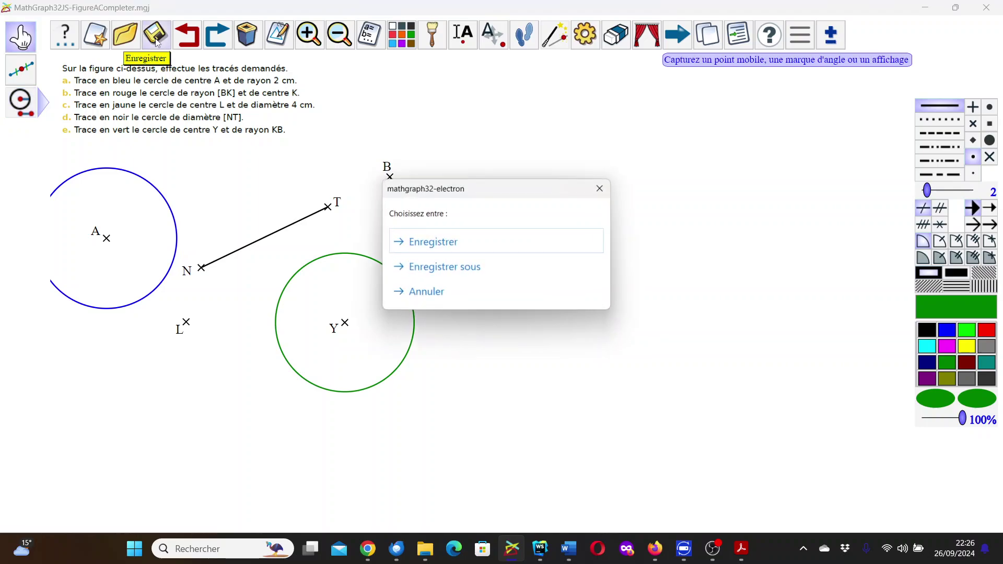
{"action": "left_click", "coordinate": [431, 269]}
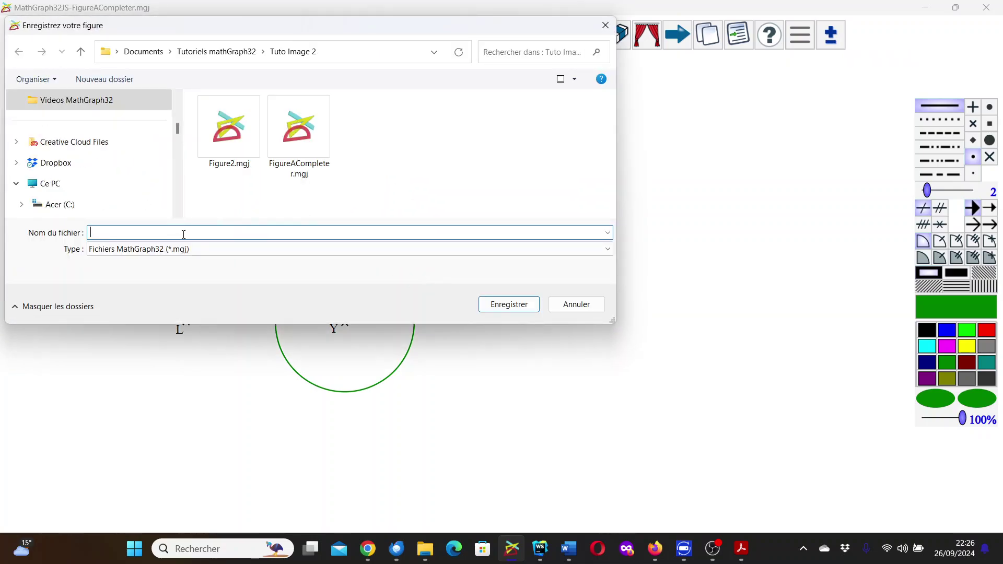
{"action": "type", "text": "Fig"}
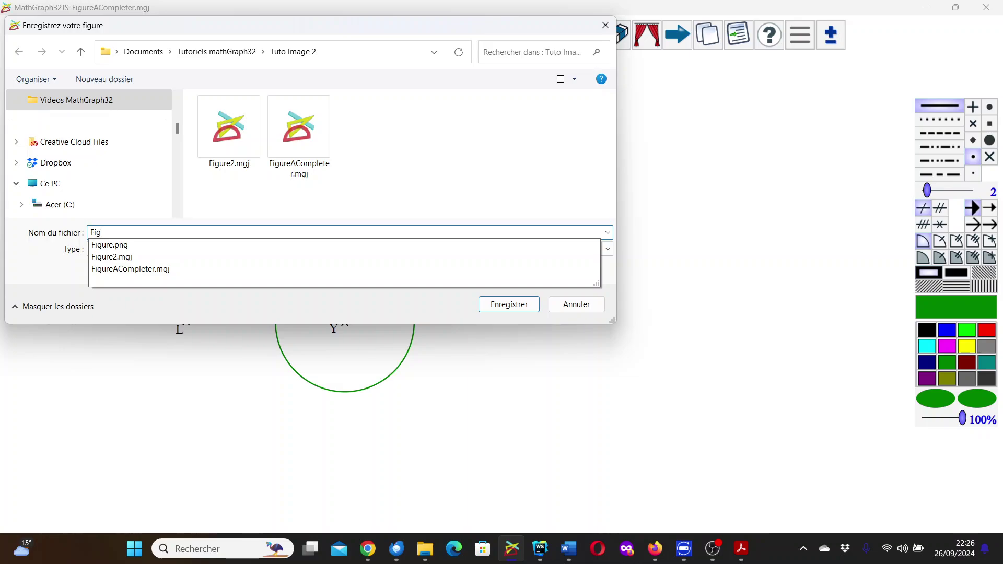
{"action": "type", "text": "ureCompl"}
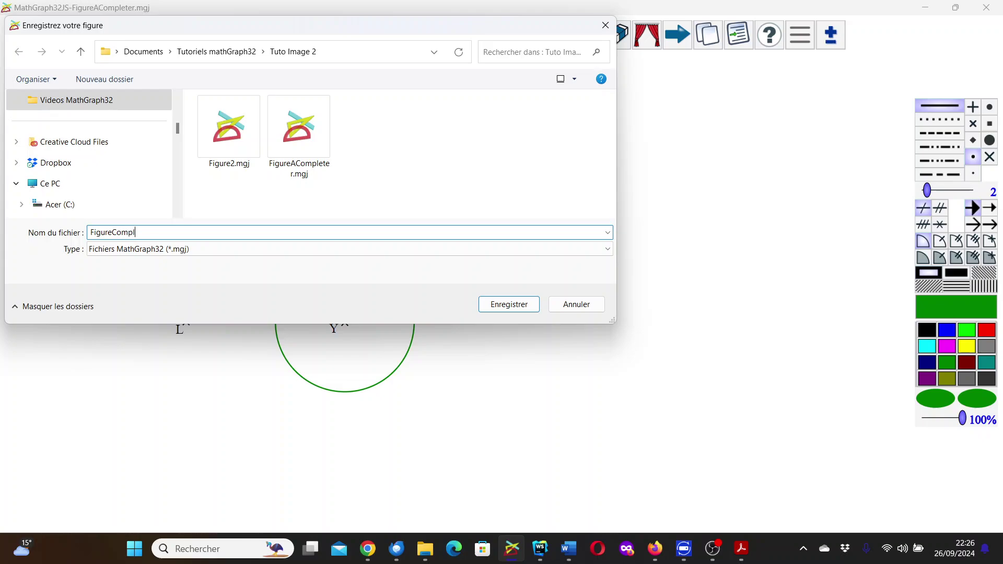
{"action": "type", "text": "ete"}
{"action": "key", "text": "Return"}
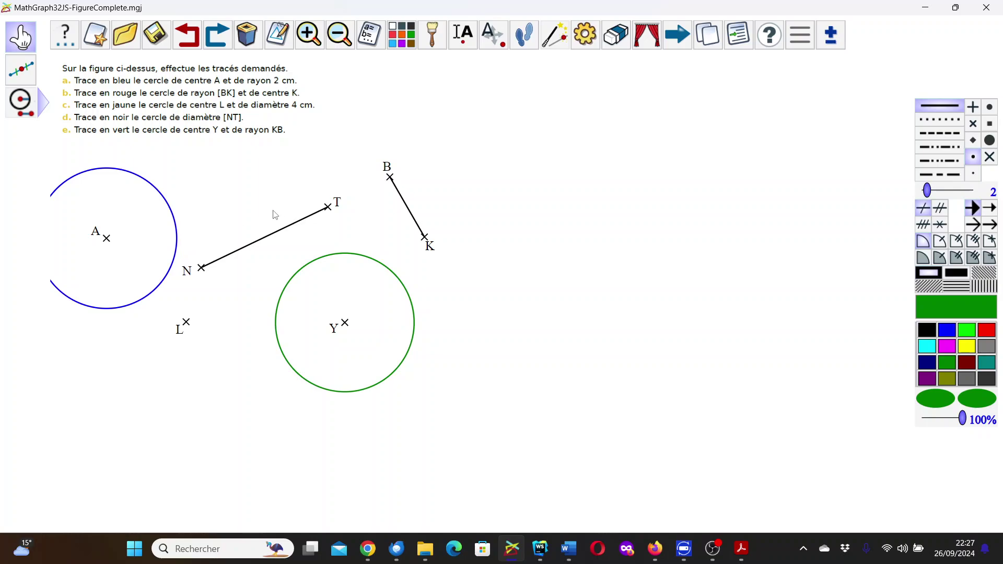
- Enable the selection frame and shrink it to enclose just the instructions and the drawn figure
{"action": "left_click", "coordinate": [804, 42]}
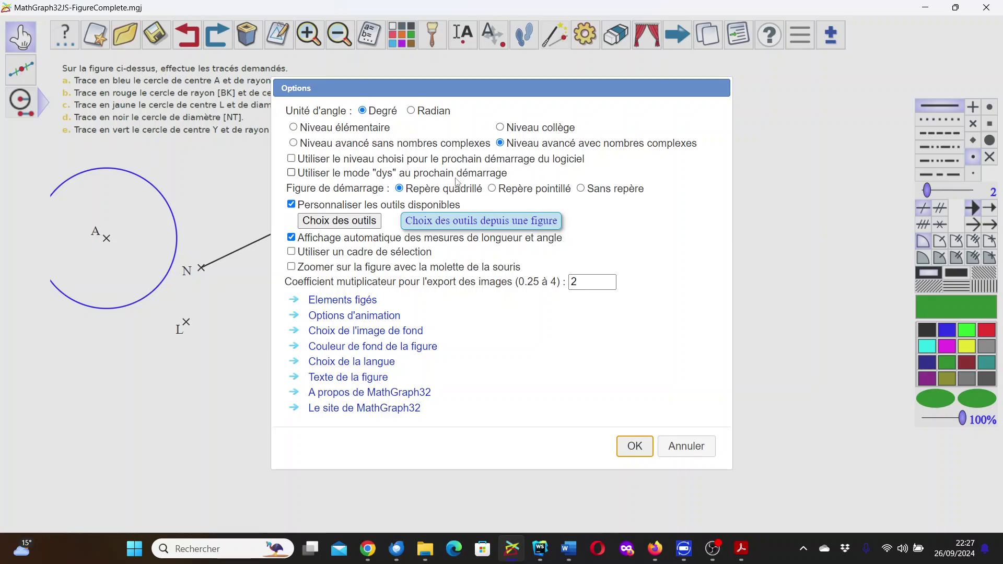
{"action": "left_click", "coordinate": [292, 251]}
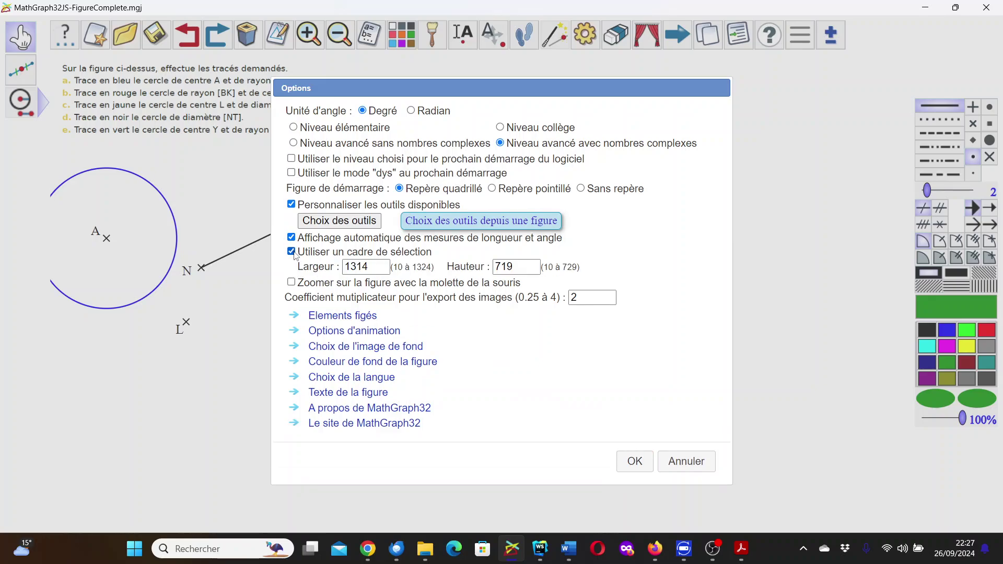
{"action": "left_click", "coordinate": [634, 461]}
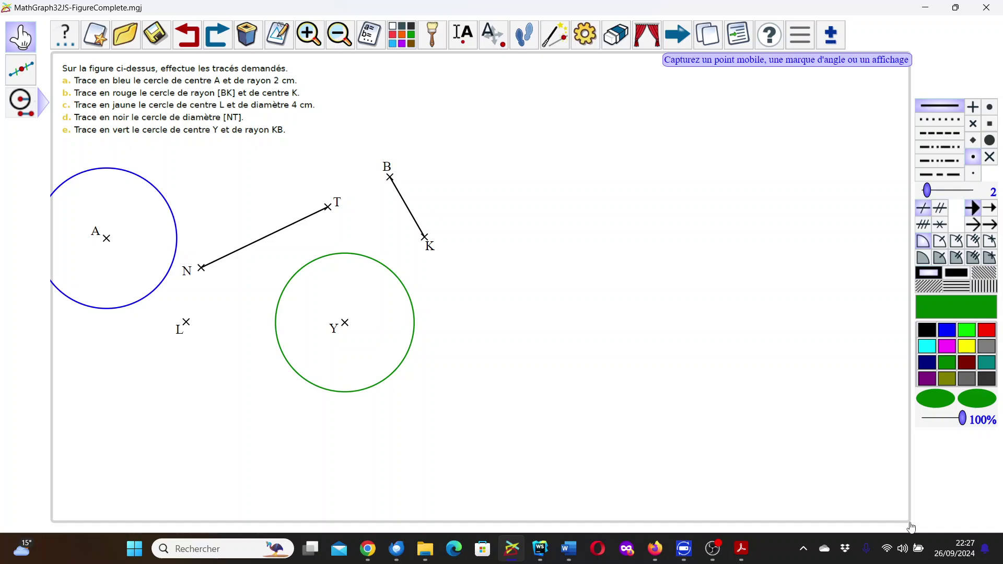
{"action": "left_click_drag", "start_coordinate": [911, 527], "coordinate": [443, 401]}
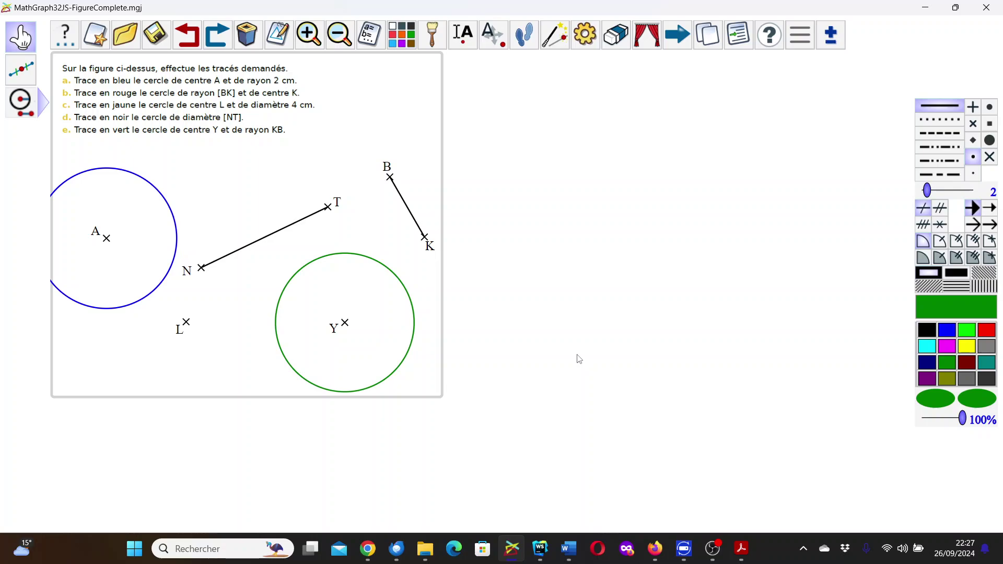
- Copy the figure to the clipboard with a unit length of 1 cm
{"action": "left_click", "coordinate": [711, 33]}
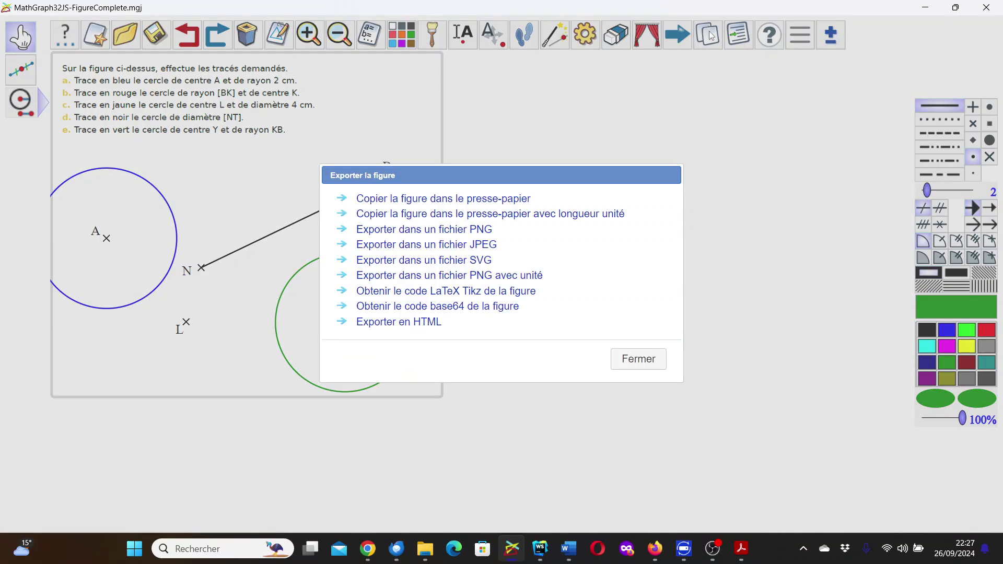
{"action": "left_click", "coordinate": [510, 215]}
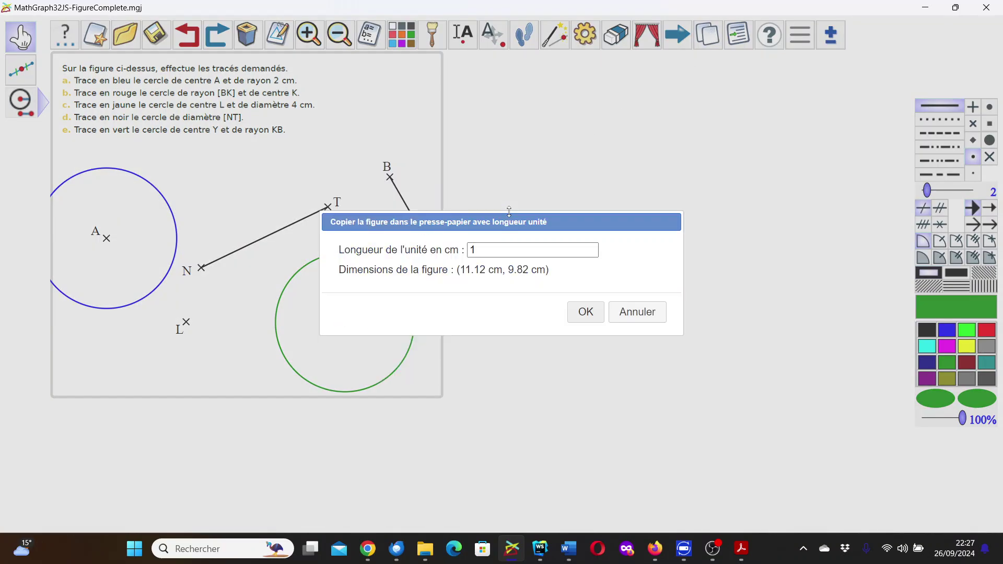
{"action": "left_click", "coordinate": [585, 312]}
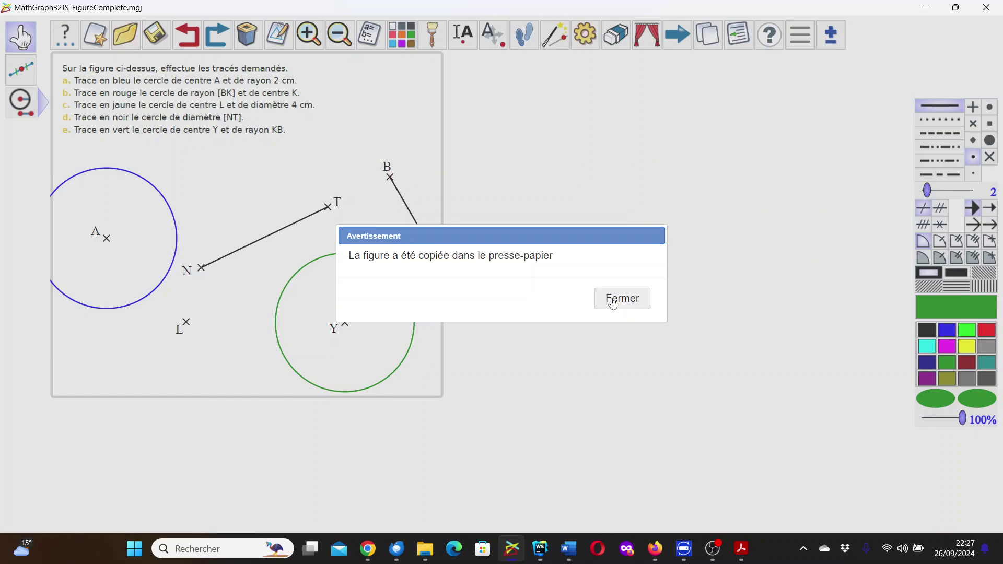